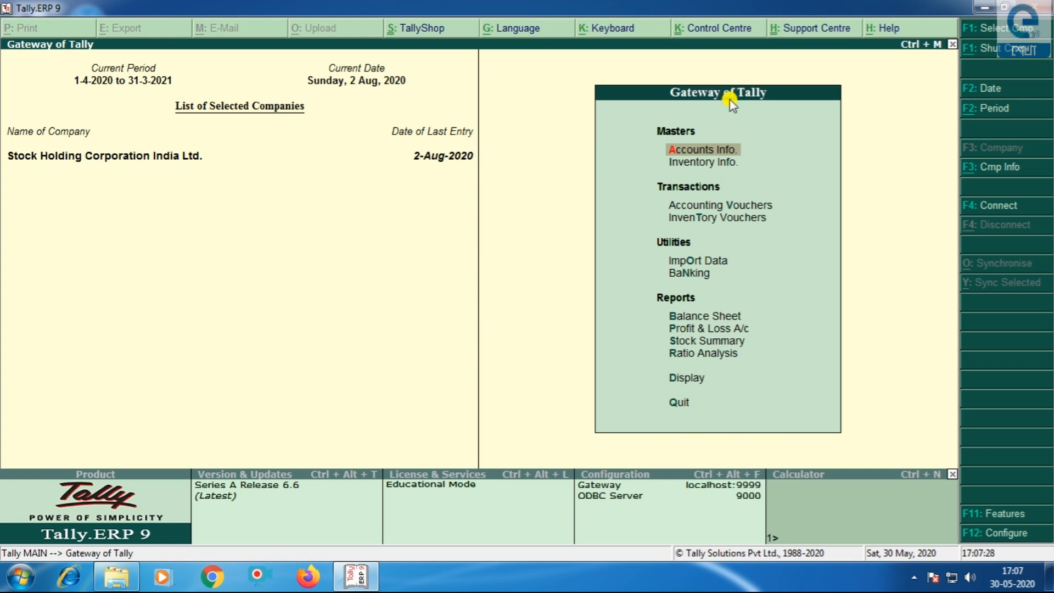
- Open Accounts Info. and then the Voucher Types menu from Gateway of Tally
left_click(719, 153)
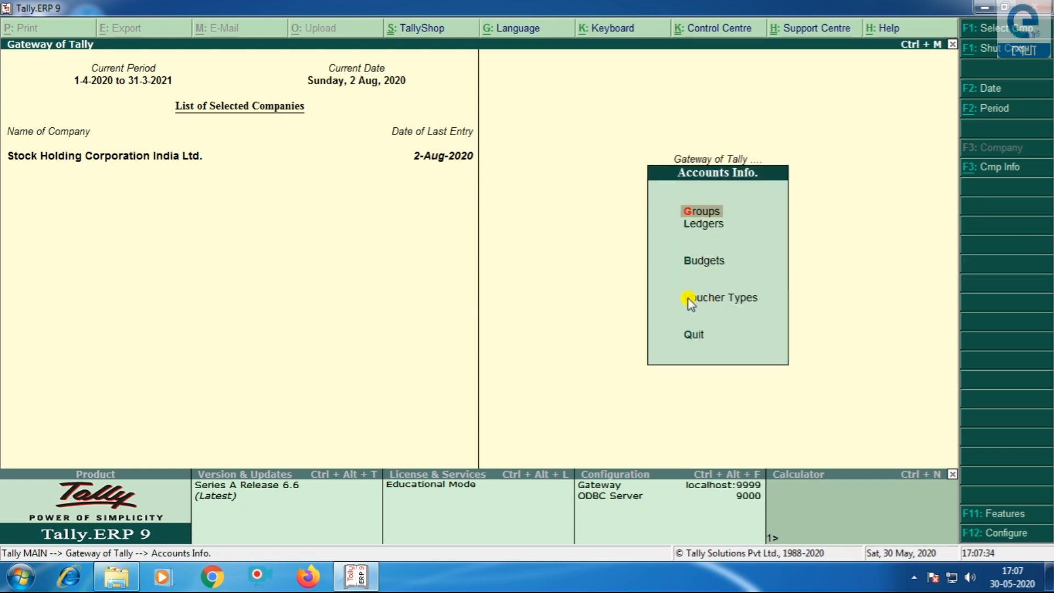
left_click(740, 299)
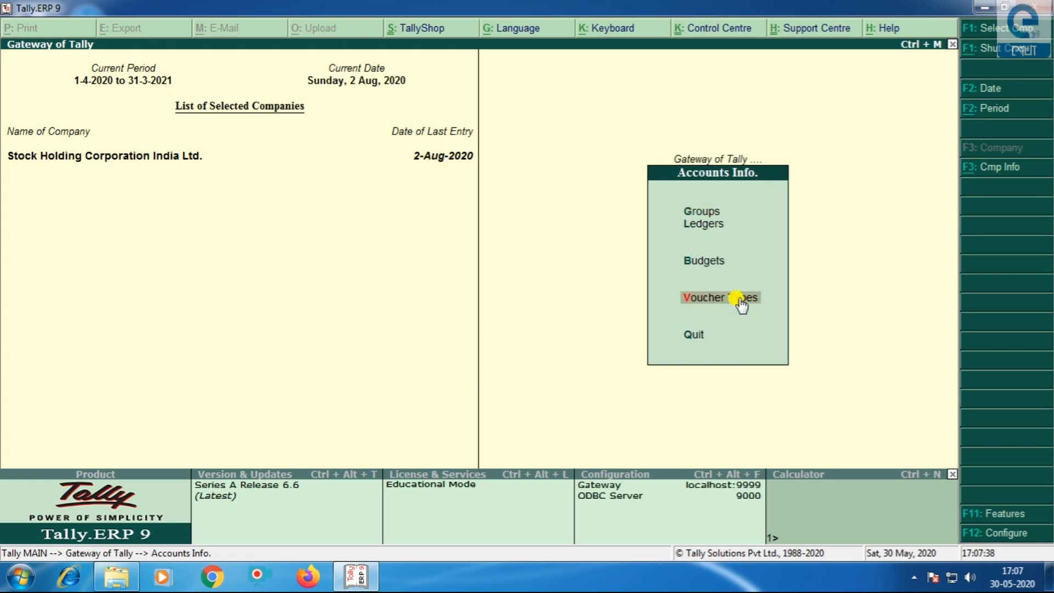
left_click(739, 299)
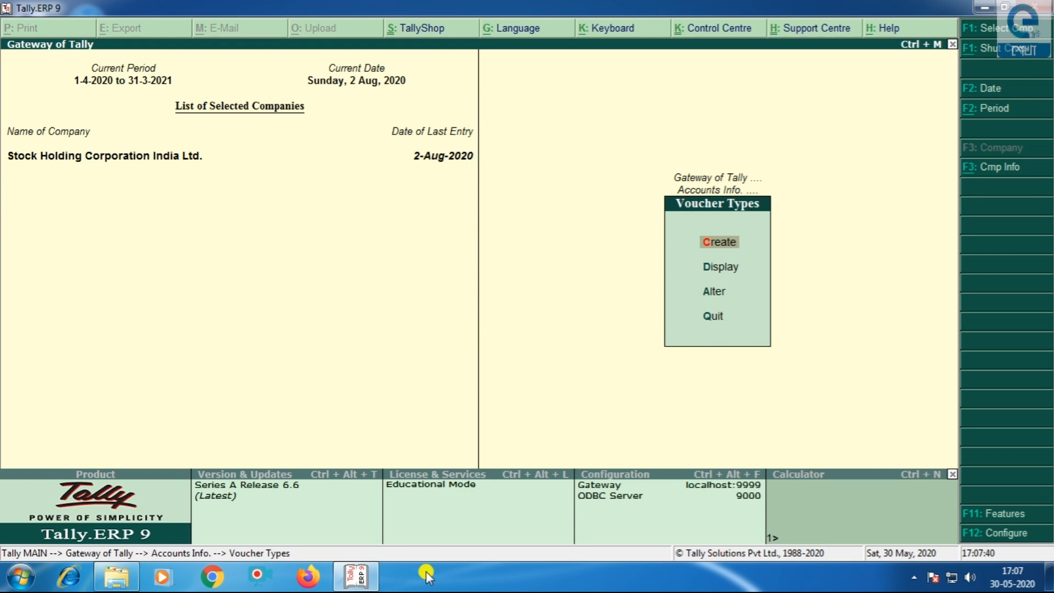
- Create a new voucher type named 'Point of Sale' based on Sales
left_click(713, 245)
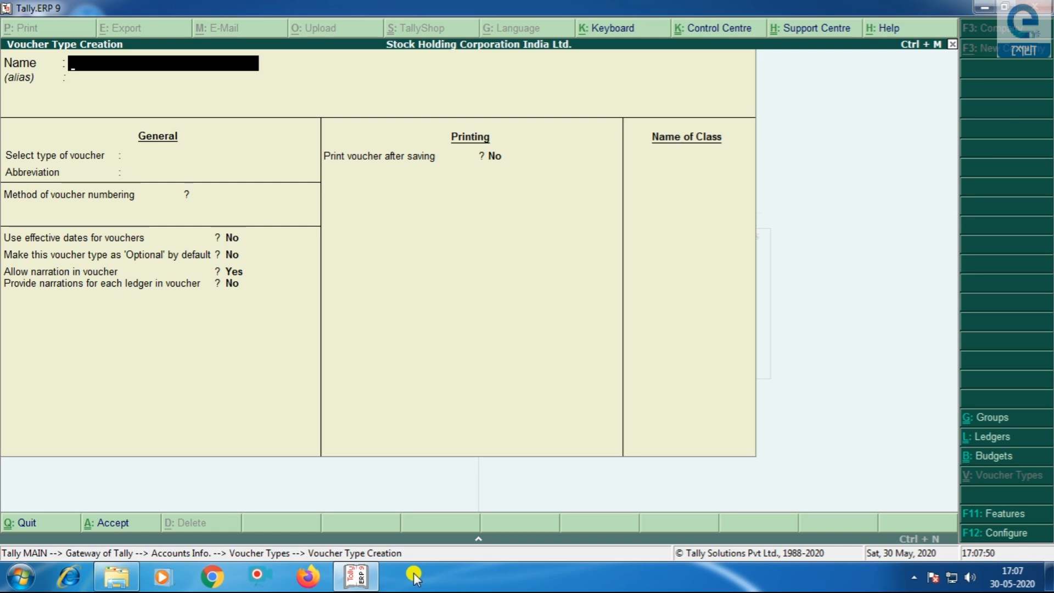
type("Point Od")
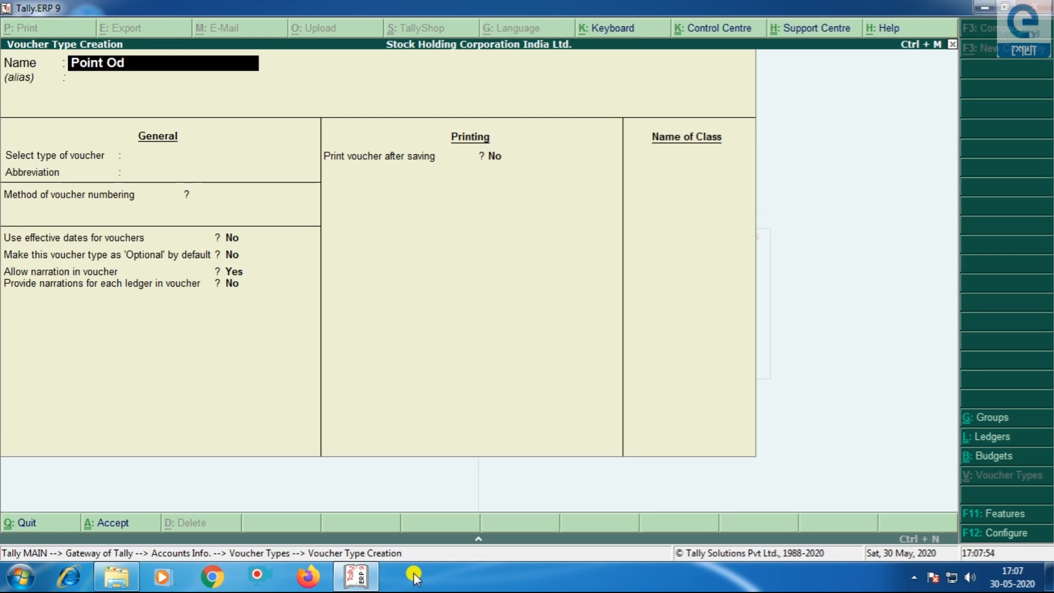
key("BackSpace")
key("BackSpace")
type("of Sale")
key("Return")
key("Return")
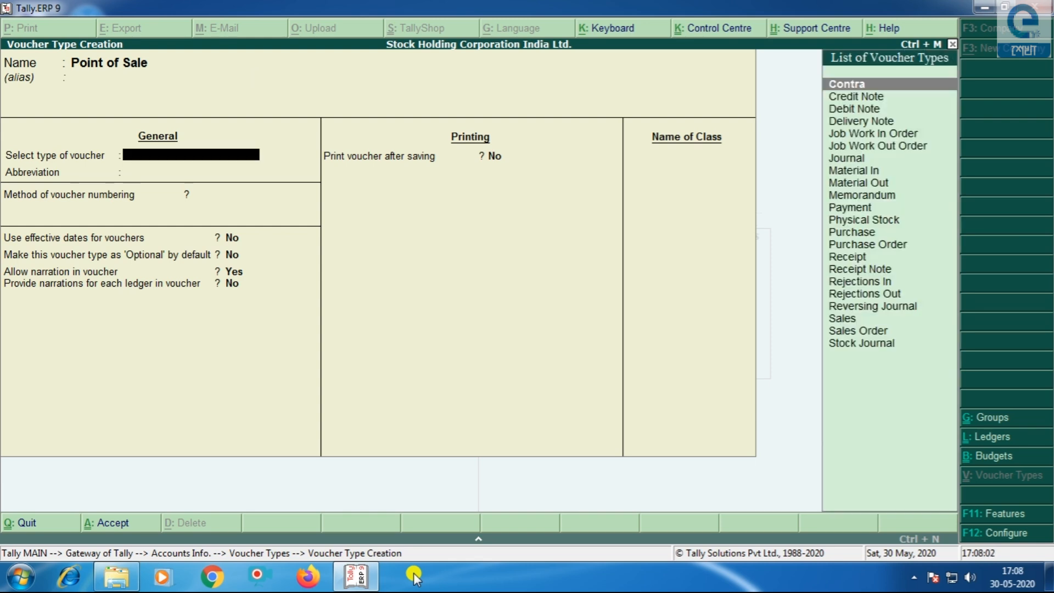
key("Down")
key("Down")
key("Down")
key("Down")
key("Down")
key("Down")
key("Down")
key("Down")
key("Down")
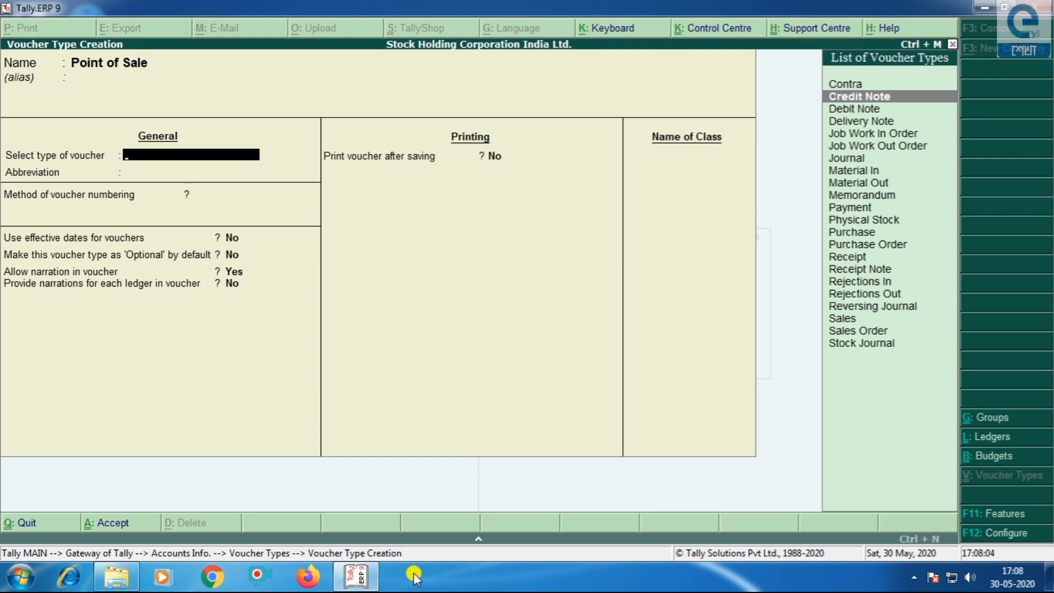
key("Down")
key("Down")
key("Down")
key("Down")
key("Down")
key("Down")
key("Down")
key("Down")
key("Down")
key("Down")
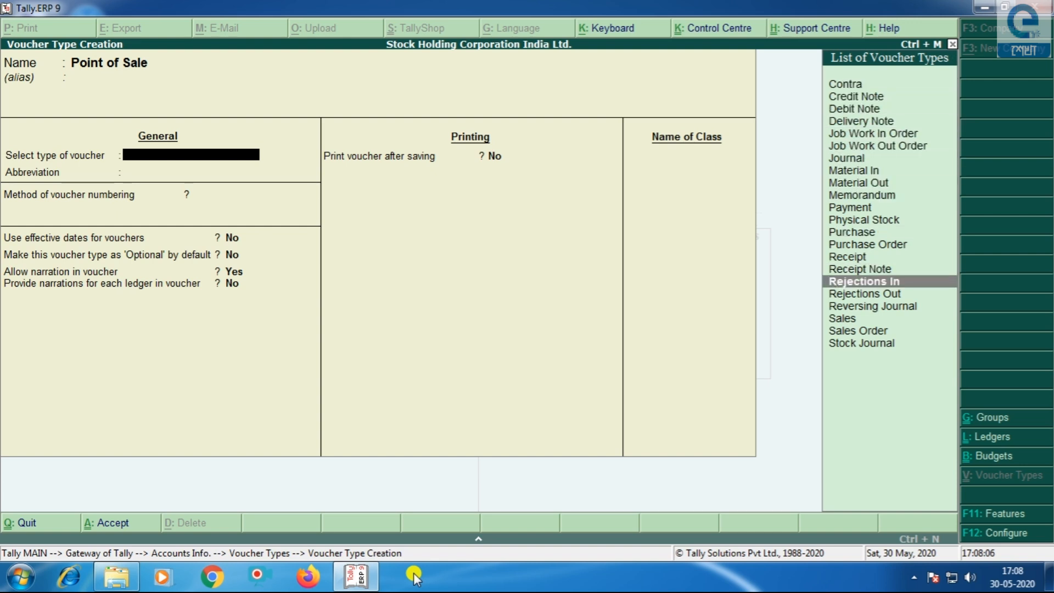
key("Return")
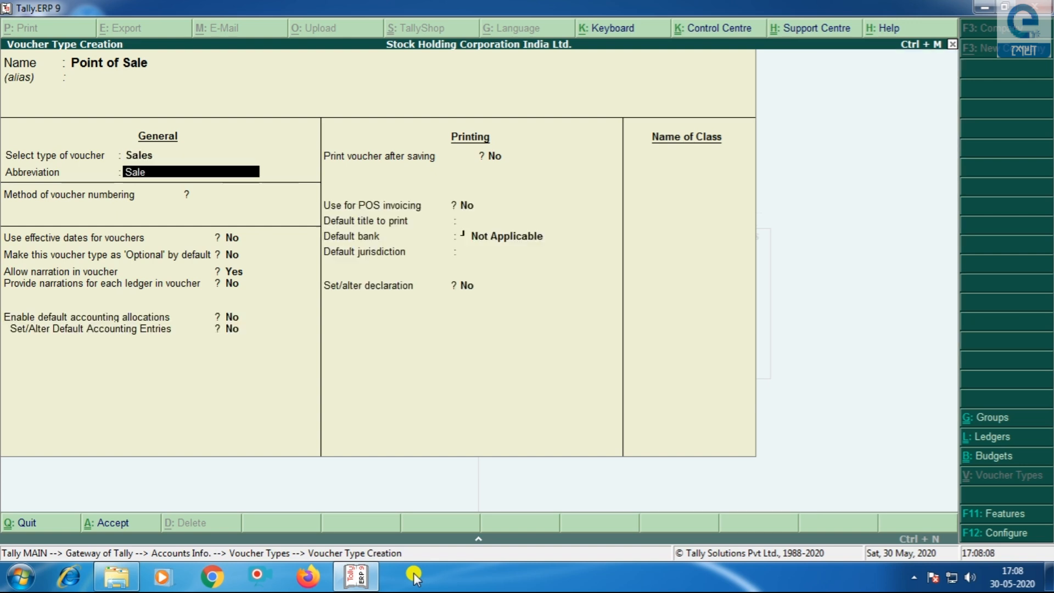
- Keep abbreviation Sale, use automatic numbering and enable advanced configuration
key("Return")
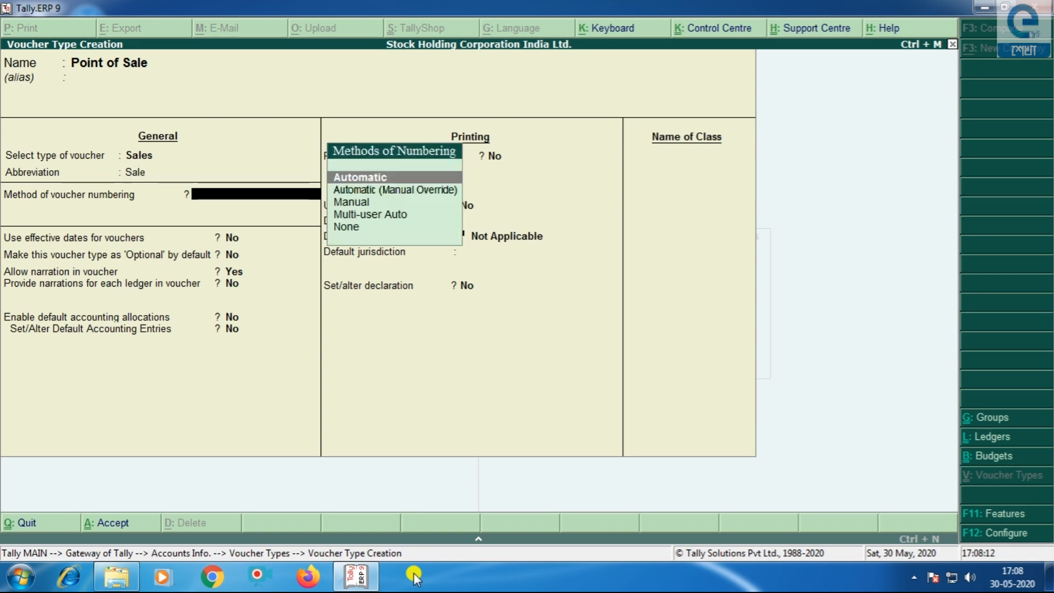
key("Return")
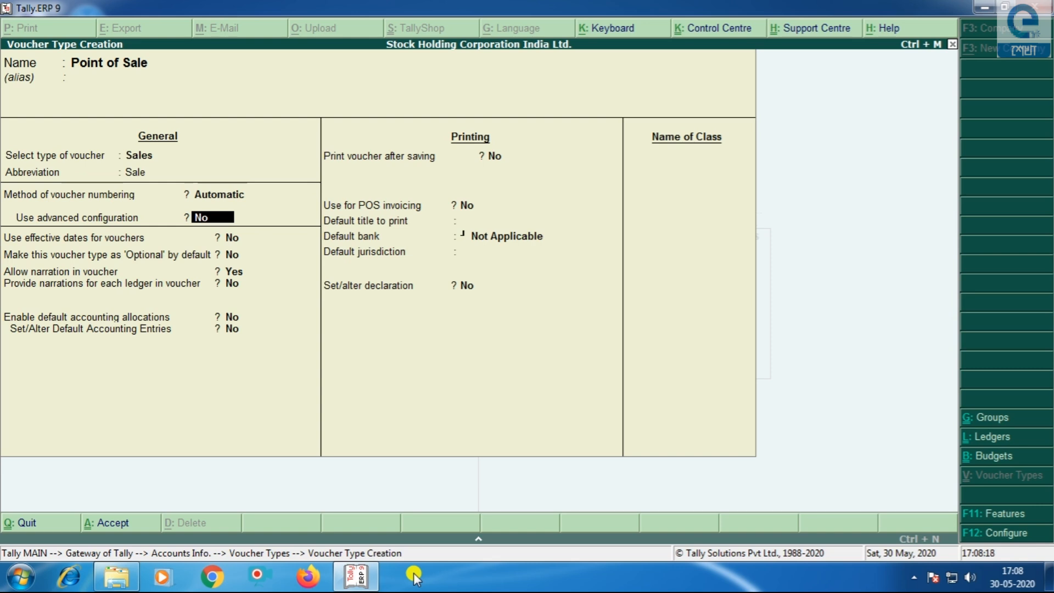
type("y")
key("Return")
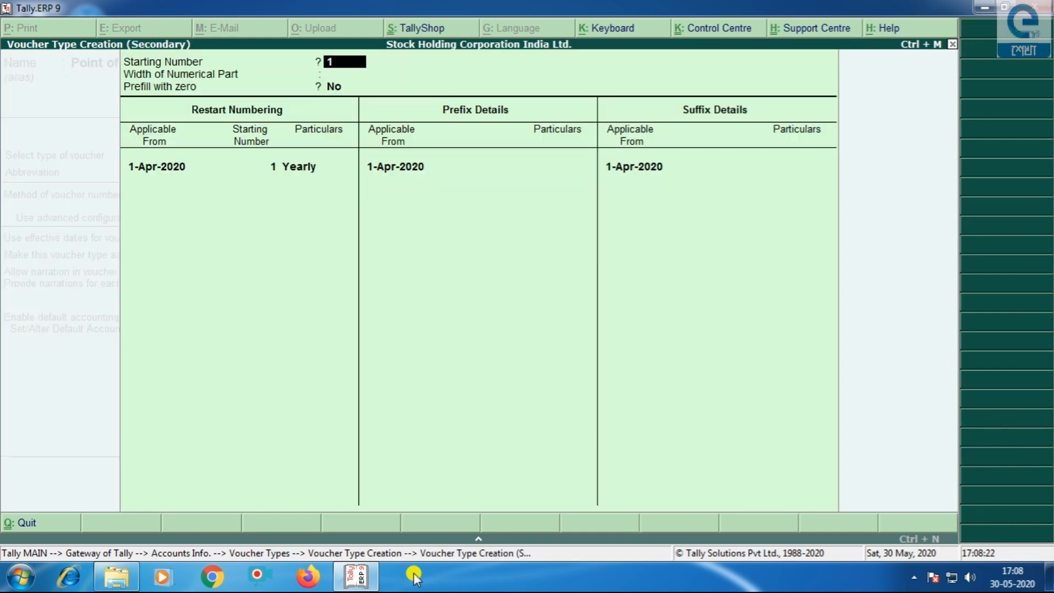
- Start numbering at 1 with width 3, zero prefill and yearly restart
key("Return")
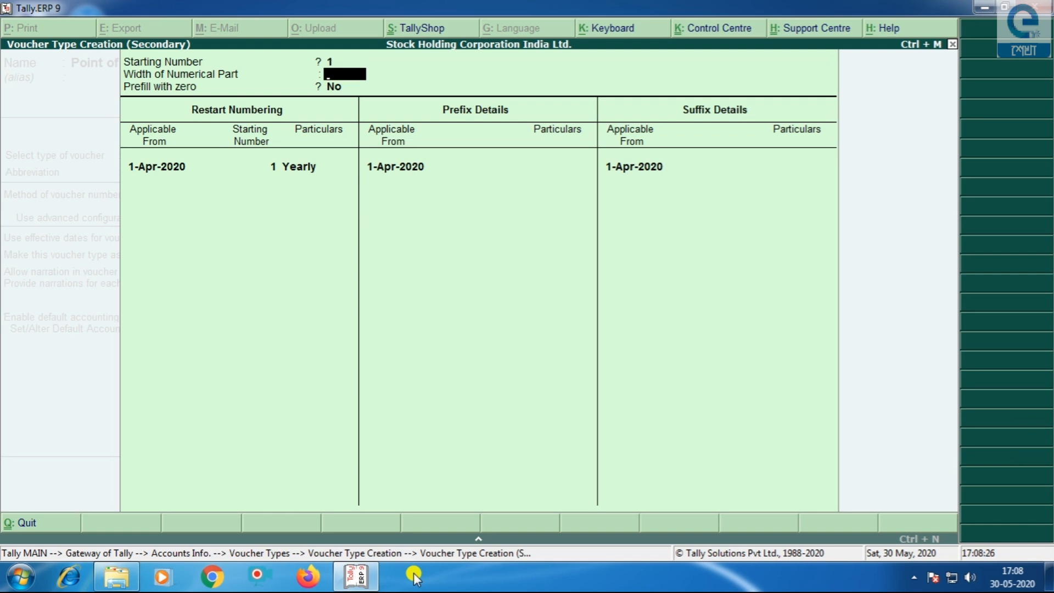
type("3")
key("Return")
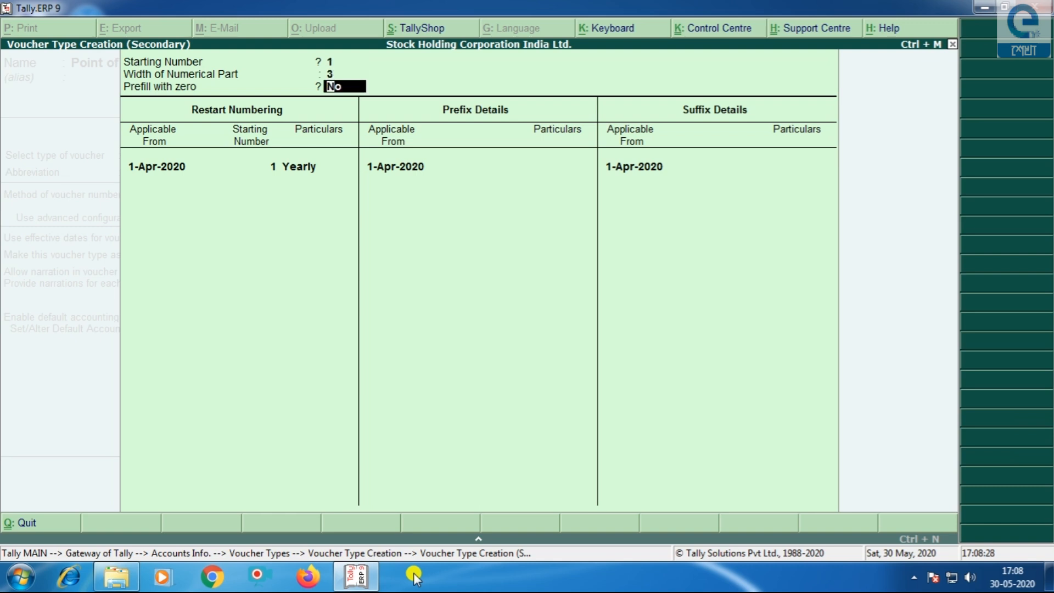
type("y")
key("Return")
key("Return")
key("Return")
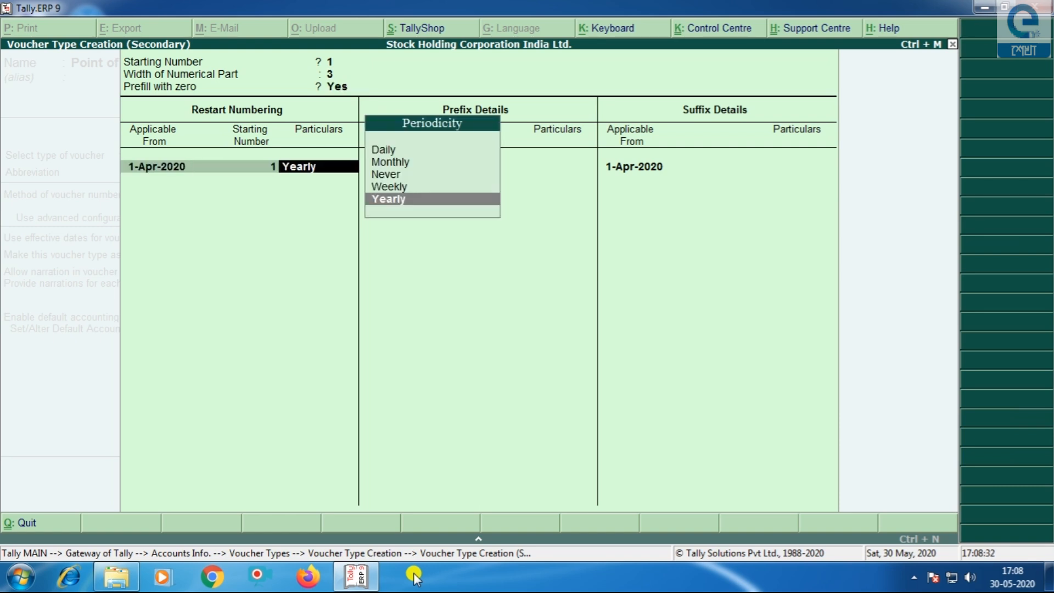
key("Return")
key("Return")
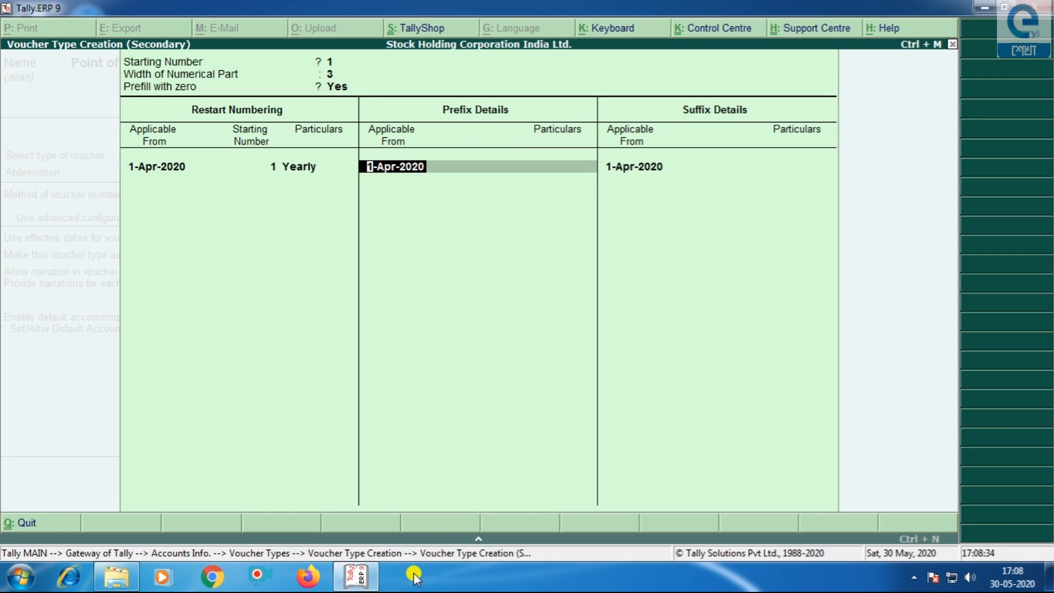
- Add prefix POS/ and suffix /20-21 effective 1-Apr-2020
key("Return")
type("POS/")
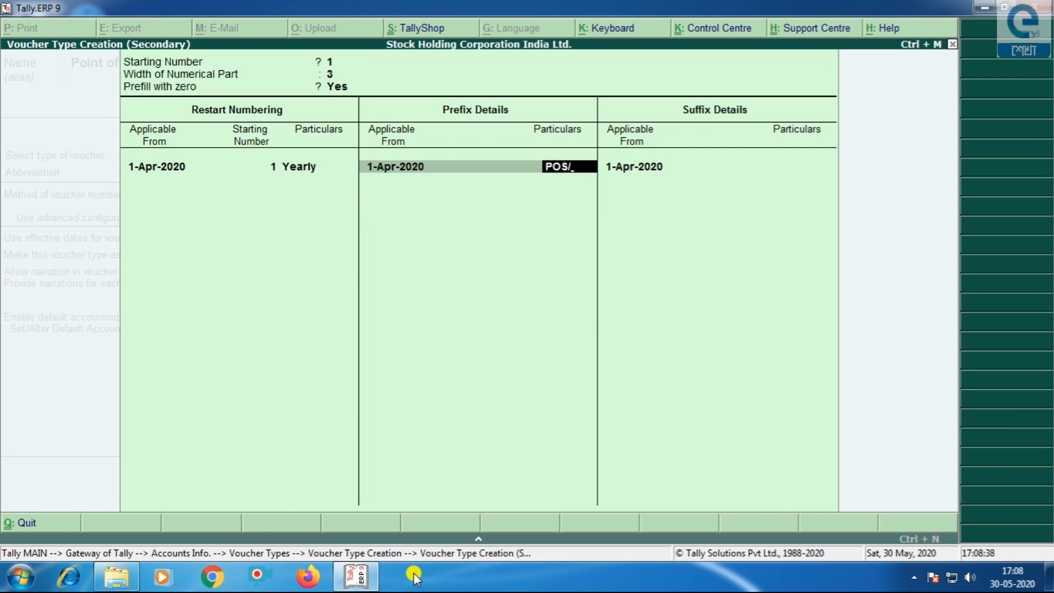
key("Return")
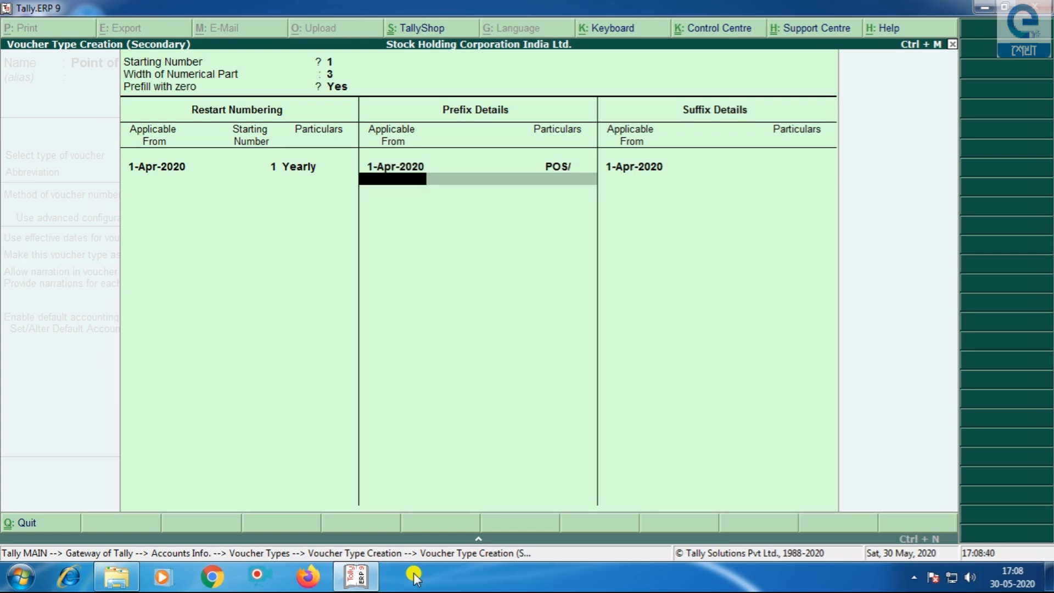
key("Return")
key("Return")
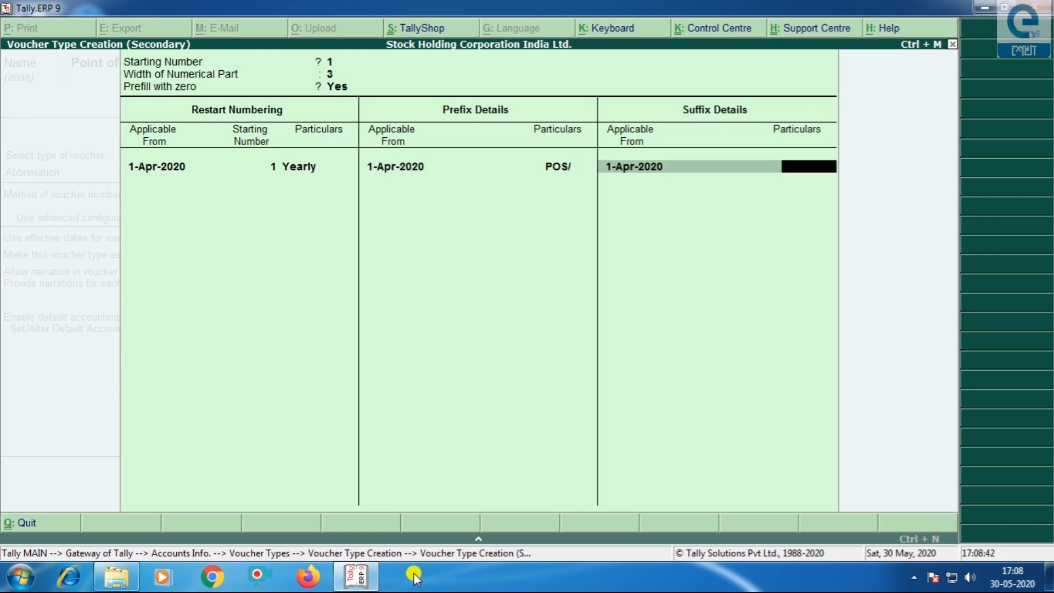
type("/20-21")
key("Return")
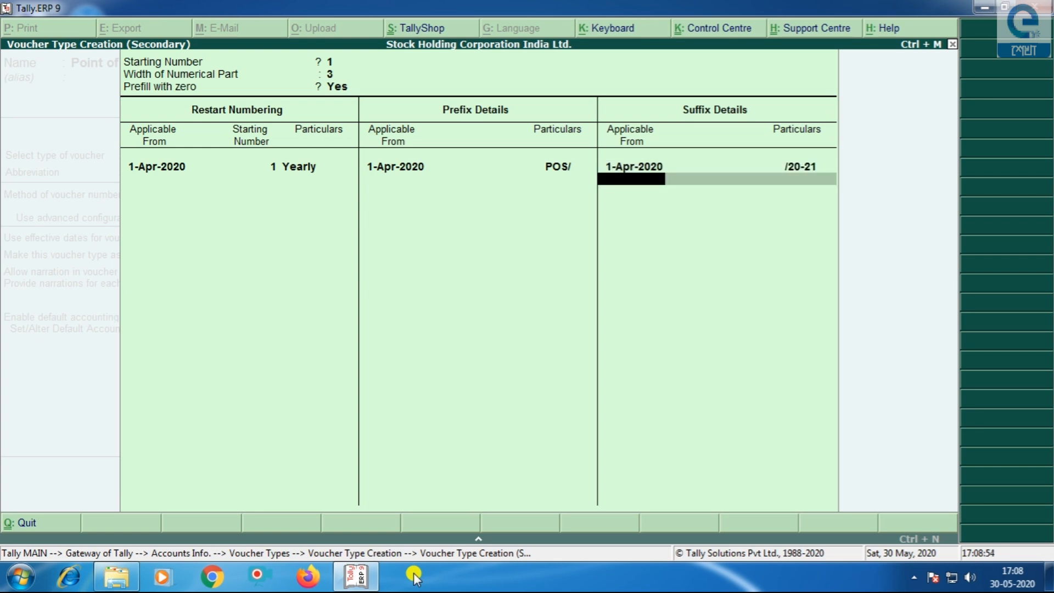
key("Return")
key("Return")
key("Return")
key("Return")
key("Return")
key("Return")
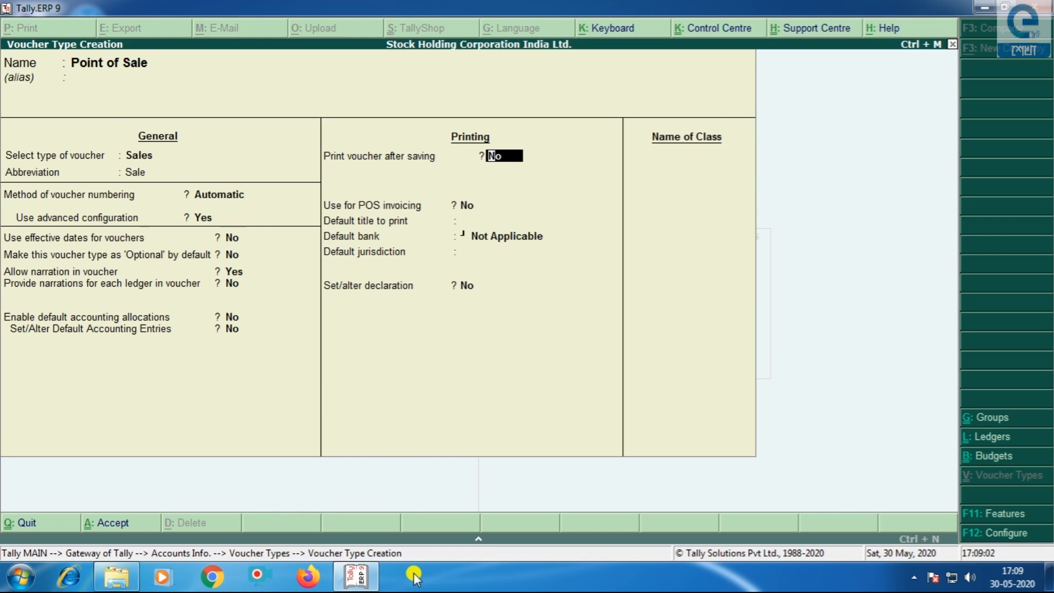
- Turn on printing after saving and POS invoicing for Point of Sale
type("y")
key("Return")
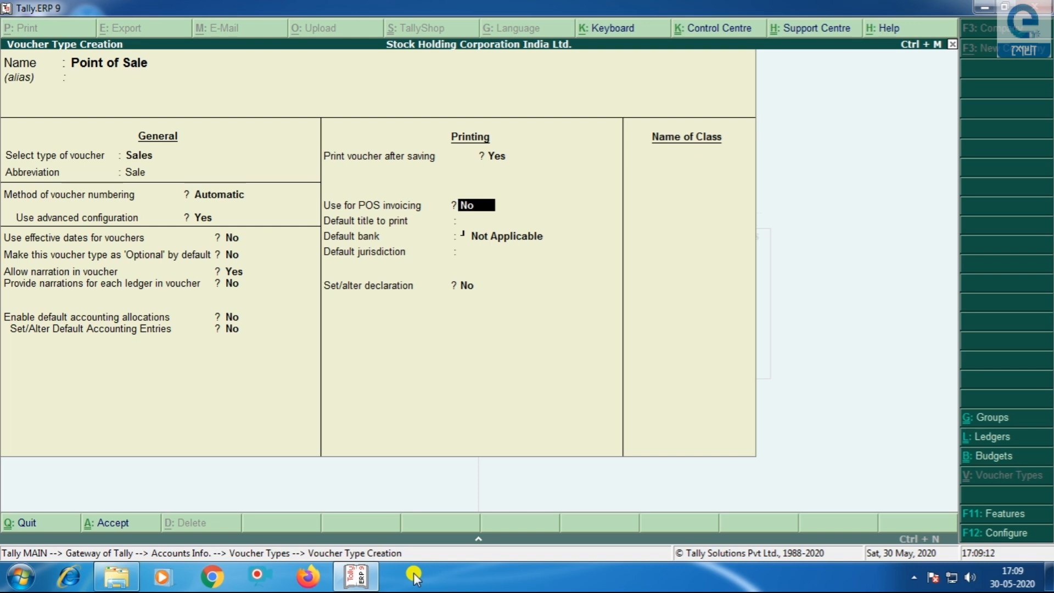
type("Y")
key("Return")
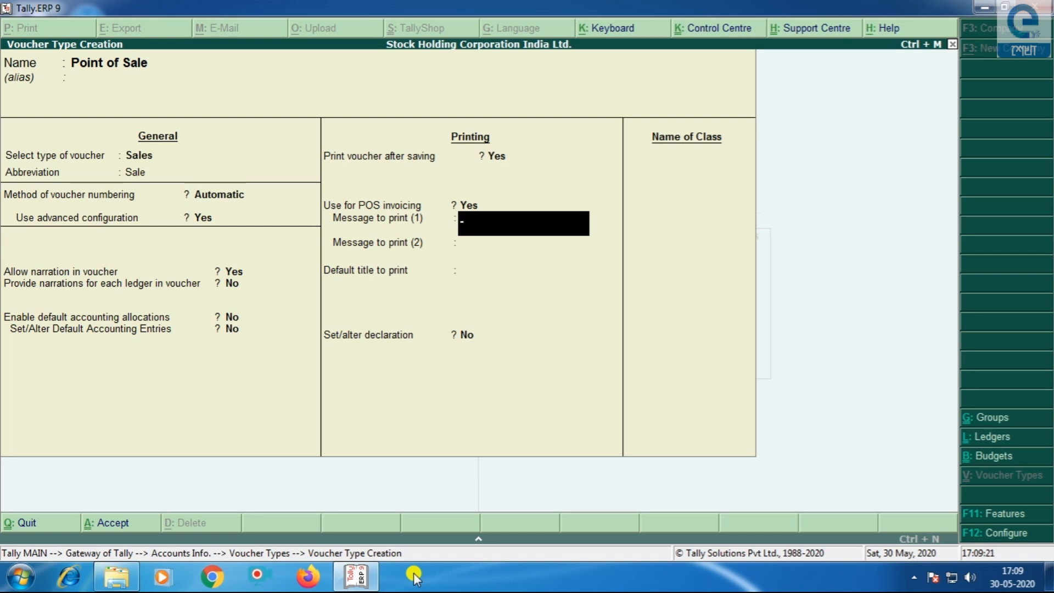
- Enter messages THANK YOU and PLEASE VISIT US AGAIN, title TAX INVOICE, and save
type("THANK YOU")
key("Return")
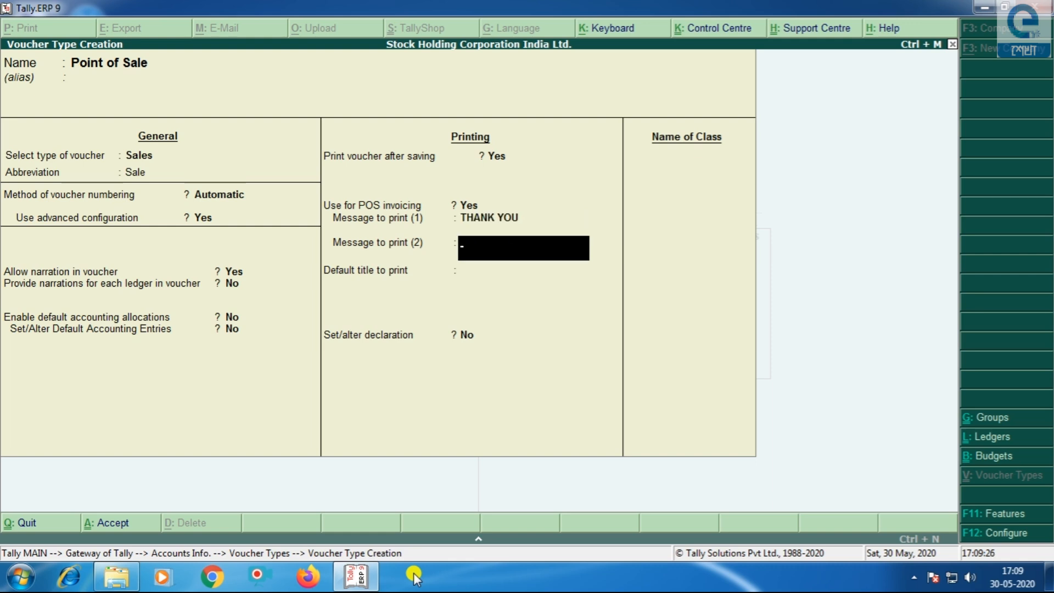
type("PLEASE VIS")
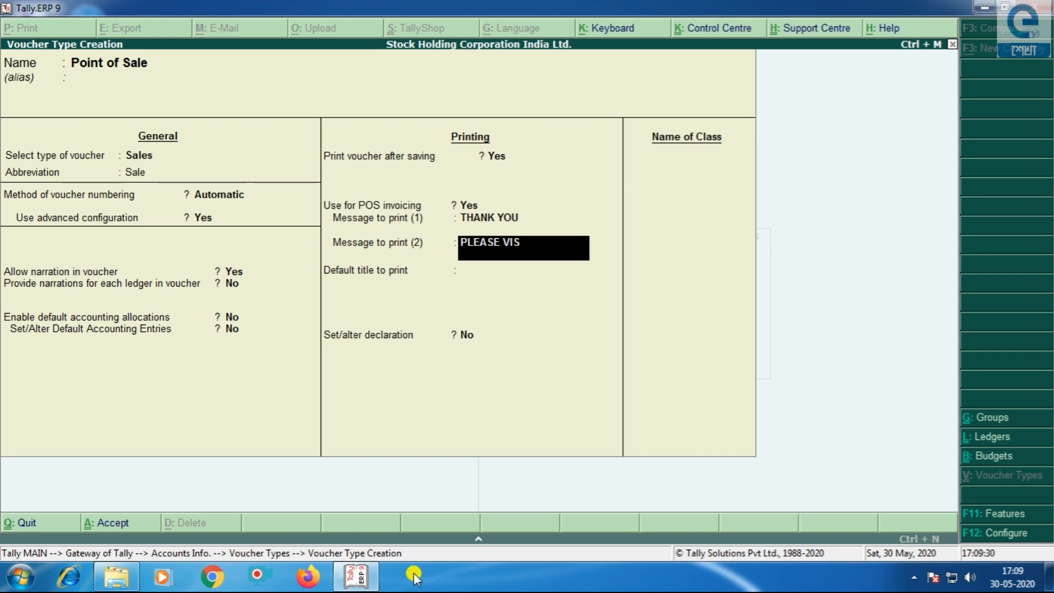
type("IT US AGAIN")
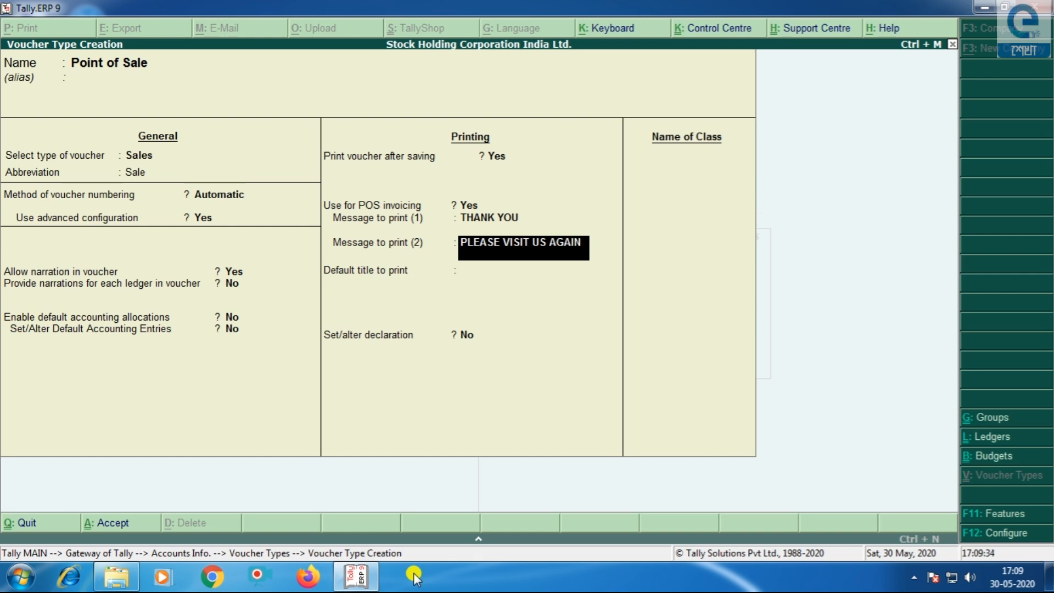
key("Return")
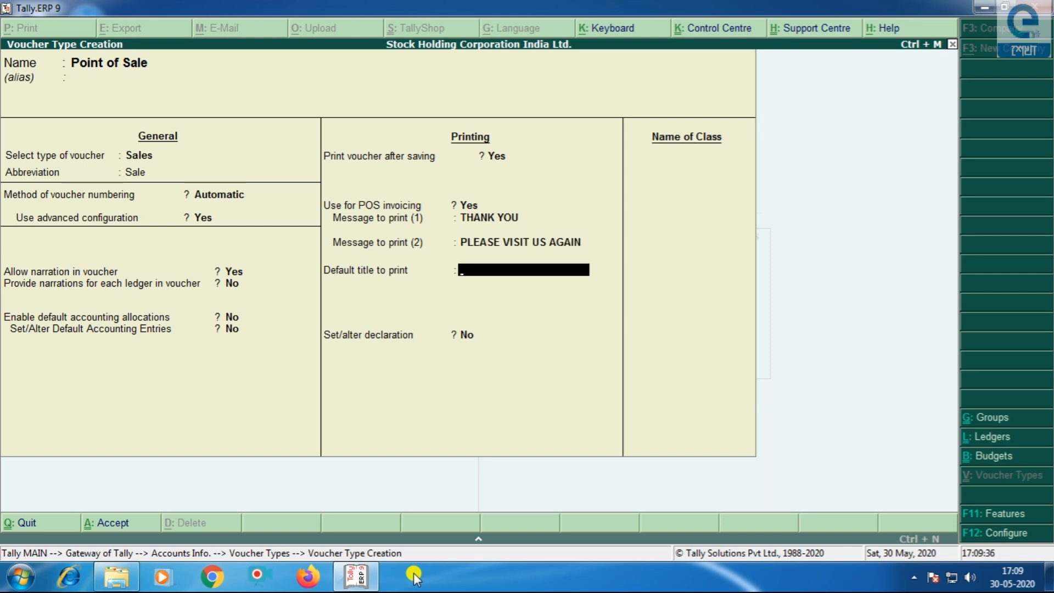
type("TAX INVOICE")
key("Return")
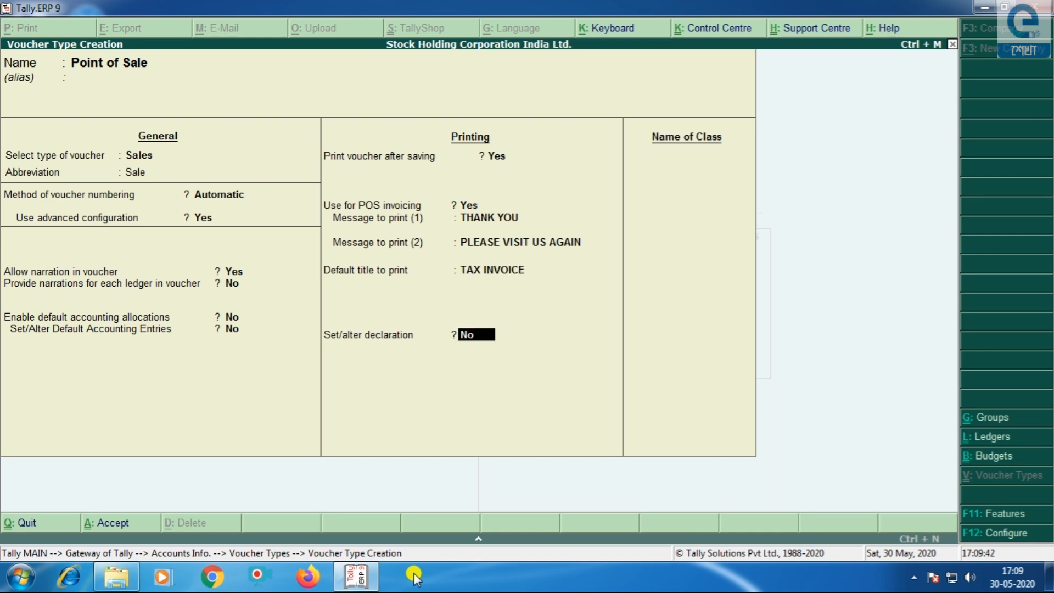
key("Return")
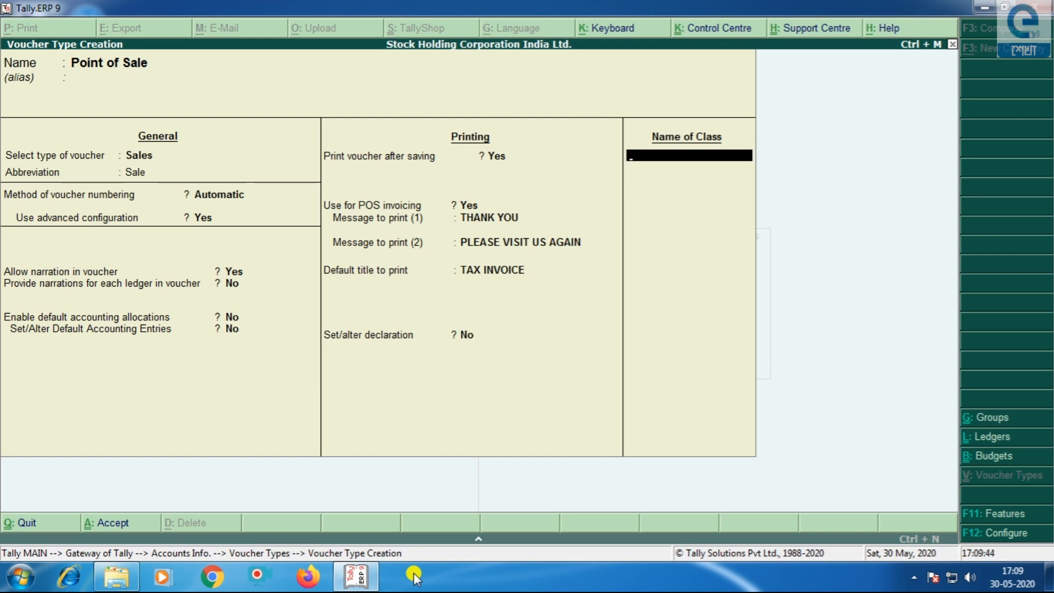
key("Return")
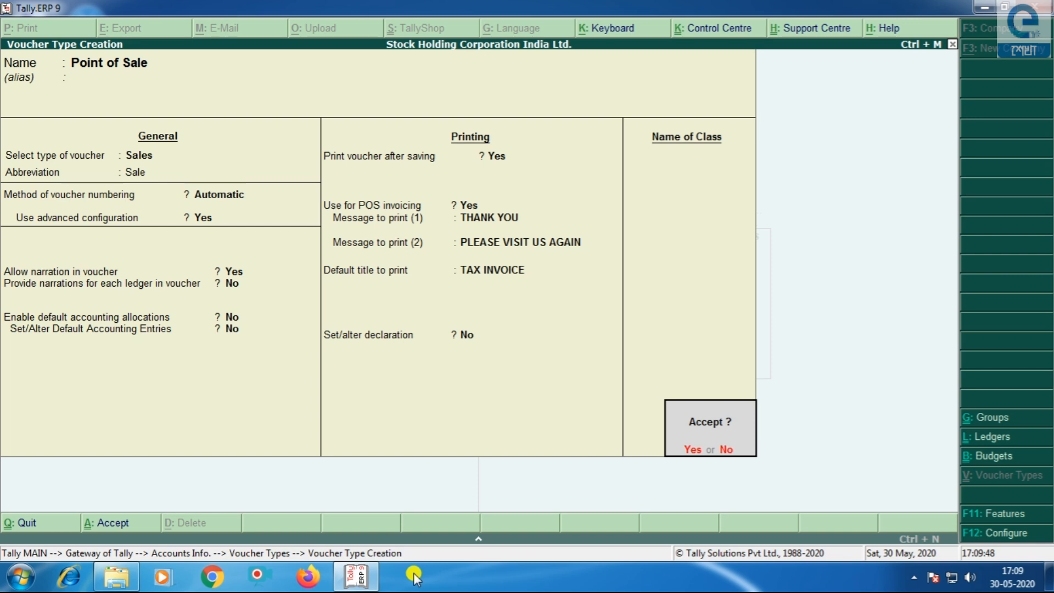
key("y")
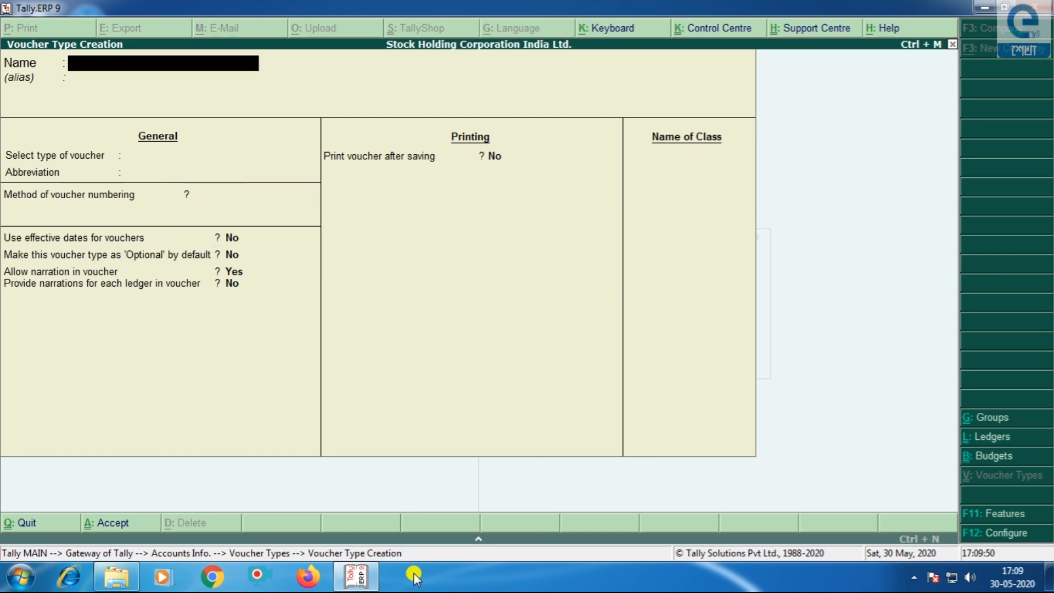
key("Escape")
- Quit the blank creation form and check that Point of Sale appears in the voucher type list
key("y")
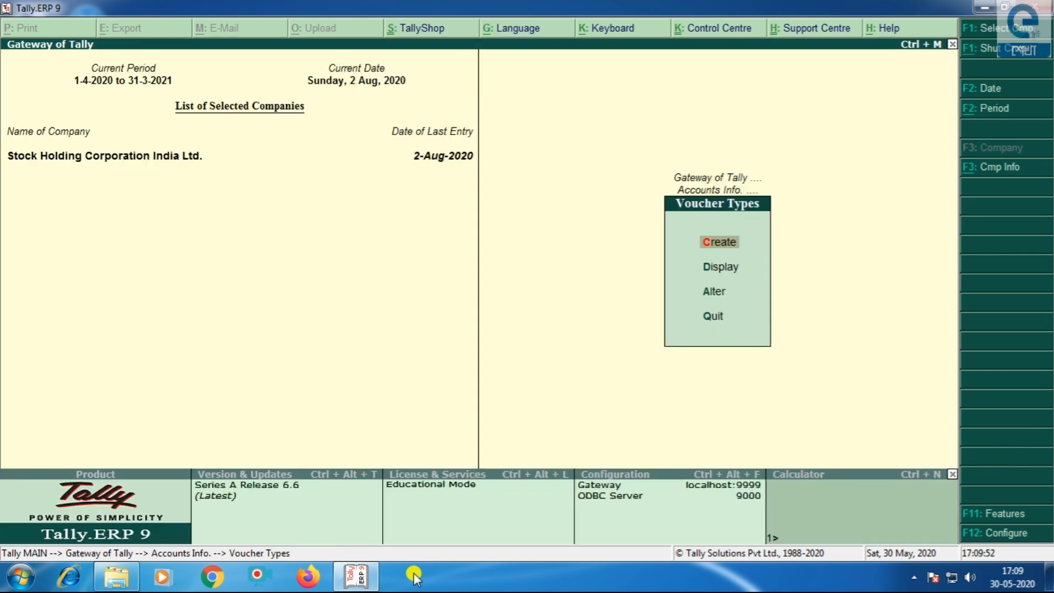
key("Down")
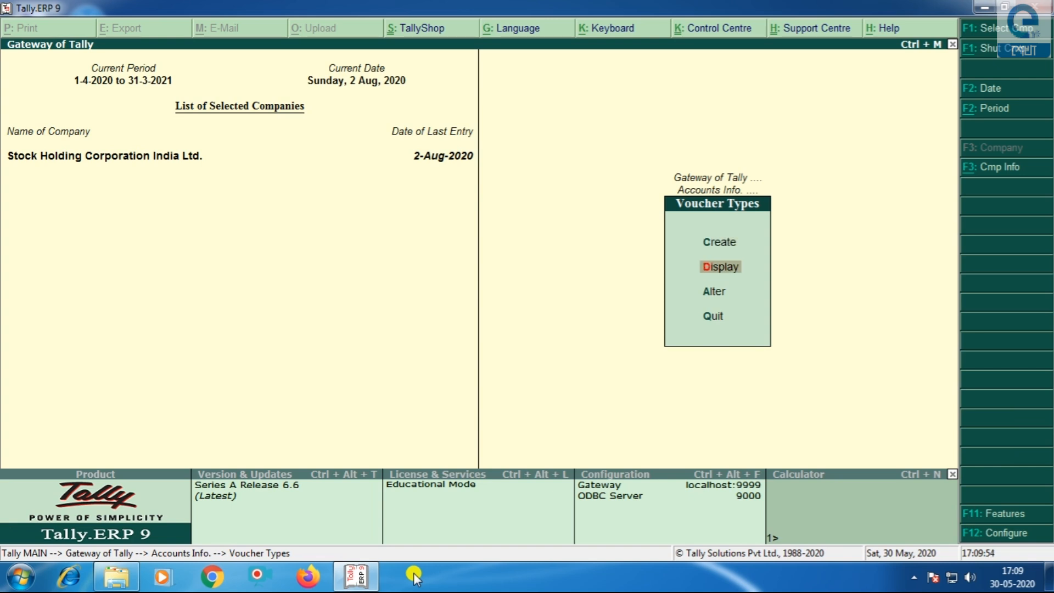
key("Return")
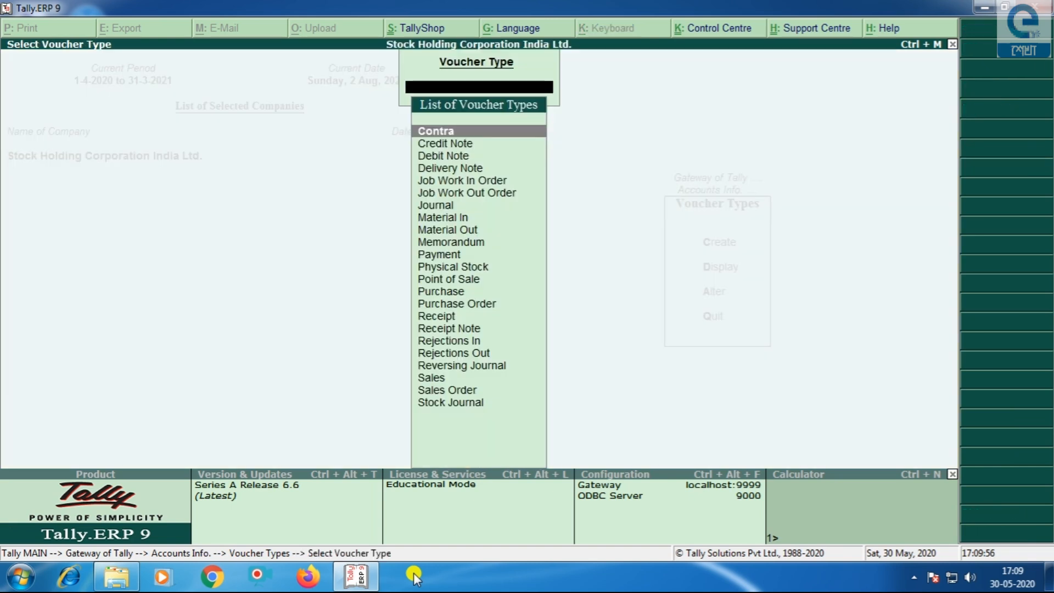
key("Down")
key("Down")
key("Down")
key("Down")
key("Down")
key("Down")
key("Down")
key("Down")
key("Down")
key("Down")
key("Down")
key("Down")
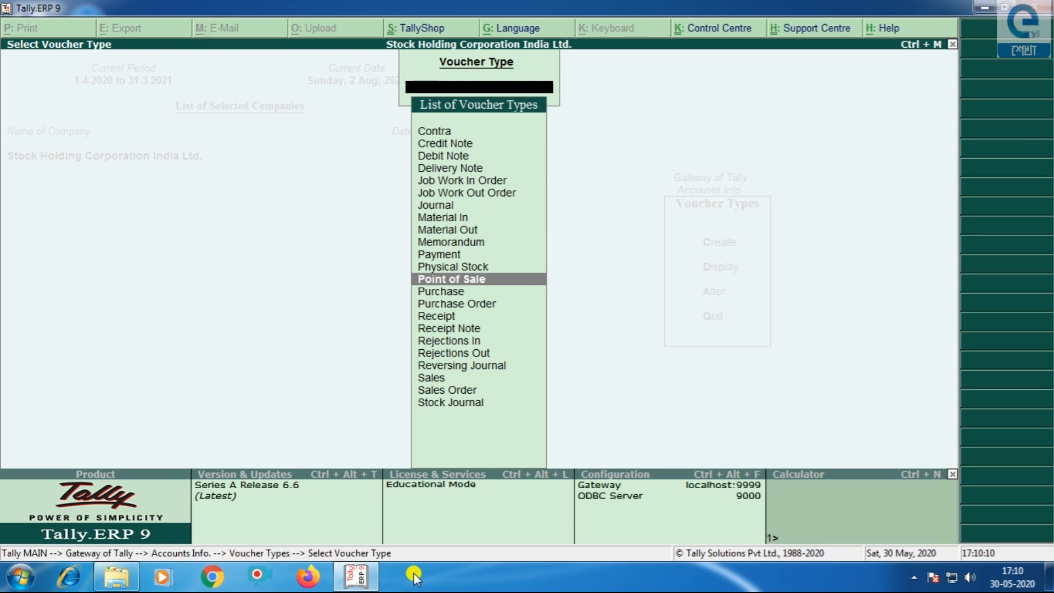
key("Escape")
key("Escape")
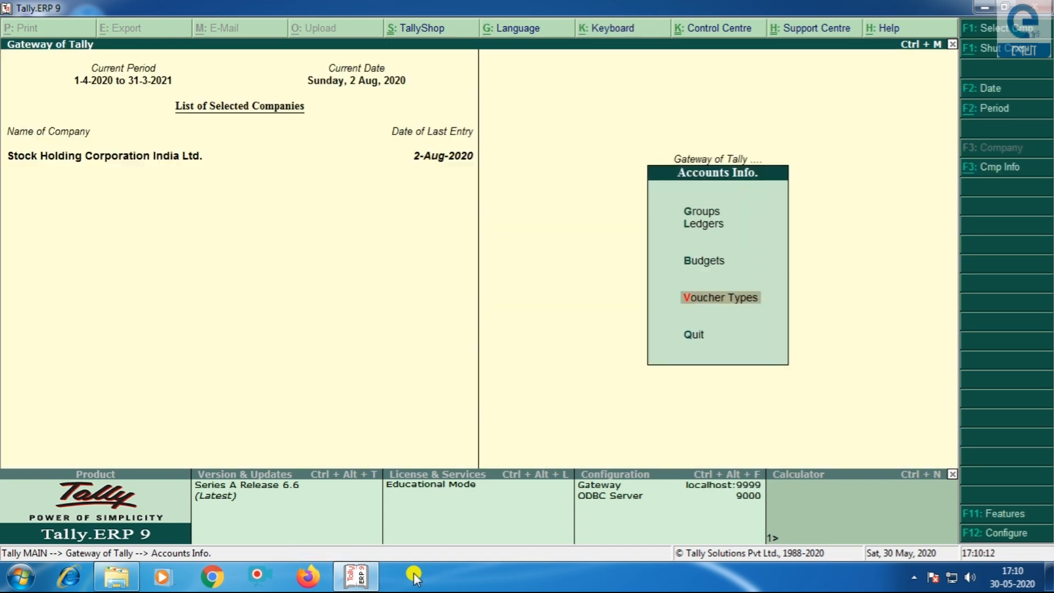
- Review existing ledgers ARS TRADERS, Cash, CGST, SALES (INTER) and SGST without altering any
key("Up")
key("Up")
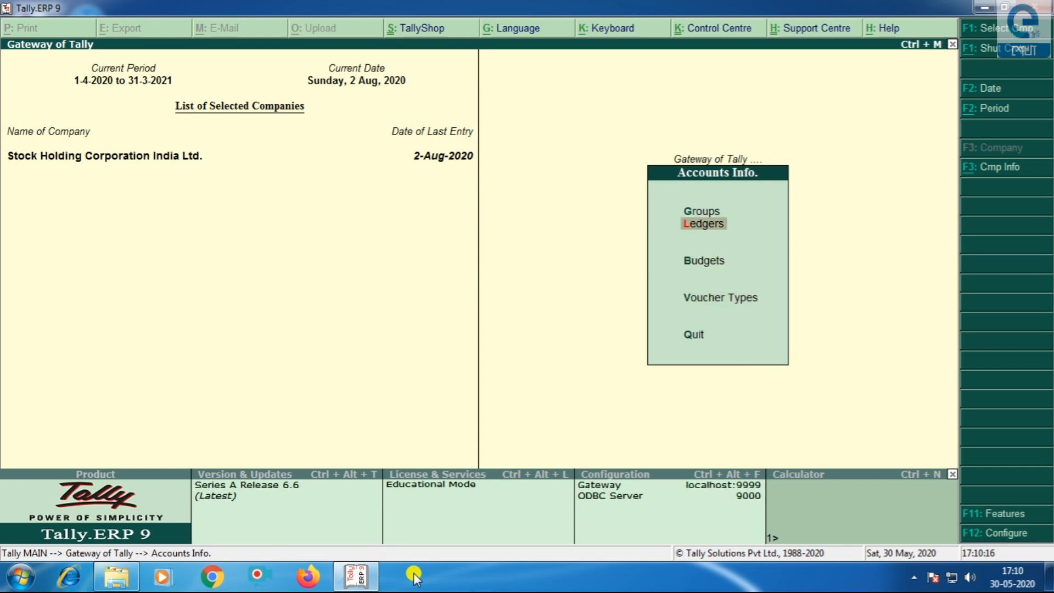
key("Return")
key("Down")
key("Down")
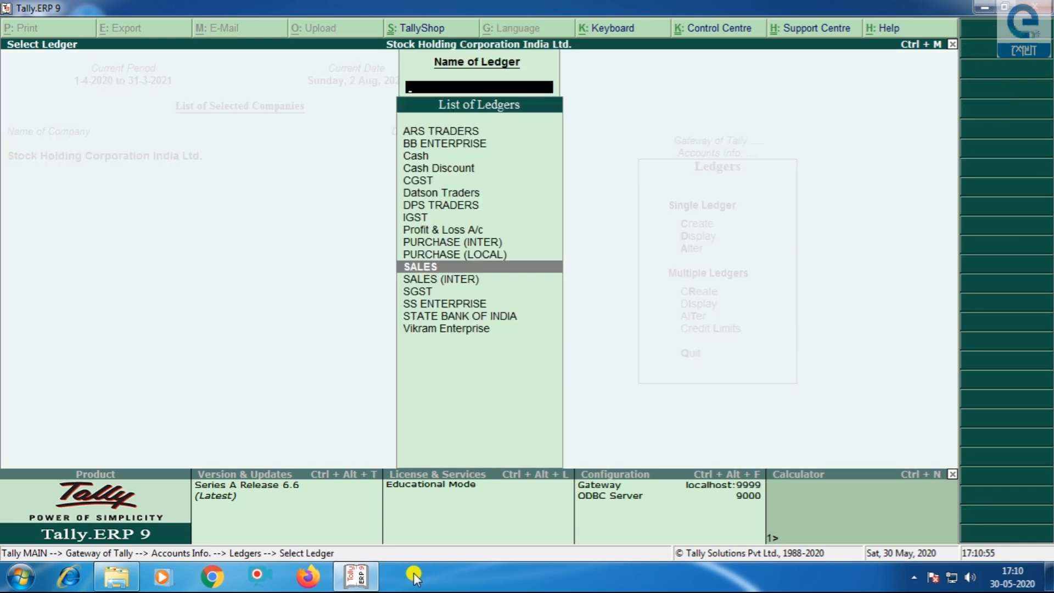
key("Up")
key("Up")
key("Up")
key("Up")
key("Up")
key("Up")
key("Up")
key("Up")
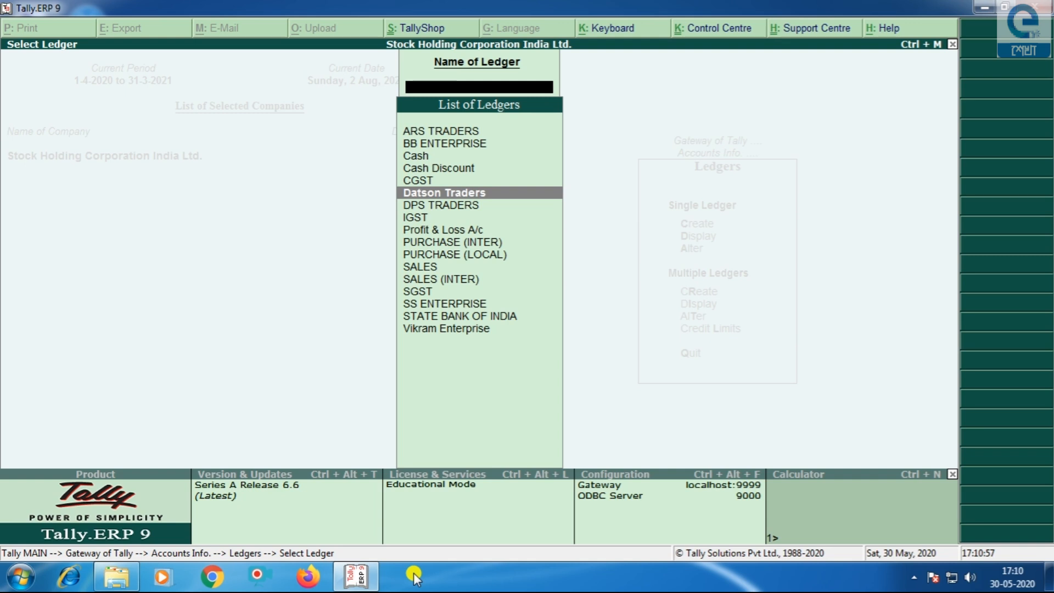
key("Up")
key("Up")
key("Up")
key("Down")
key("Down")
key("Down")
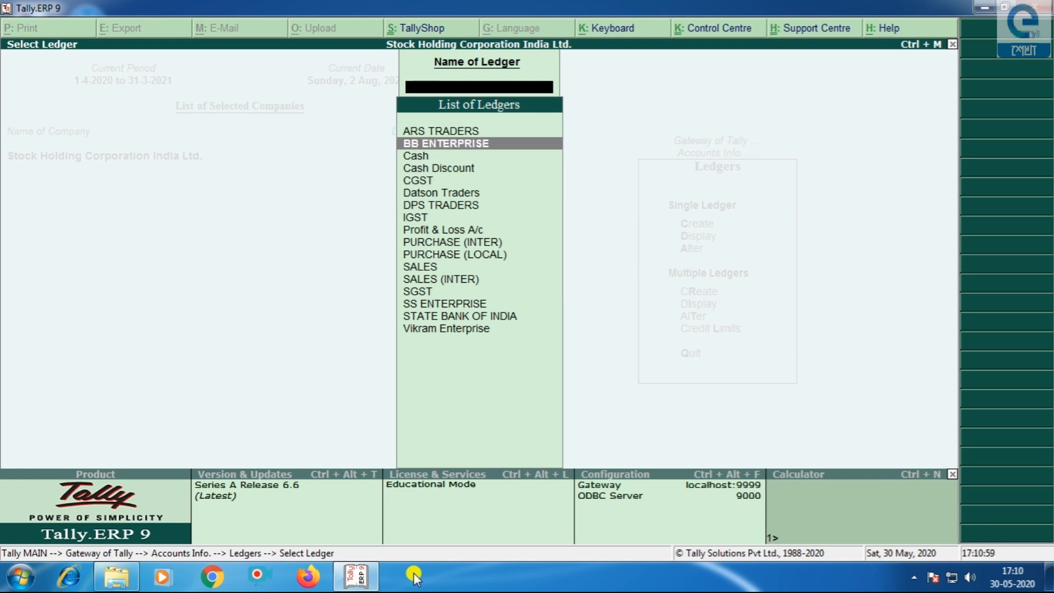
key("Up")
key("Down")
key("Down")
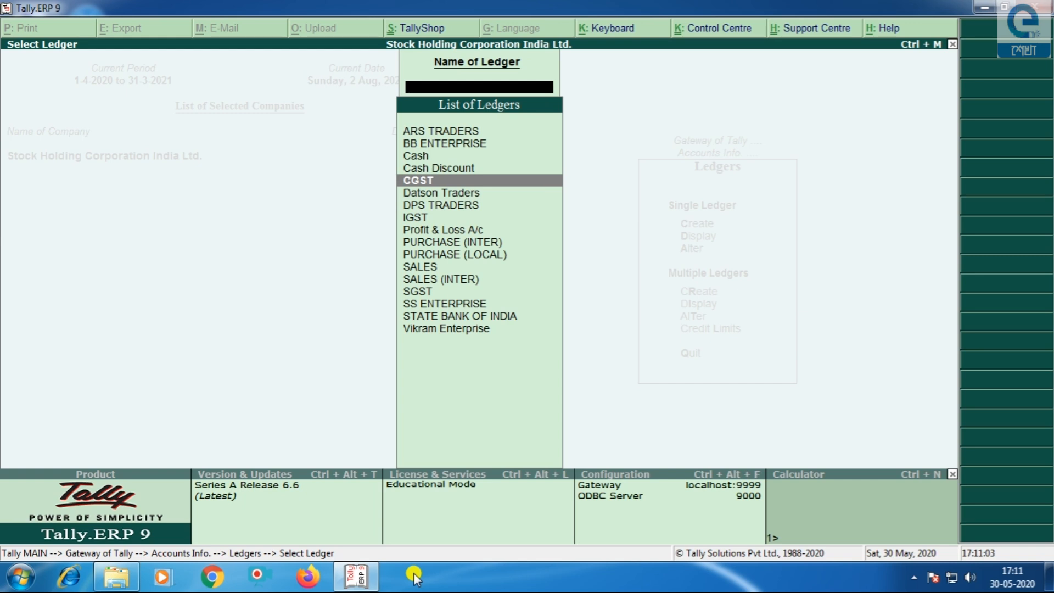
key("Down")
key("Down")
key("Down")
key("Down")
key("Down")
key("Down")
key("Down")
key("Down")
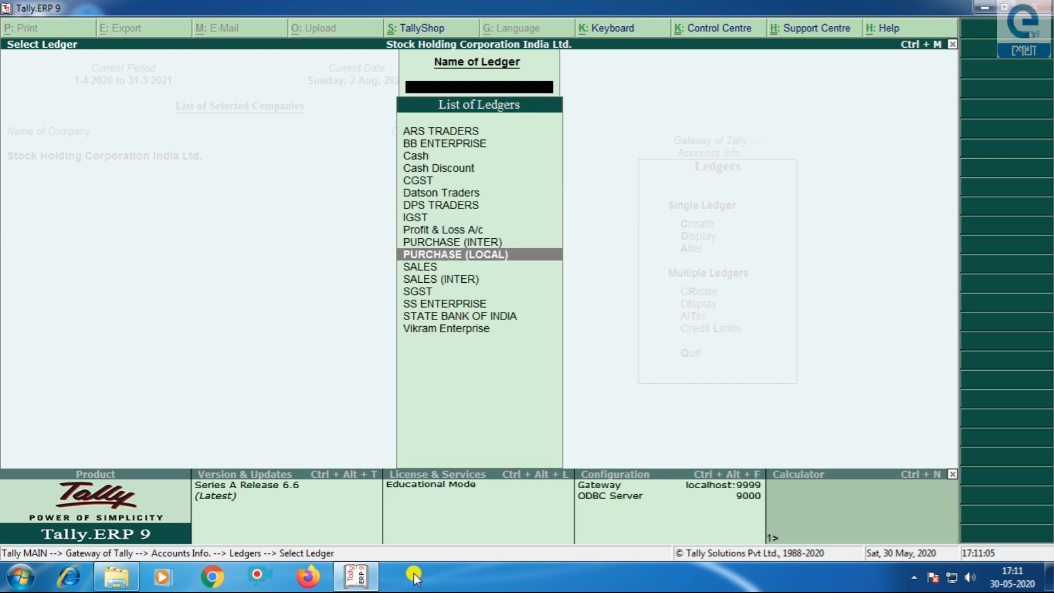
key("Down")
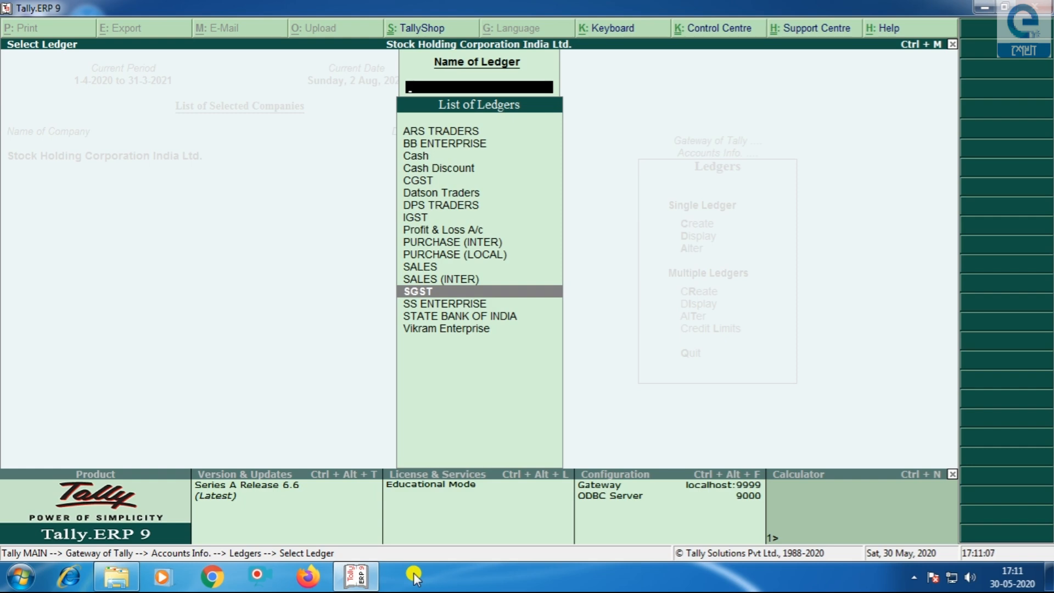
key("Escape")
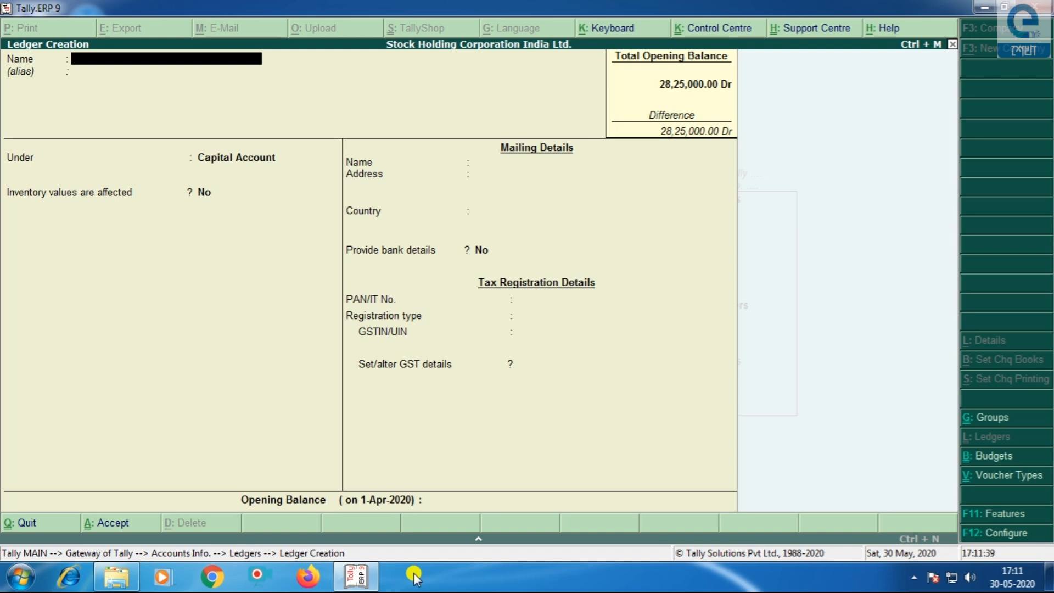
- Create ledger Festival Bonanza under Sundry Debtors, bill-by-bill off, 2,50,000 Dr opening balance
type("Festival Bonanza")
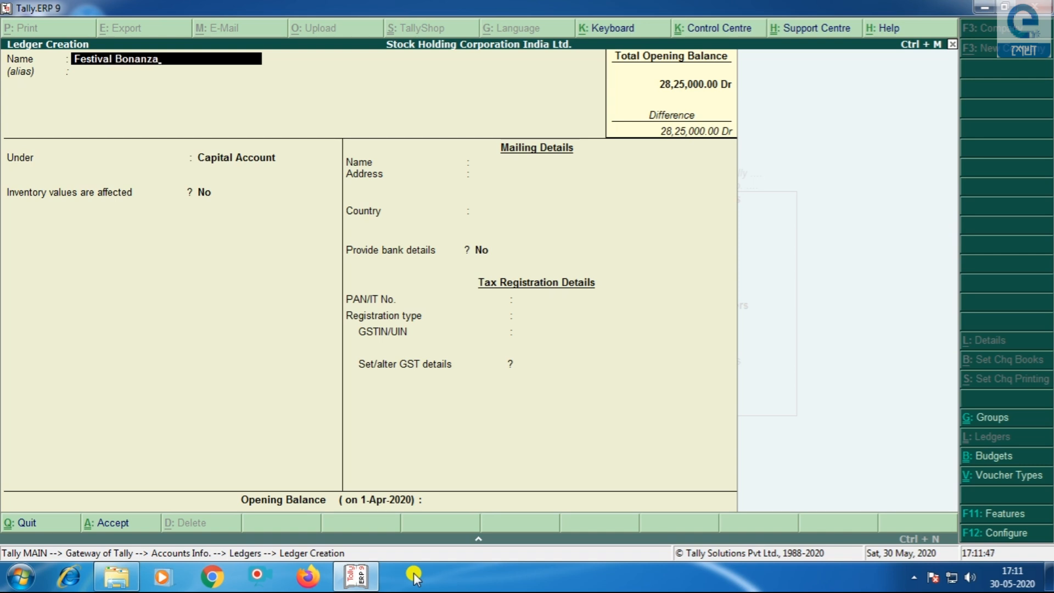
key("Return")
key("Return")
type("S")
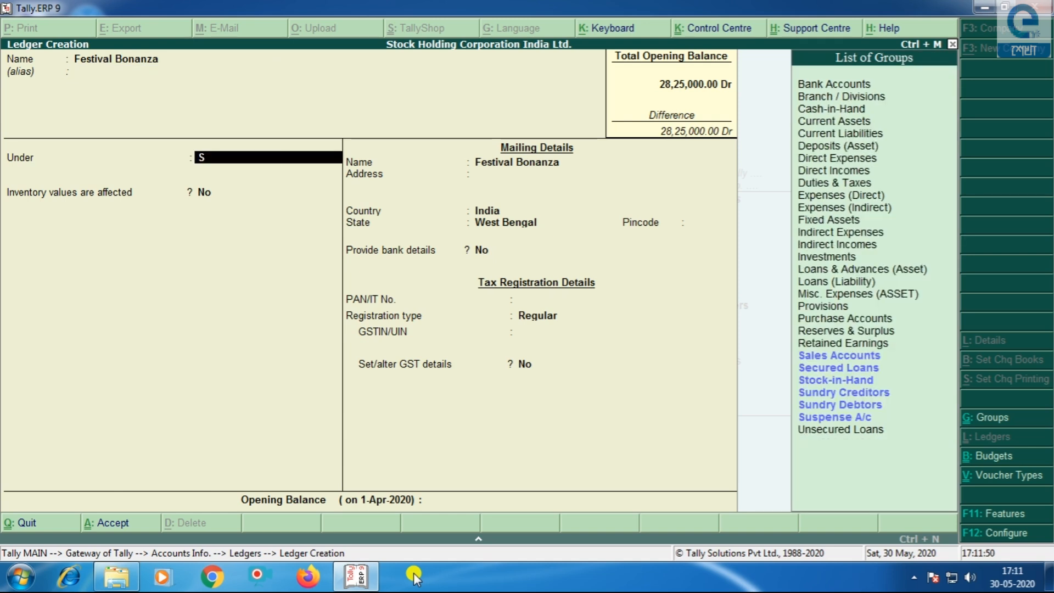
key("Up")
key("Up")
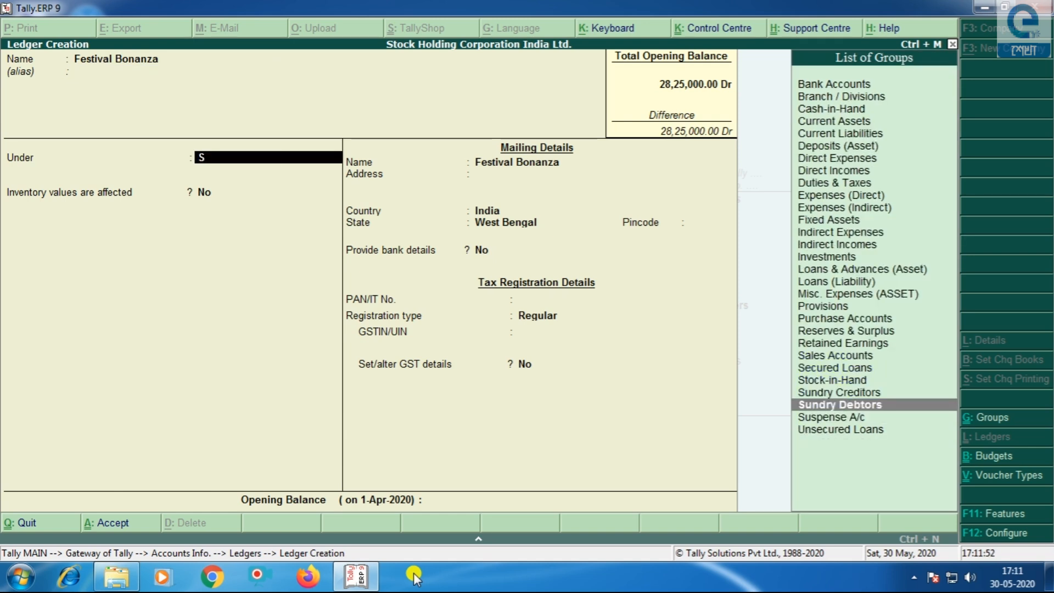
key("Return")
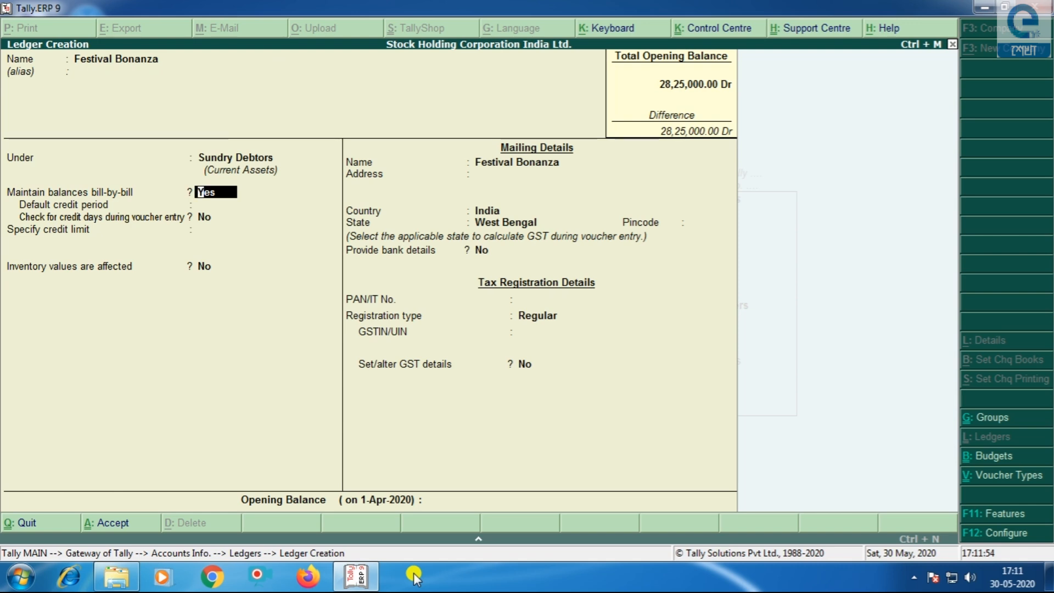
type("n")
key("Return")
key("Return")
key("Return")
key("Return")
key("Return")
key("Return")
key("Return")
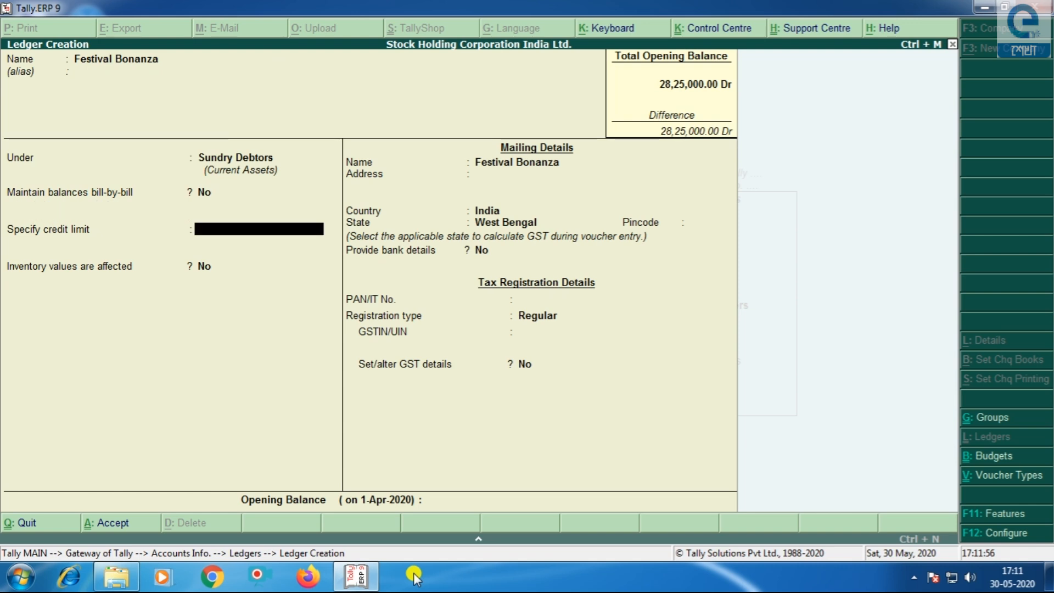
key("Return")
key("Return")
key("Return")
key("Return")
key("Return")
key("Return")
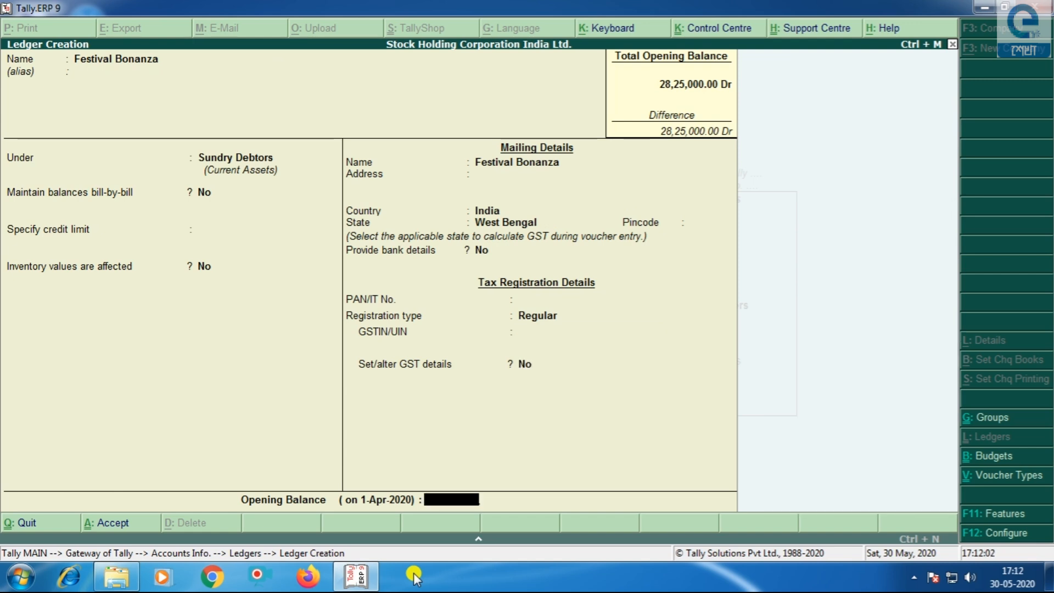
type("25000")
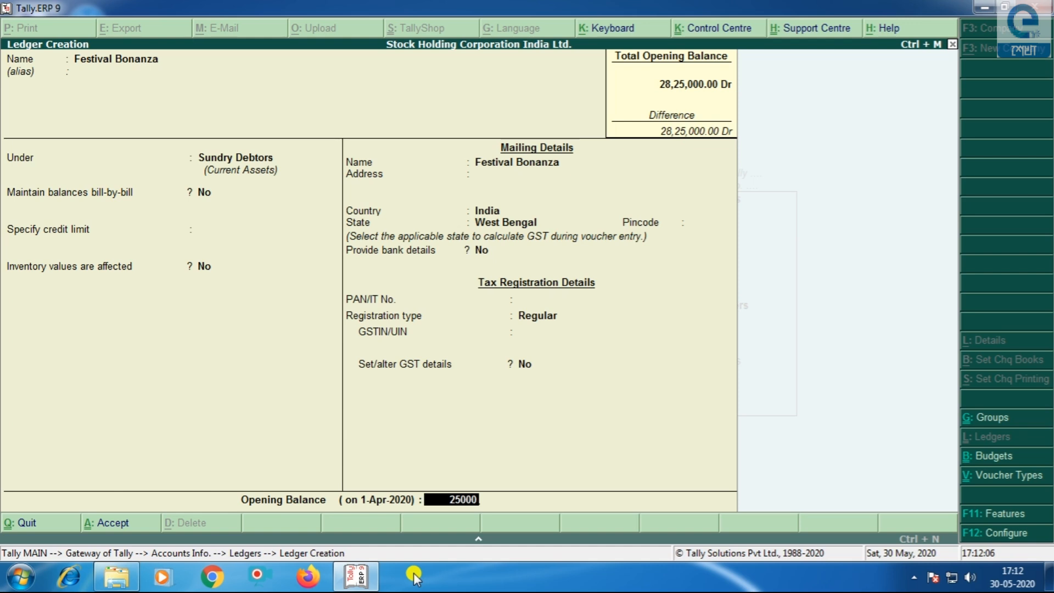
type("0")
key("Return")
key("Return")
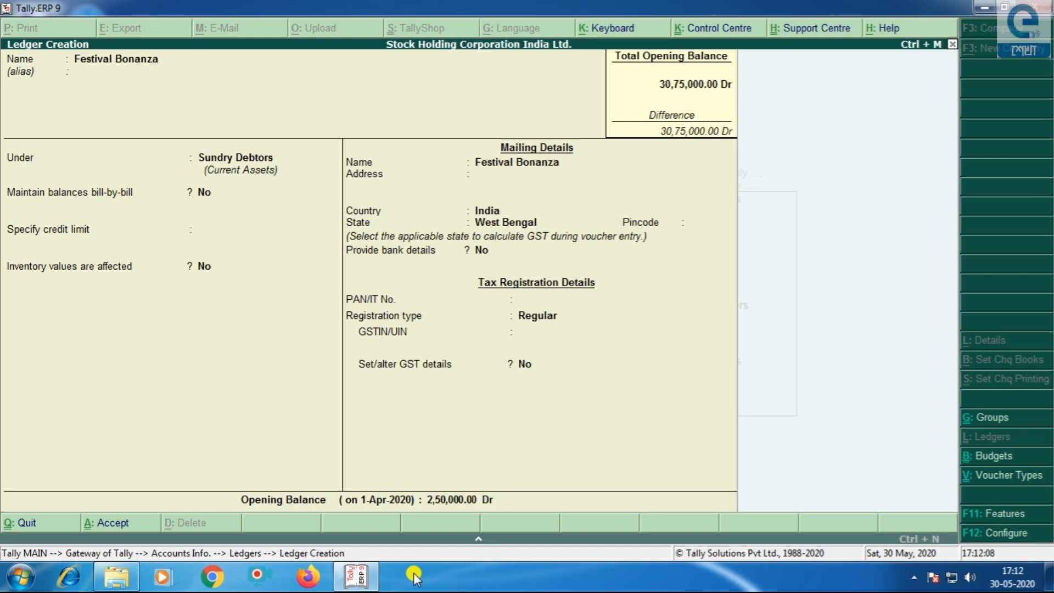
key("Return")
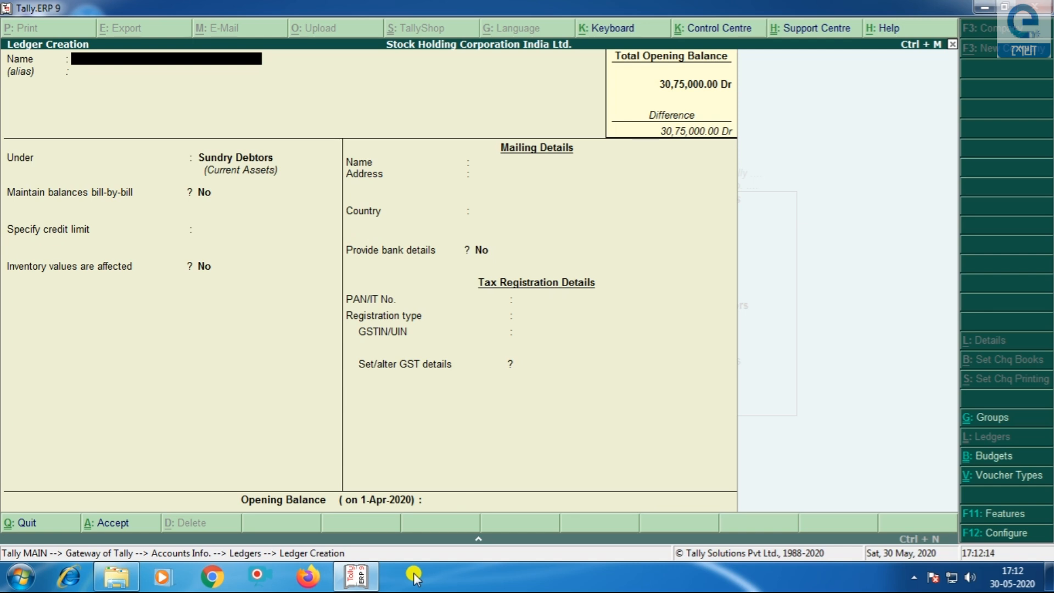
- Name the new ledger Axis Bank and place it under Bank Accounts
type("Axis Bank")
key("Return")
key("Return")
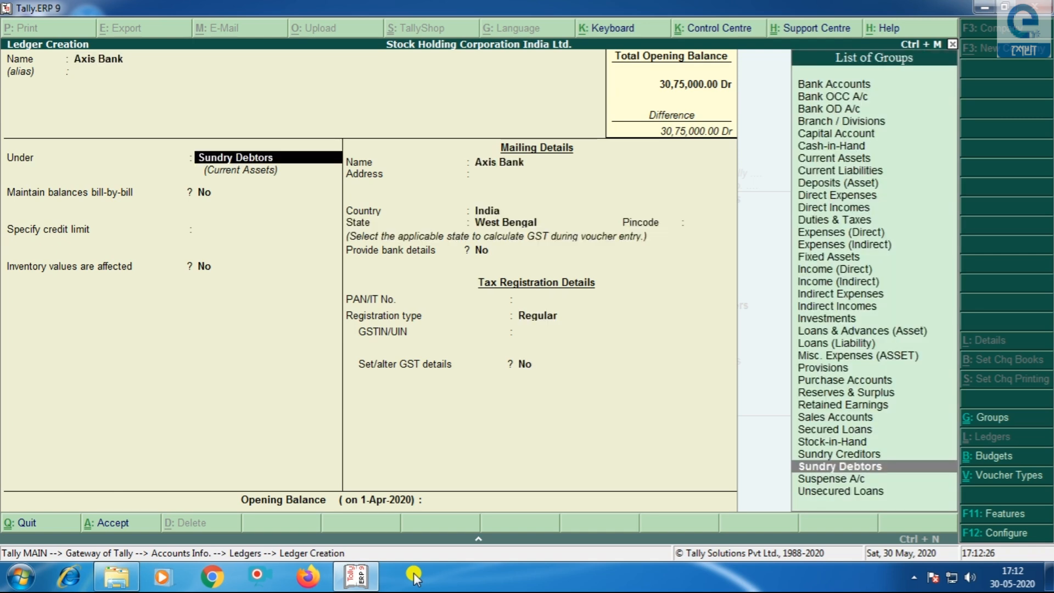
type("B")
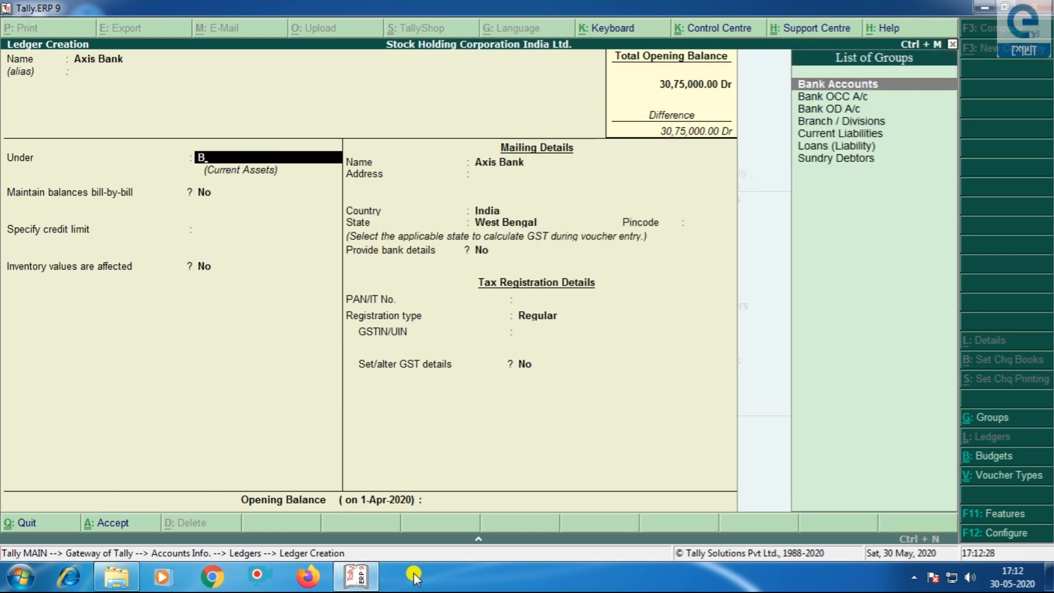
key("Return")
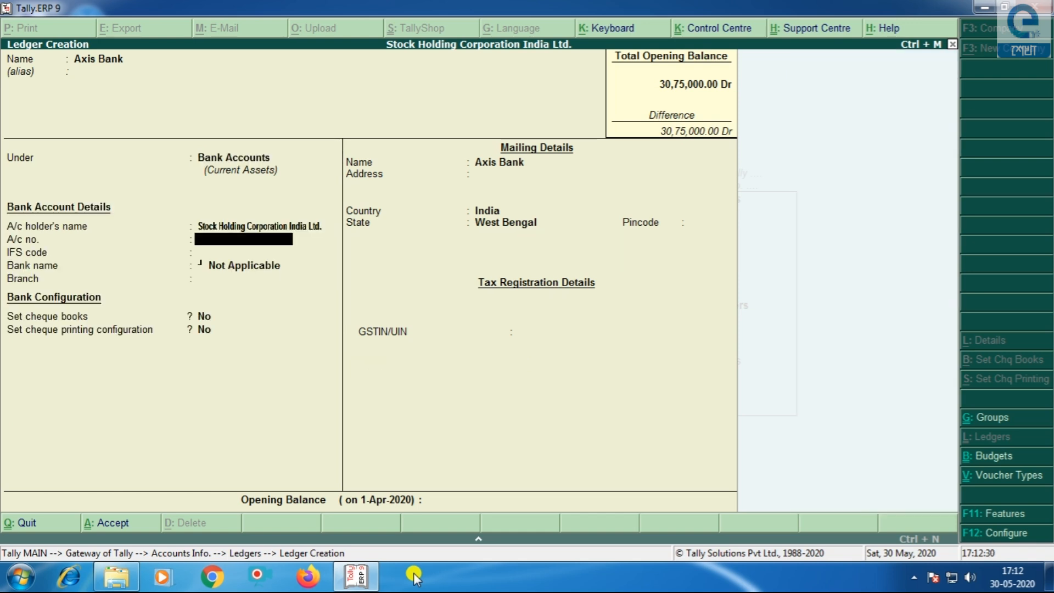
- Enter the bank account number, IFS code and branch Sealdah
key("Return")
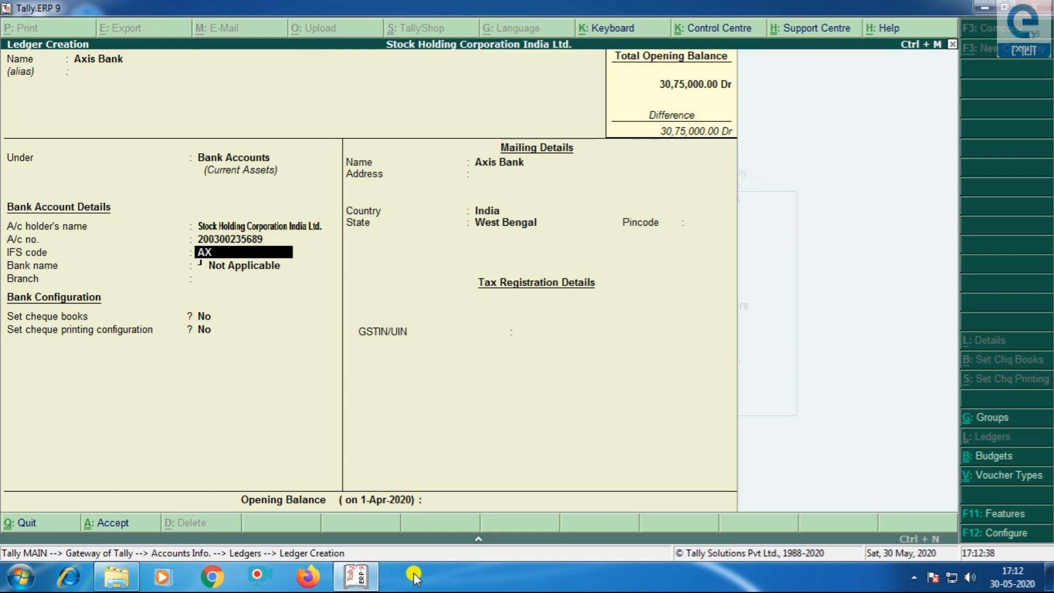
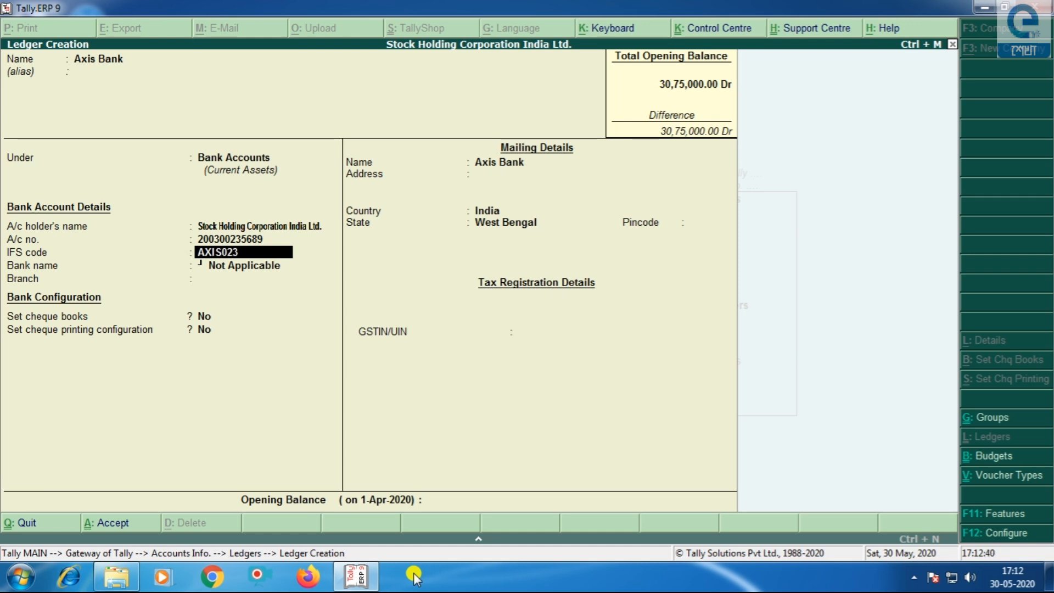
key("Return")
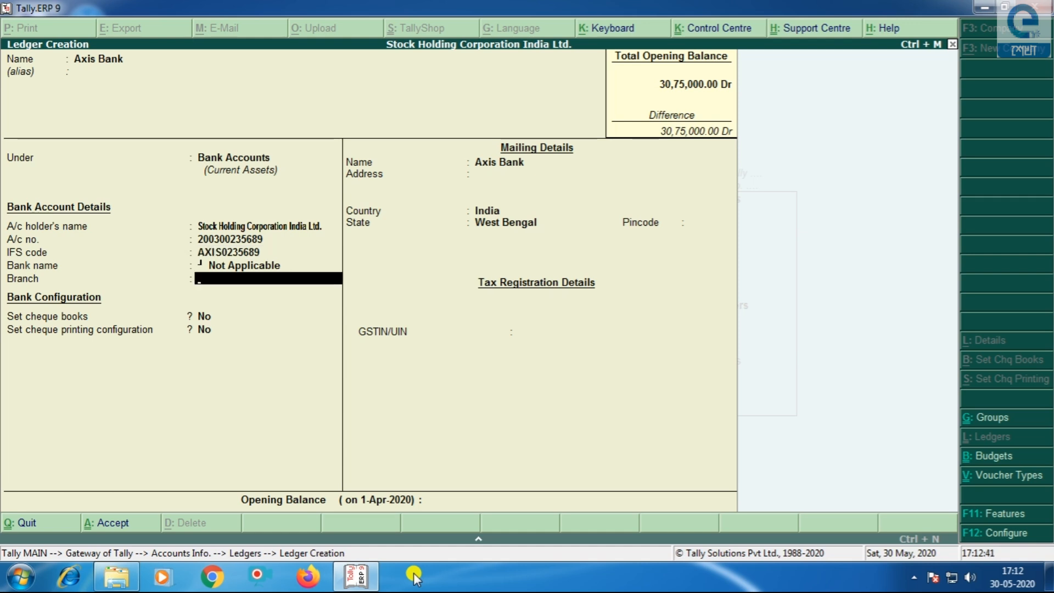
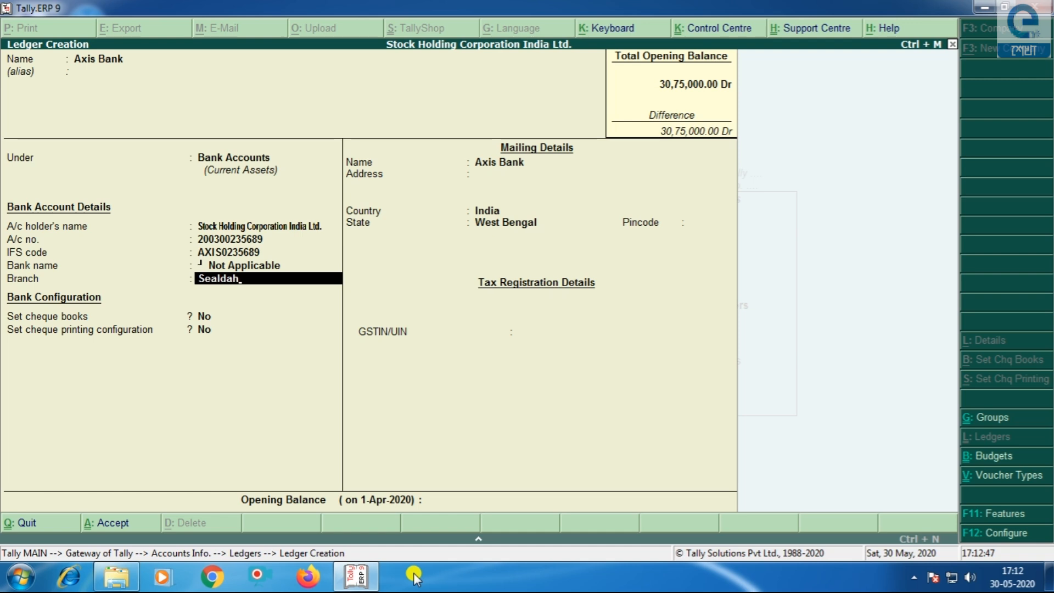
key("Return")
key("Return")
key("Return")
- Set a 2,00,000 Dr opening balance and save the Axis Bank ledger
key("Return")
key("Return")
key("Return")
key("Return")
key("Return")
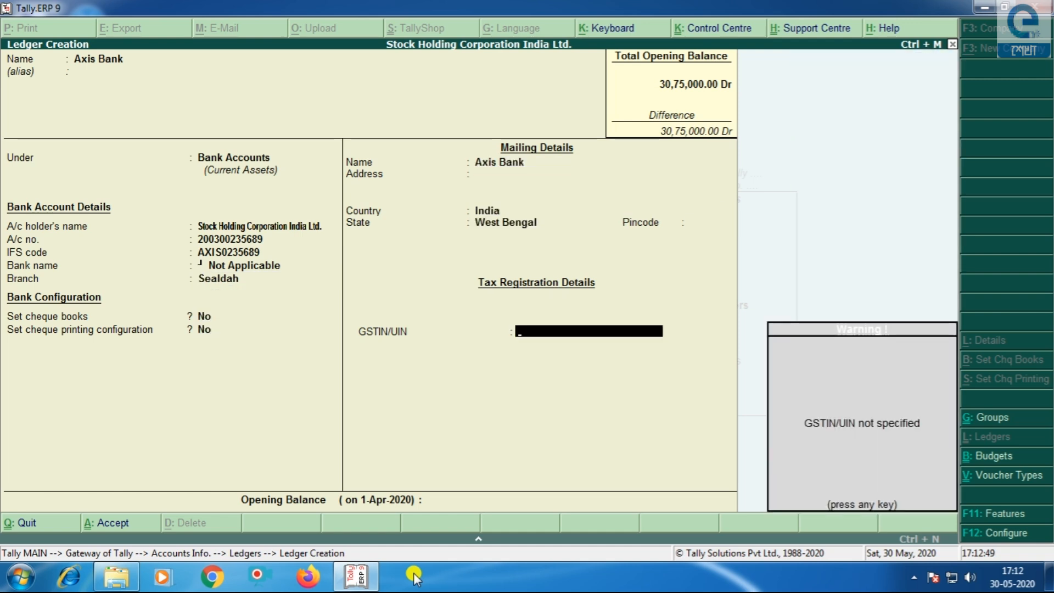
key("Return")
type("200000")
key("Return")
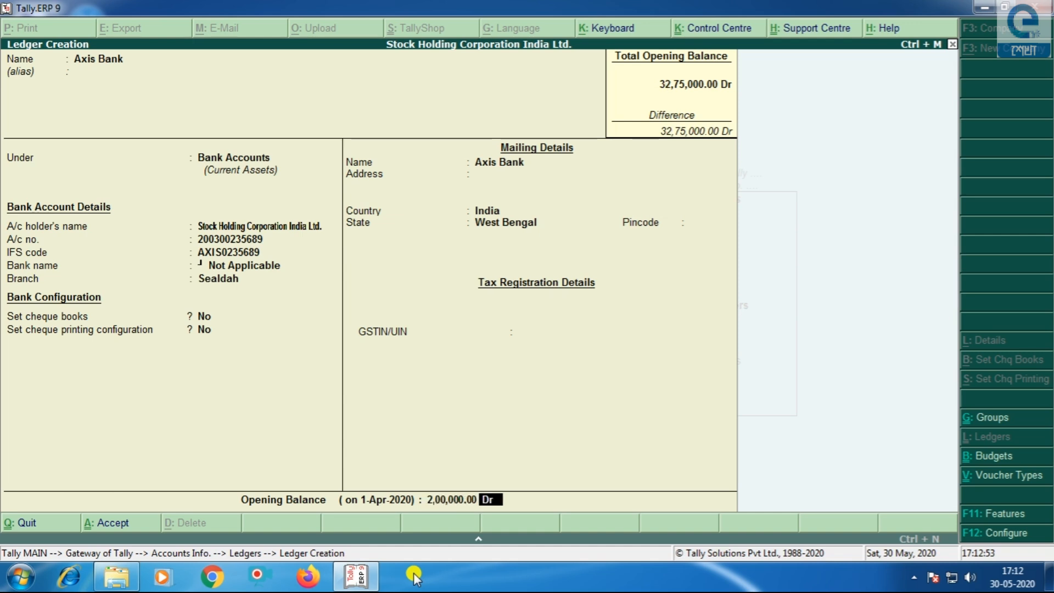
key("Return")
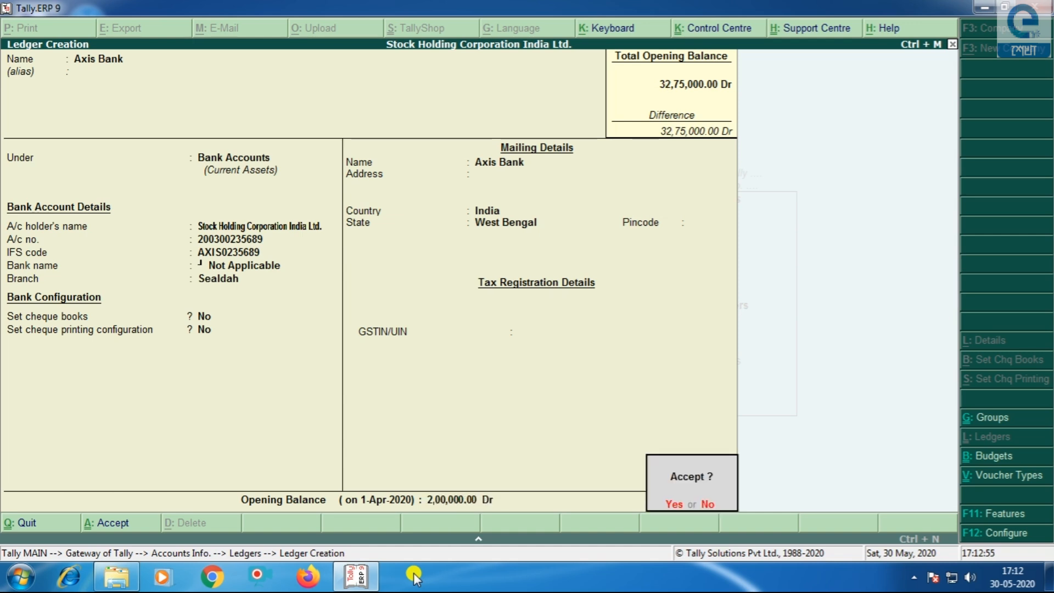
key("Return")
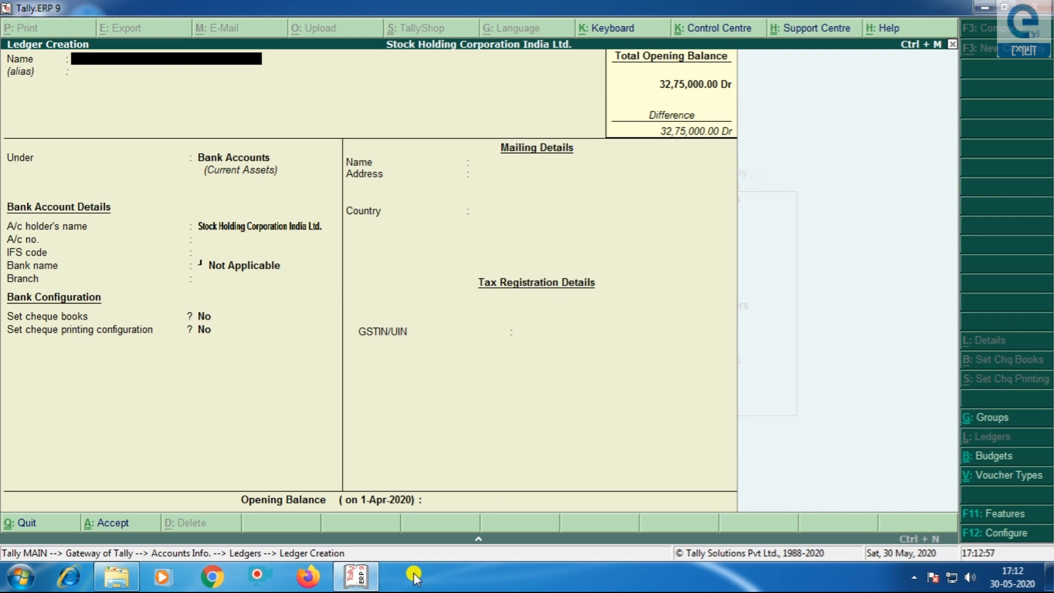
- Discard the unfinished ledger and open the list of ledgers to alter
key("Escape")
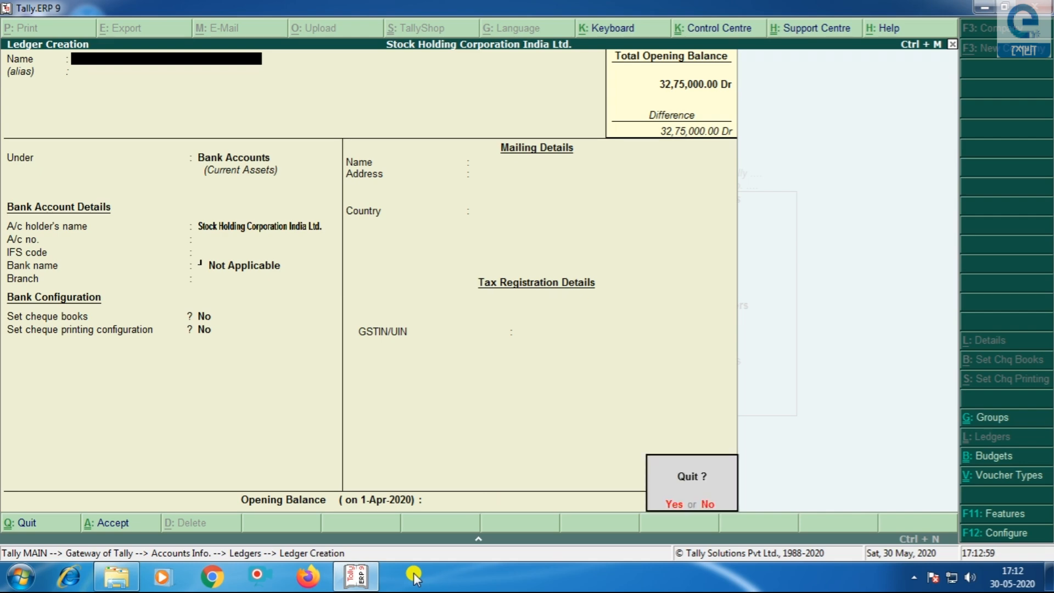
key("Return")
key("Down")
key("Down")
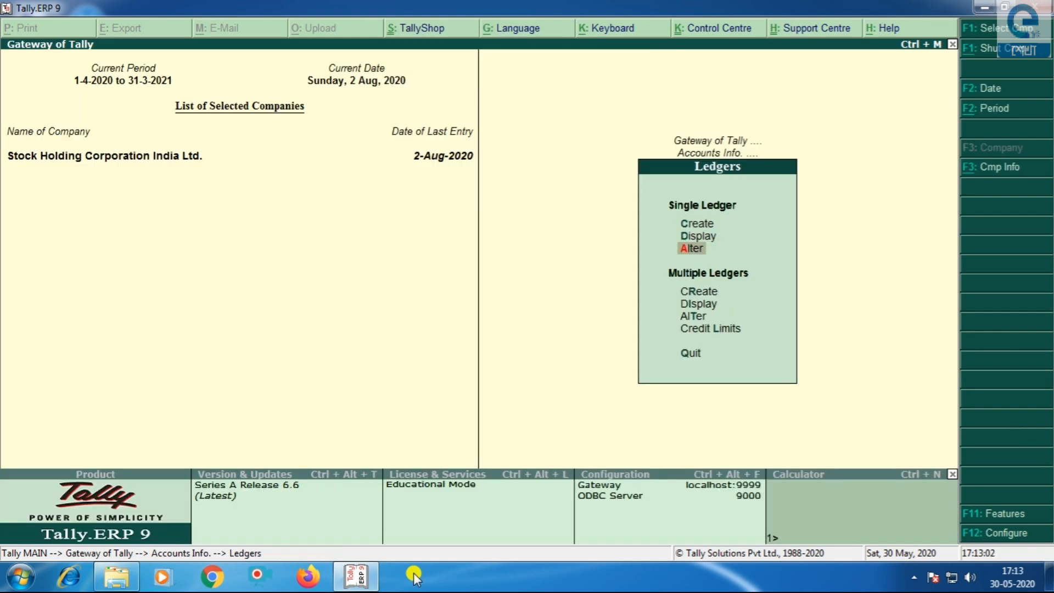
key("Return")
- Browse the ledger list, including Axis Bank, Festival Bonanza, ARS TRADERS, CGST and SGST
type("S")
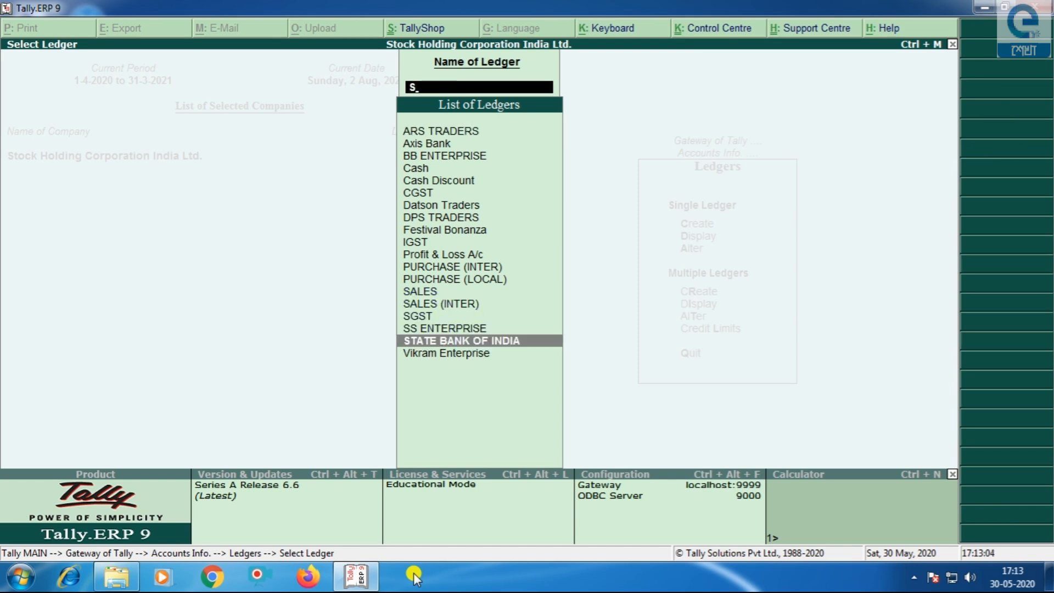
key("Up")
key("Up")
key("Up")
key("Up")
key("Up")
key("Up")
key("Up")
key("Up")
key("Up")
key("Up")
key("Up")
key("Up")
key("Up")
key("Up")
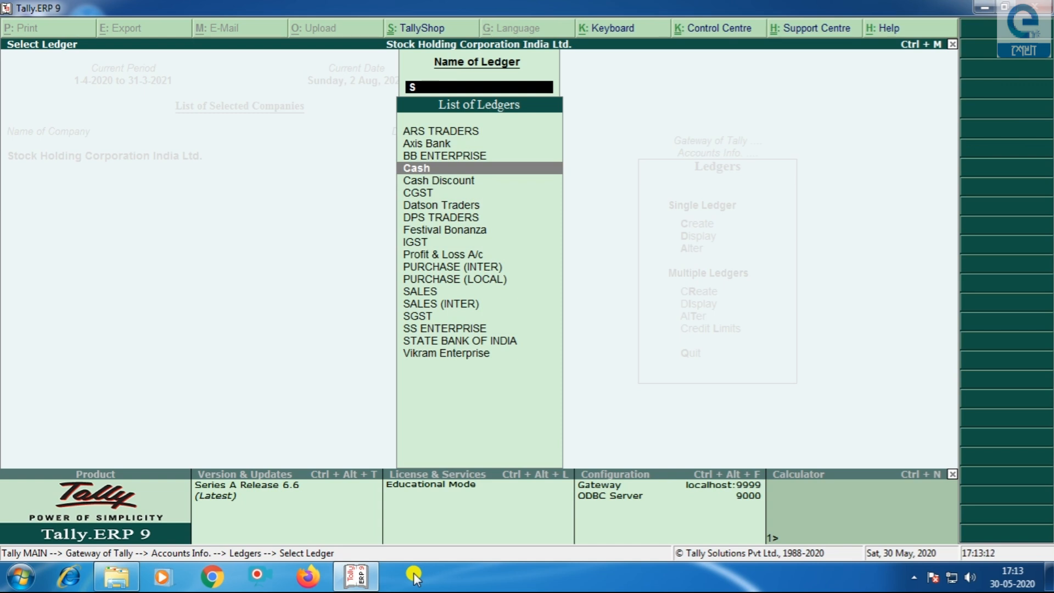
key("Up")
key("Up")
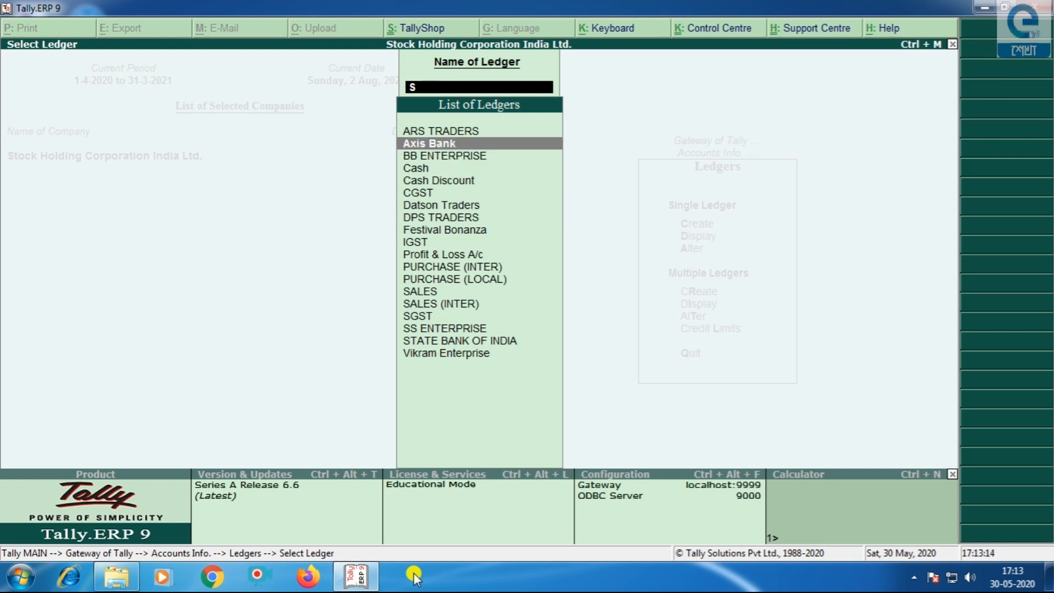
key("Down")
key("Down")
key("Down")
key("Down")
key("Down")
key("Down")
key("Down")
key("Down")
key("Down")
key("Down")
key("Down")
key("Down")
key("Down")
key("Down")
key("Down")
key("Down")
key("Down")
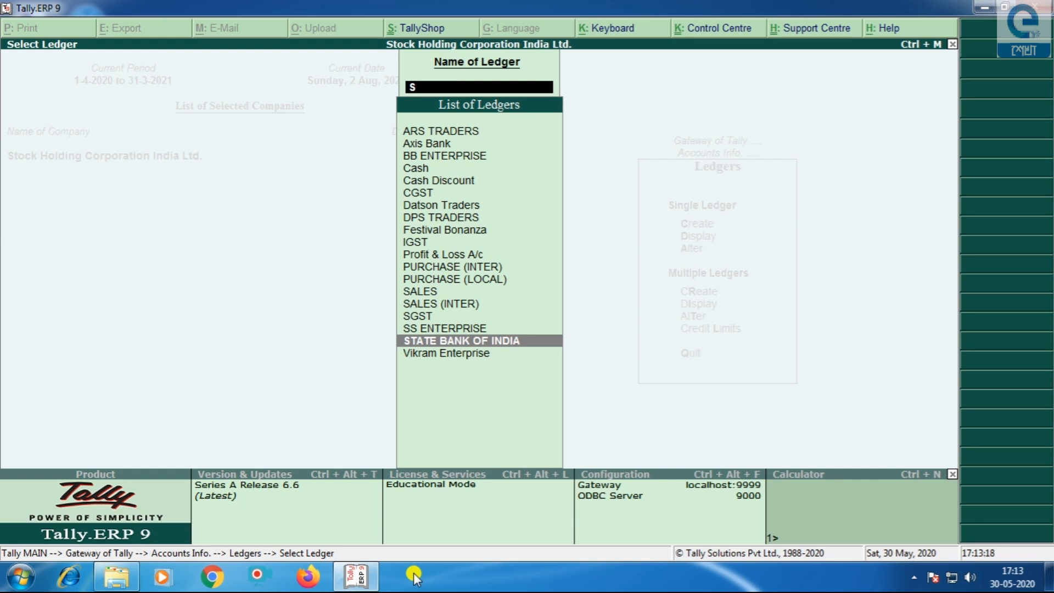
key("Up")
key("Up")
key("Up")
key("Up")
key("Up")
key("Up")
key("Up")
key("Up")
key("Up")
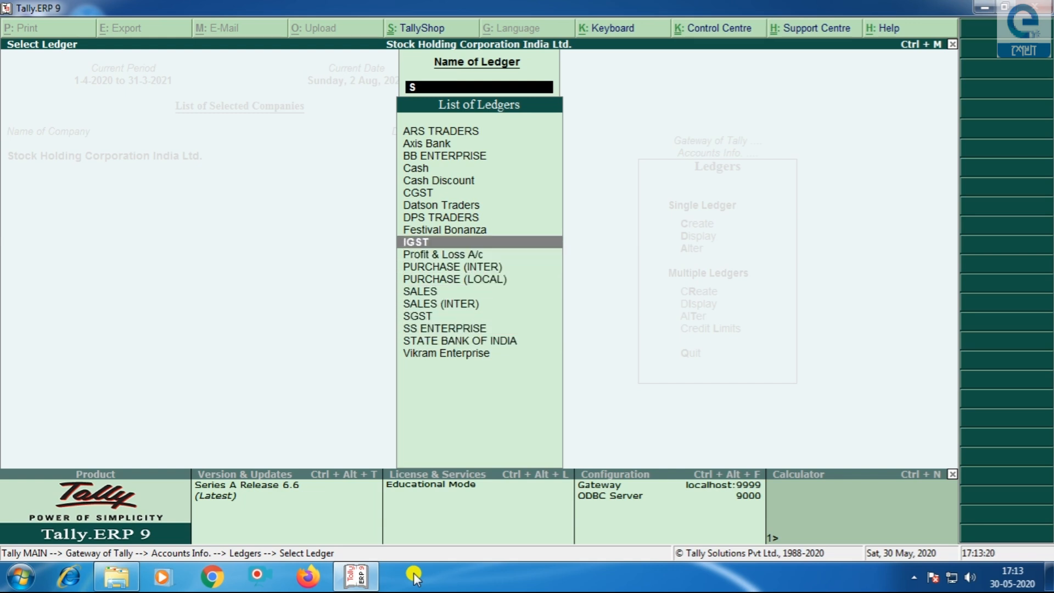
key("Up")
key("Up")
key("Up")
key("Up")
key("Up")
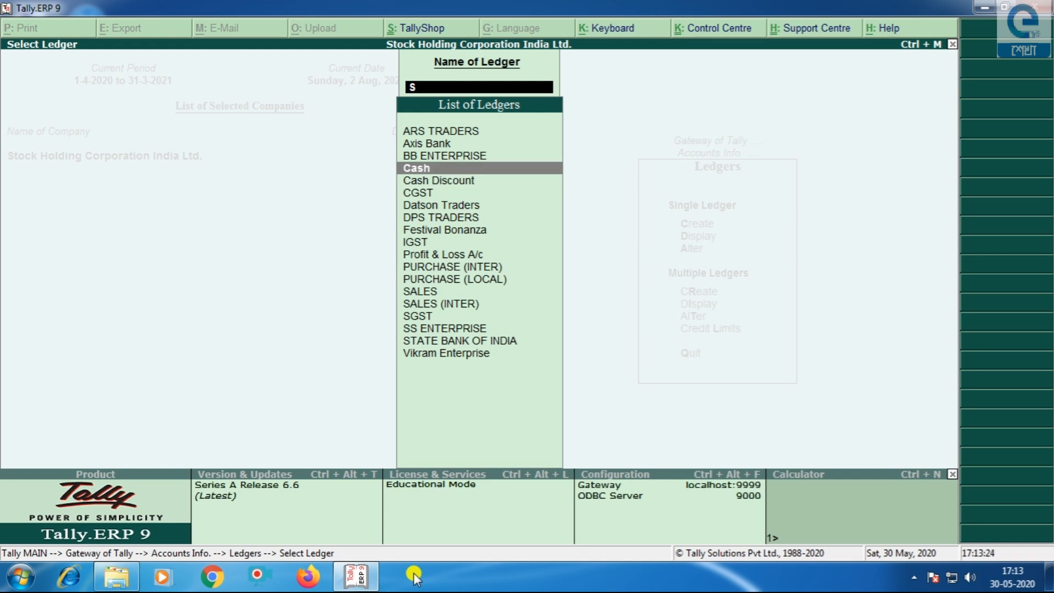
key("Up")
key("Up")
key("Up")
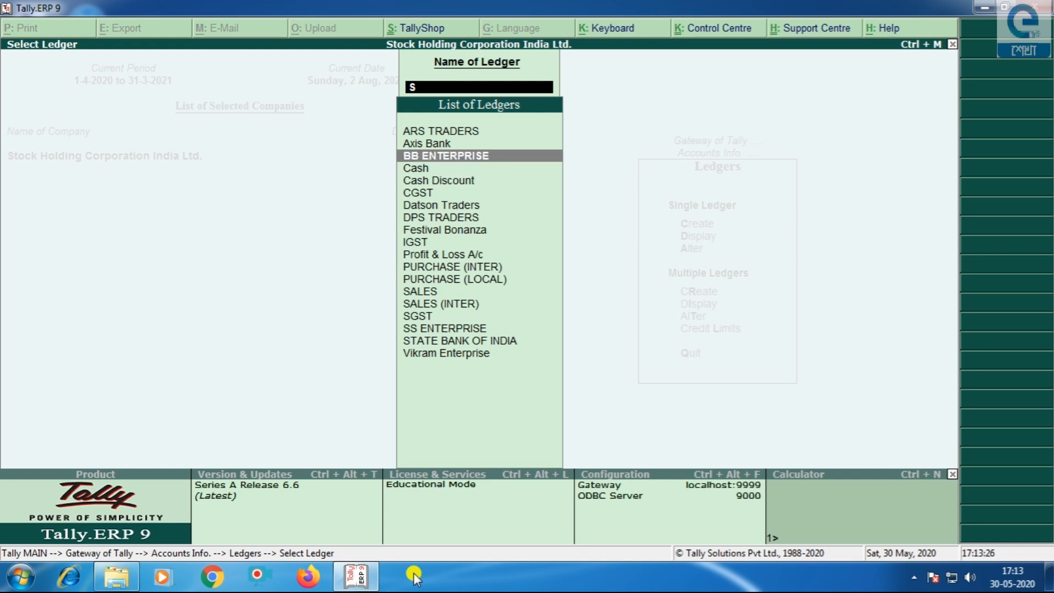
key("Down")
key("Down")
key("Down")
key("Down")
key("Down")
key("Down")
key("Down")
key("Down")
key("Down")
key("Down")
key("Down")
key("Down")
key("Down")
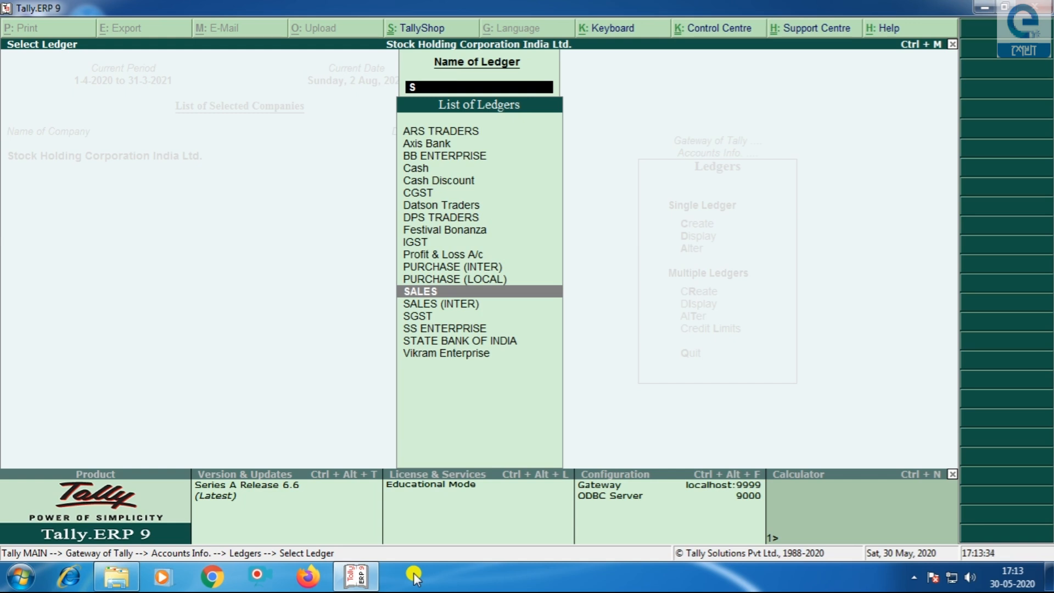
key("Up")
key("Up")
key("Up")
key("Up")
key("Up")
key("Up")
key("Up")
key("Up")
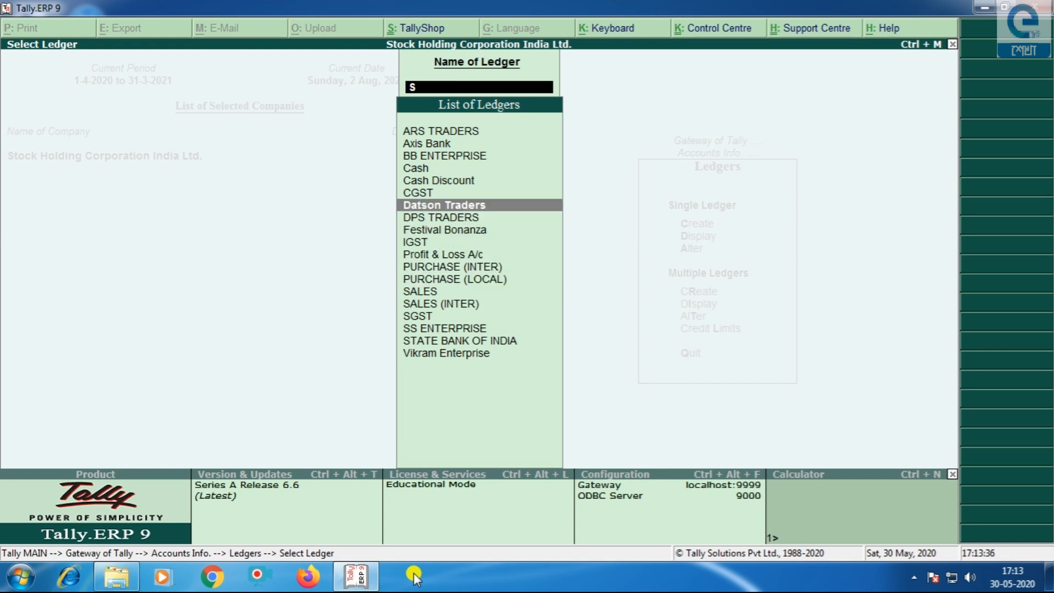
key("Down")
key("Down")
key("Down")
key("Down")
key("Down")
key("Down")
key("Down")
key("Down")
key("Down")
key("Down")
key("Down")
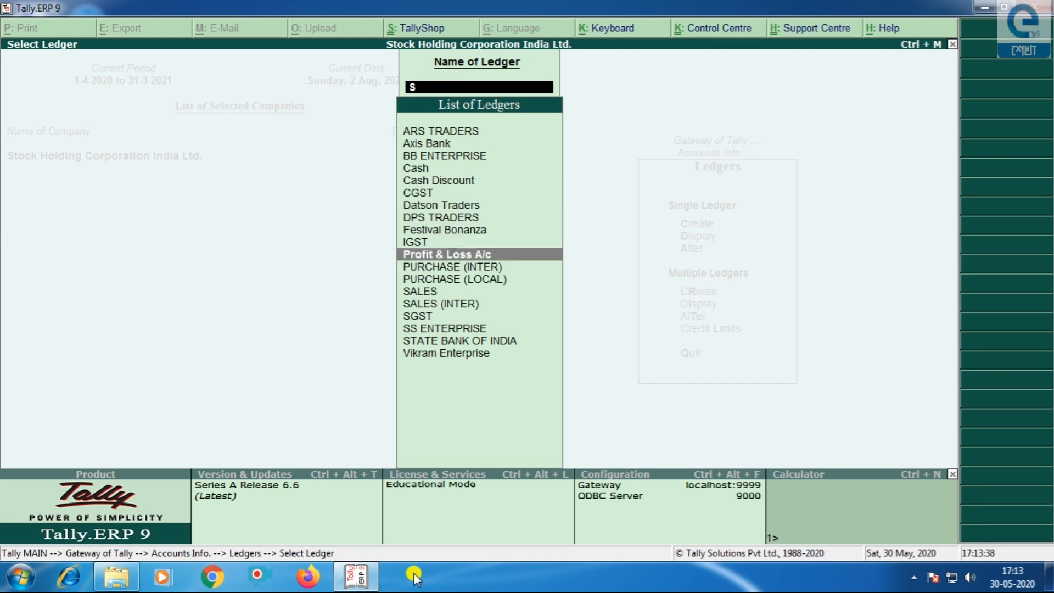
key("Up")
- Leave ledger selection and open Inventory Info > Stock Items > Alter to list stock items
key("BackSpace")
key("Escape")
key("Escape")
key("Escape")
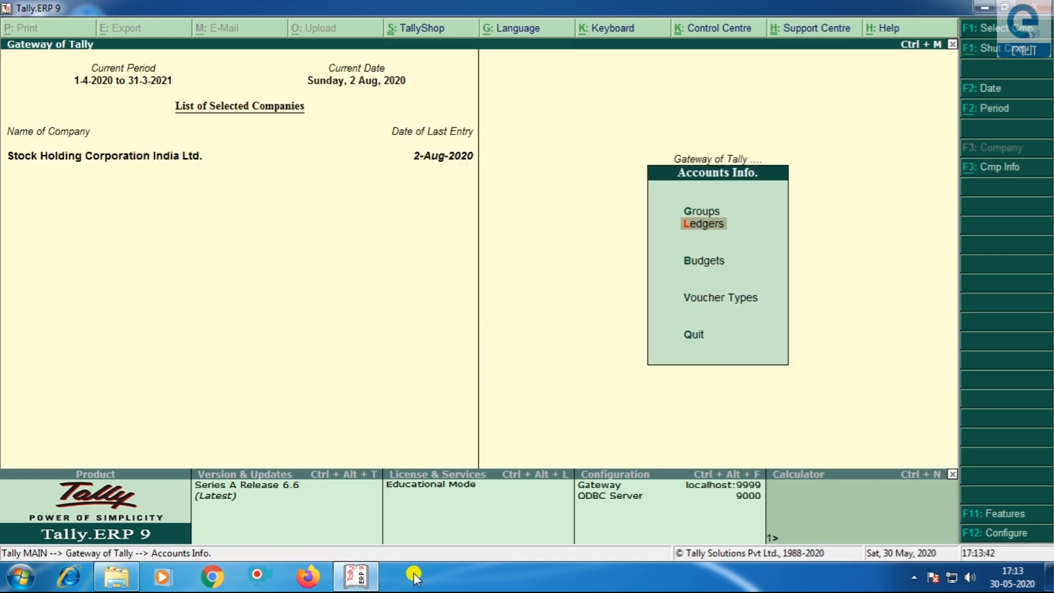
key("Down")
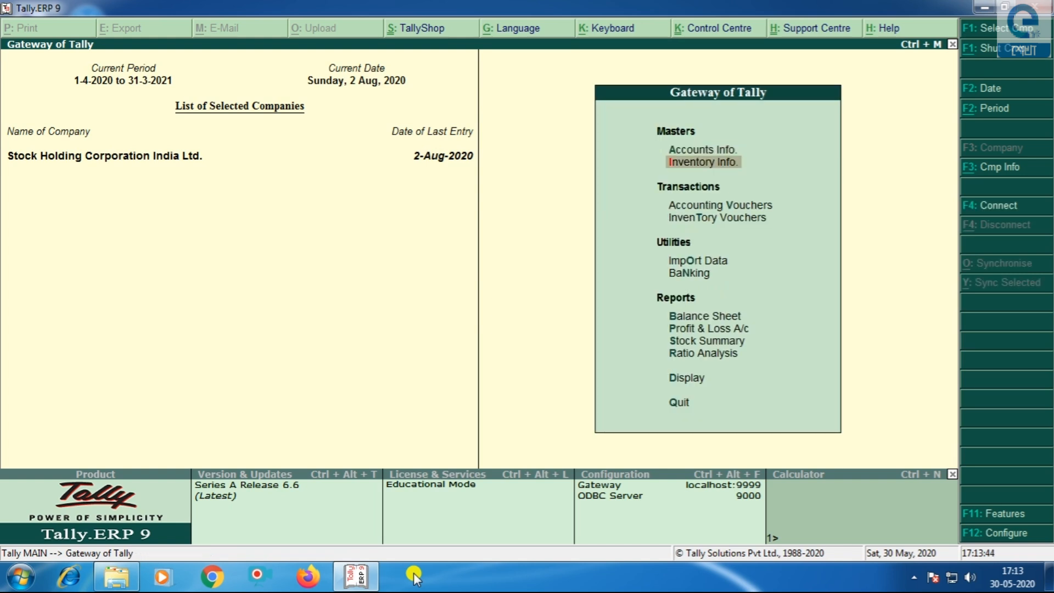
key("Return")
key("Down")
key("Return")
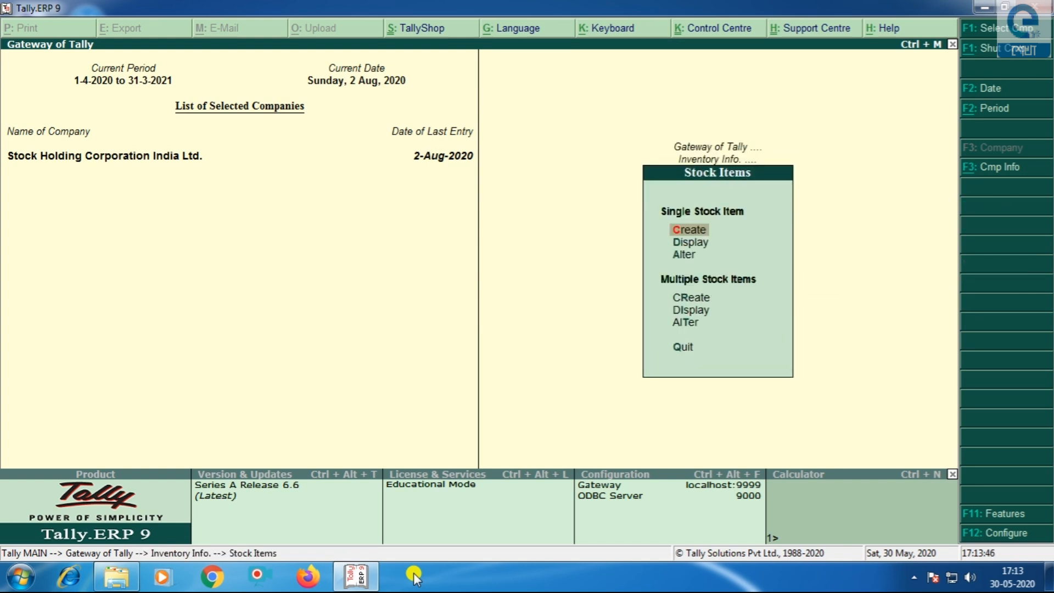
key("Down")
key("Down")
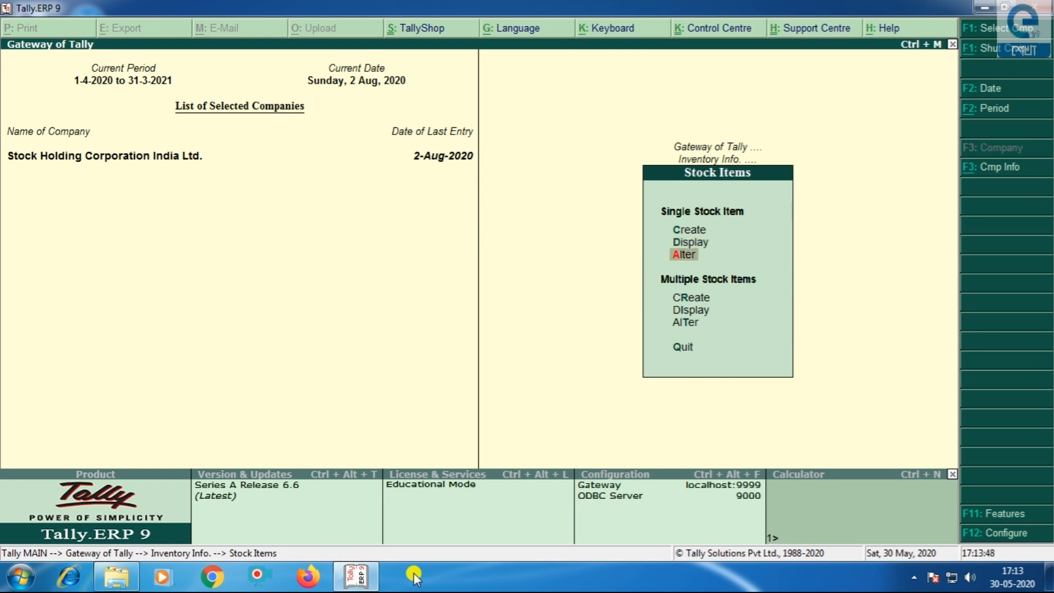
key("Return")
key("Down")
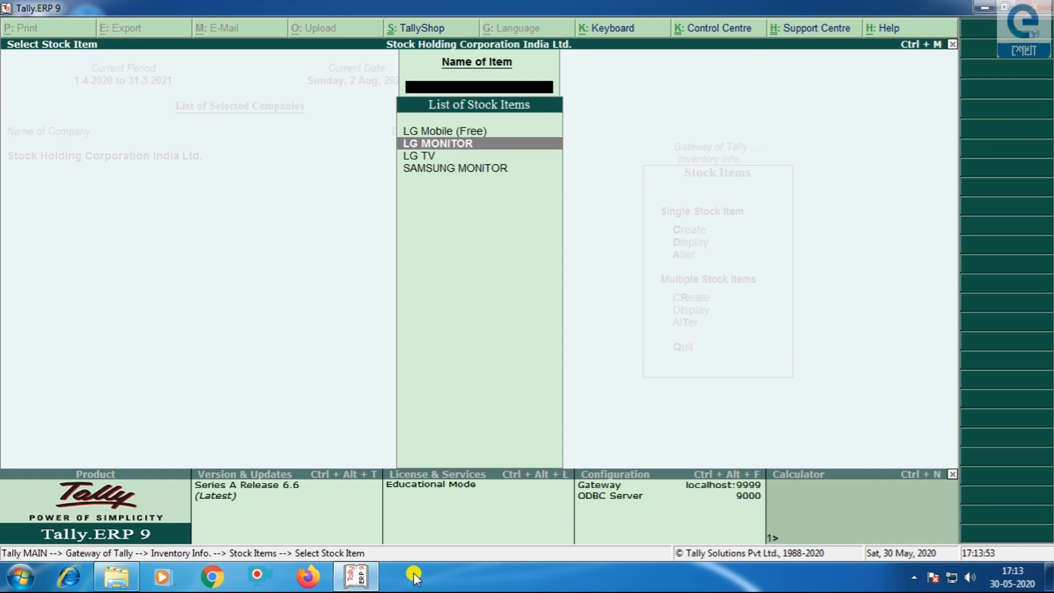
- Enable GST details for LG MONITOR, keeping On Value as the calculation type
key("Return")
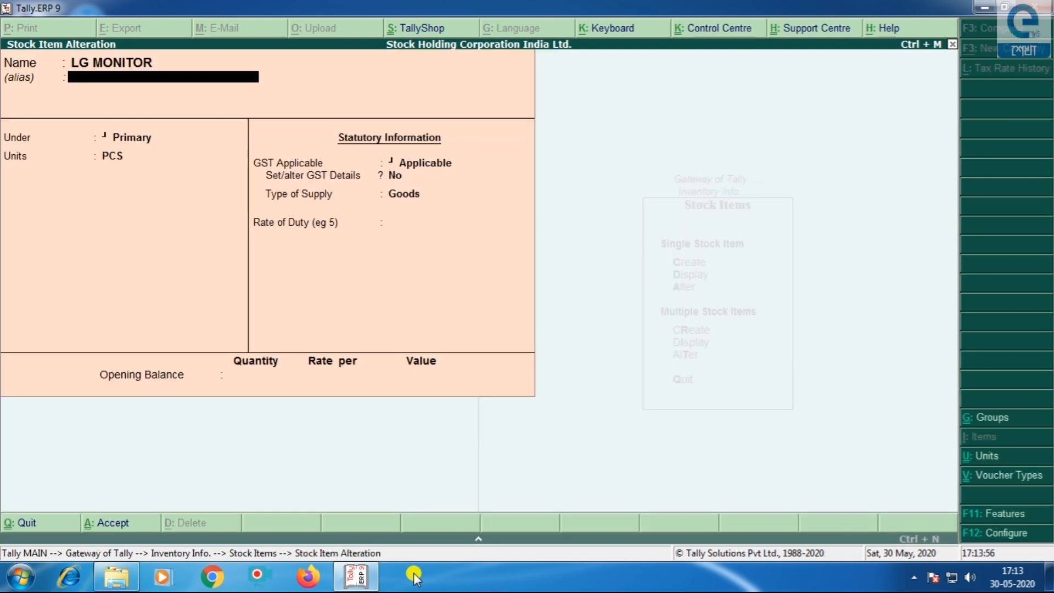
key("Return")
key("Return")
key("Return")
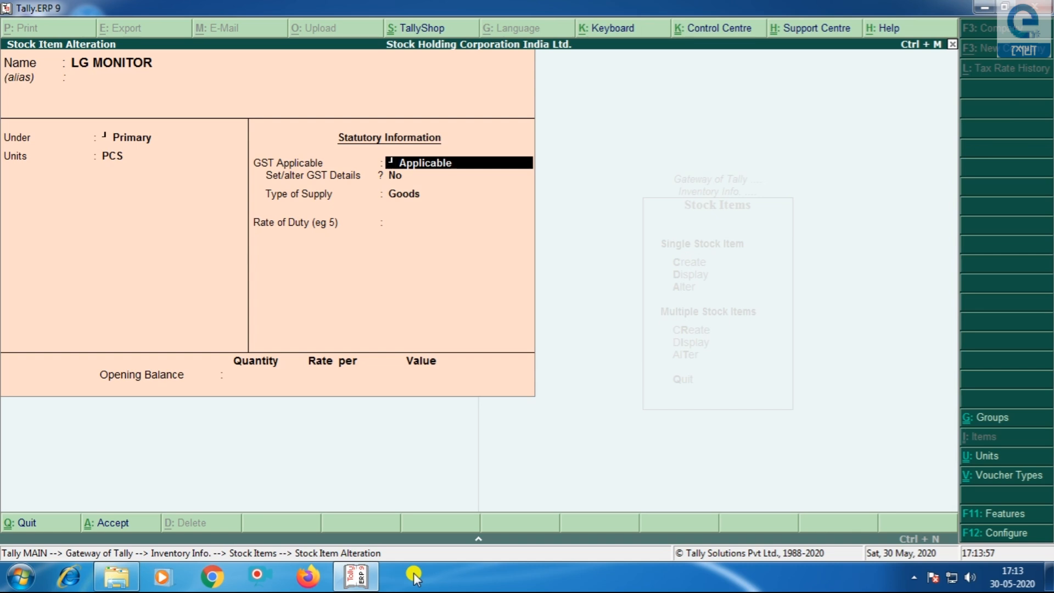
key("Return")
key("y")
key("Return")
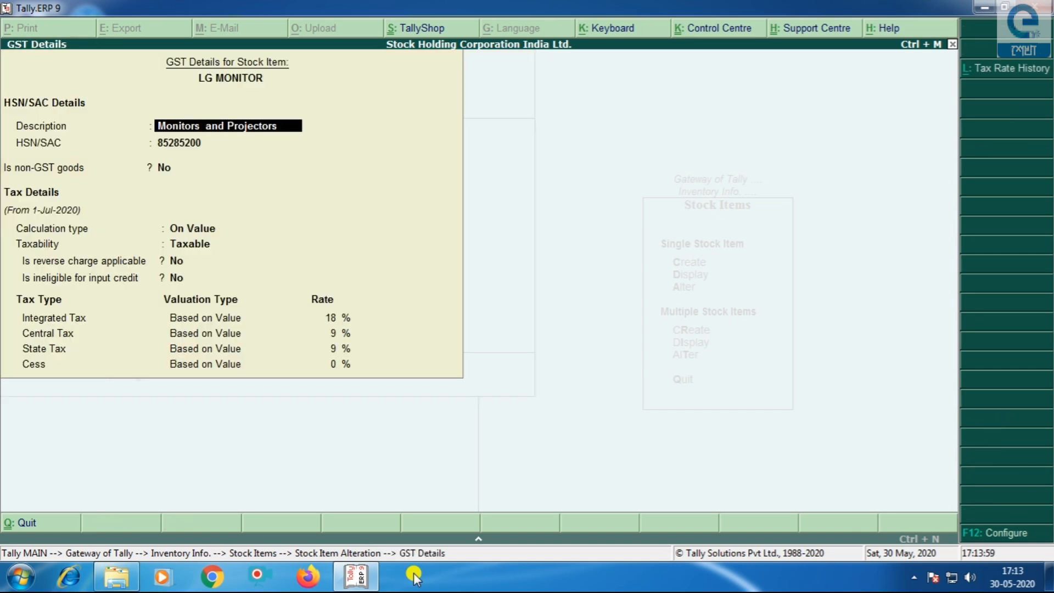
key("Return")
key("Return")
key("Return")
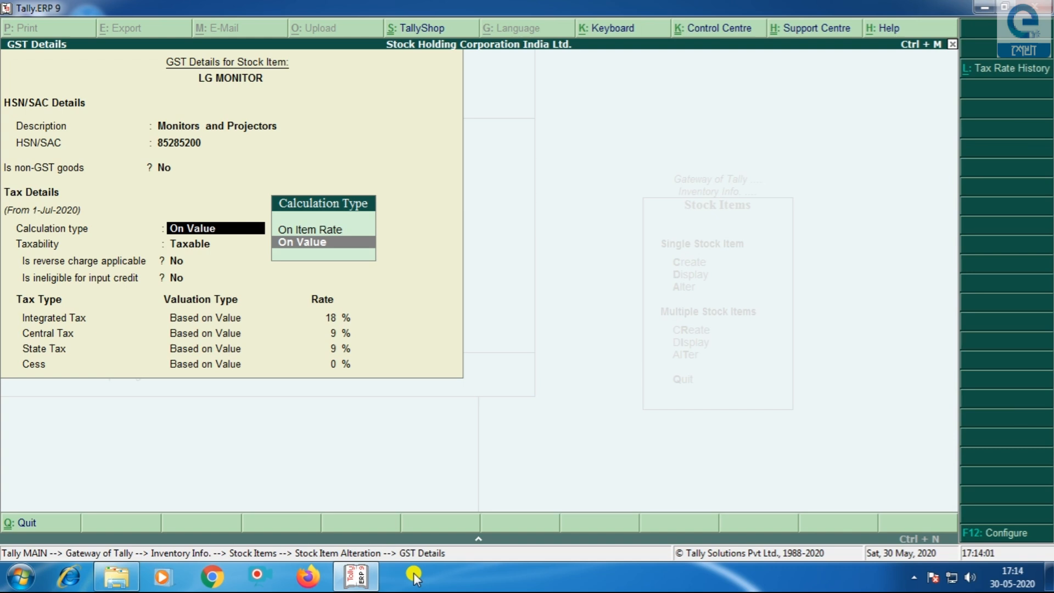
key("Return")
key("Return")
key("Return")
key("Return")
key("Return")
key("Return")
key("Return")
key("Return")
key("Return")
key("Return")
key("Return")
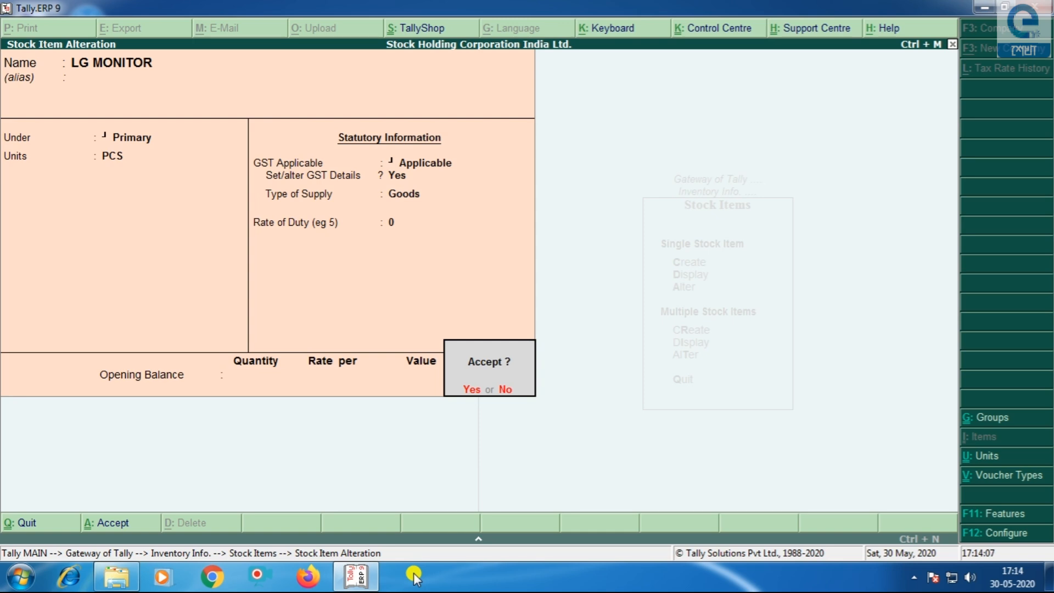
- Enter LG MONITOR's opening balance of 100 PCS at a rate of 5000
type("n")
type("100")
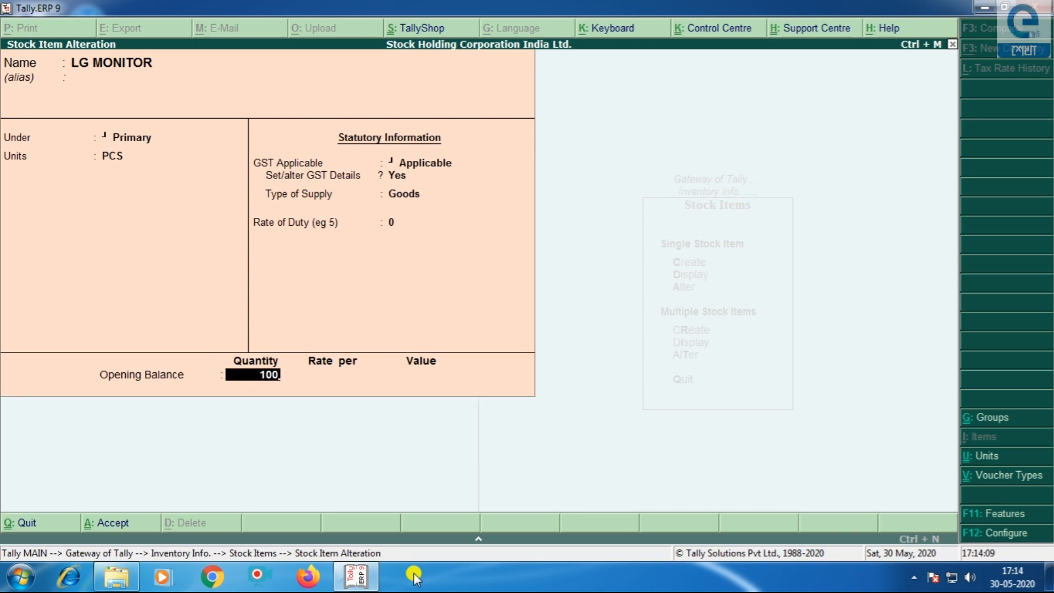
key("Return")
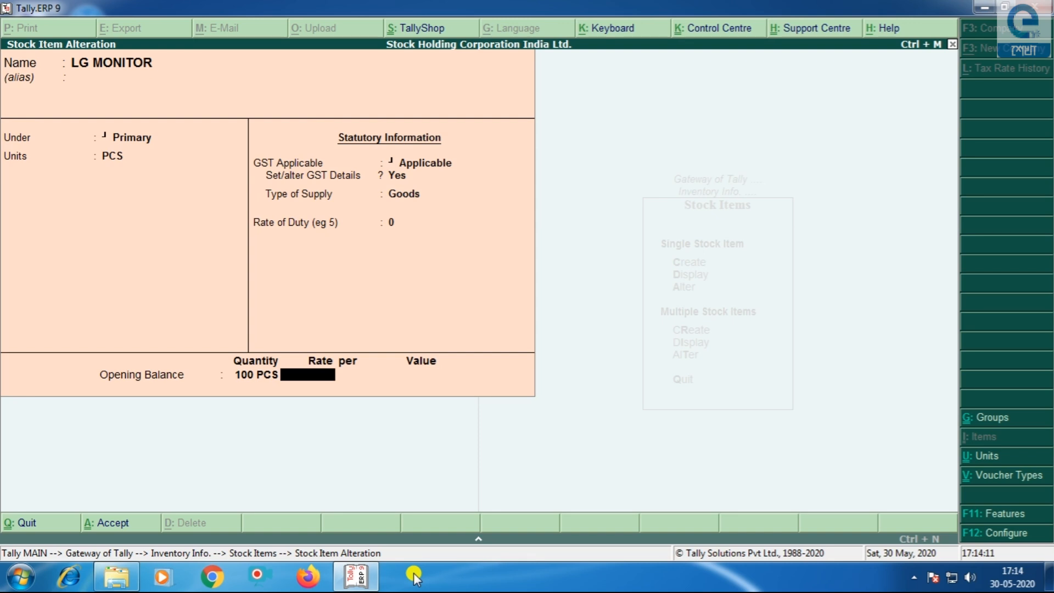
type("5000")
key("Return")
key("Return")
key("Return")
key("Return")
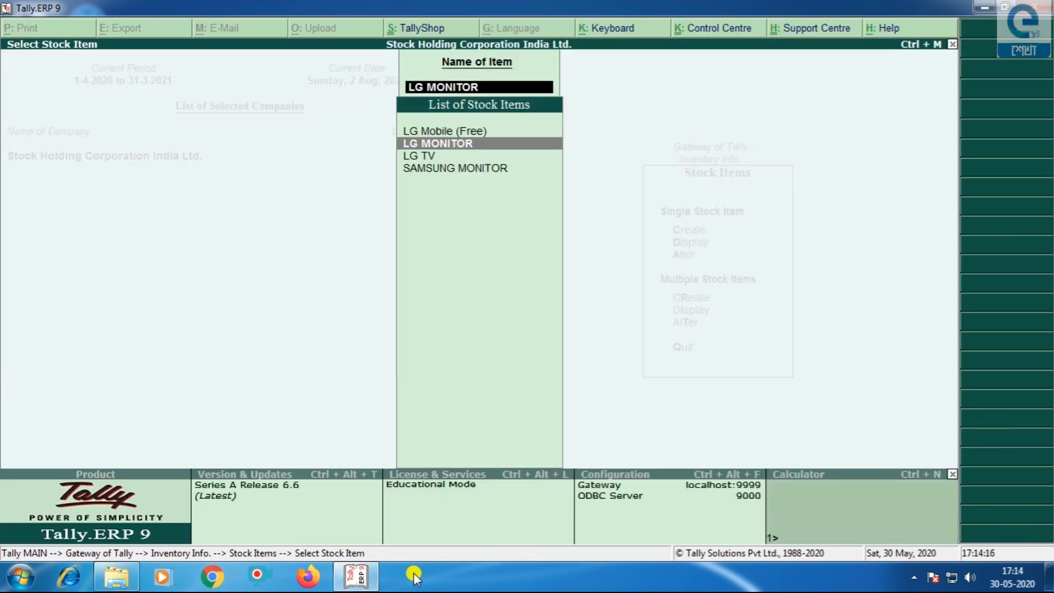
- Enable GST details for SAMSUNG MONITOR, leaving the tax rates unchanged
key("Down")
key("Down")
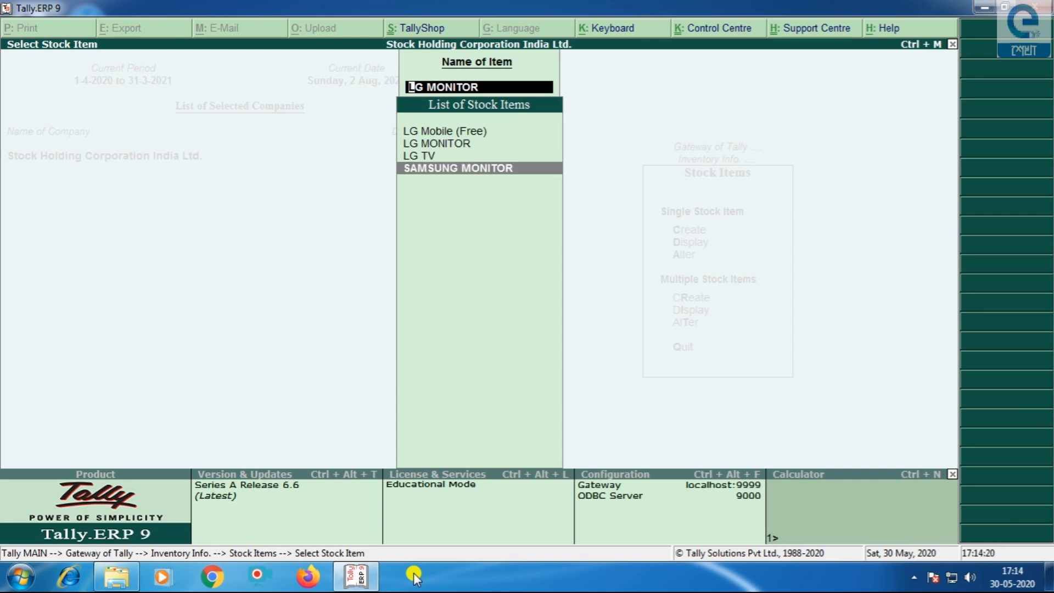
key("Return")
key("Return")
key("Return")
key("Return")
key("Return")
key("Return")
key("y")
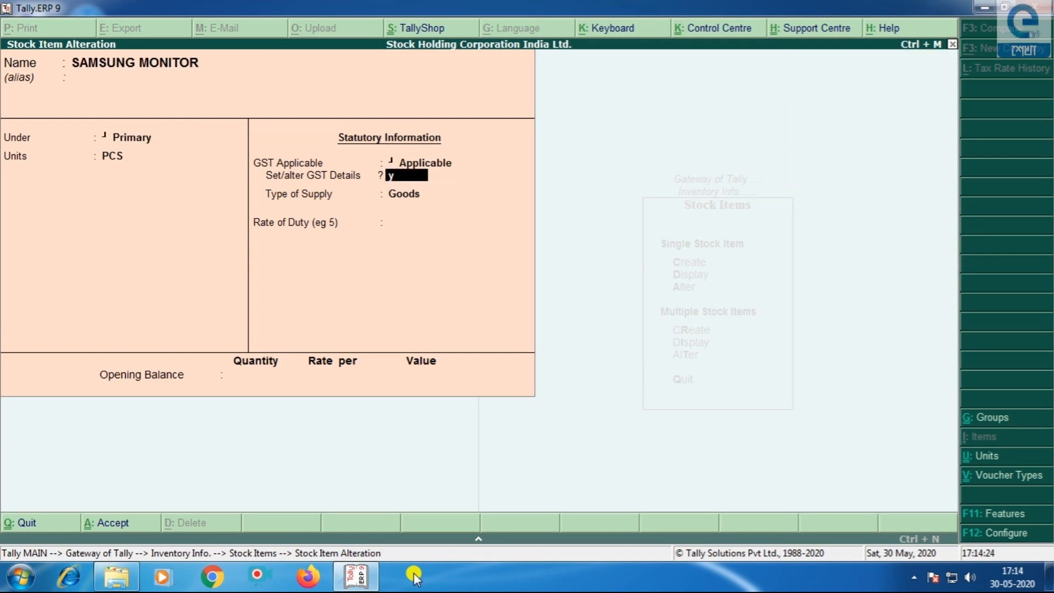
key("Return")
key("Return")
key("Return")
key("Return")
key("Return")
key("Return")
key("Return")
key("Return")
key("Return")
key("Return")
key("Return")
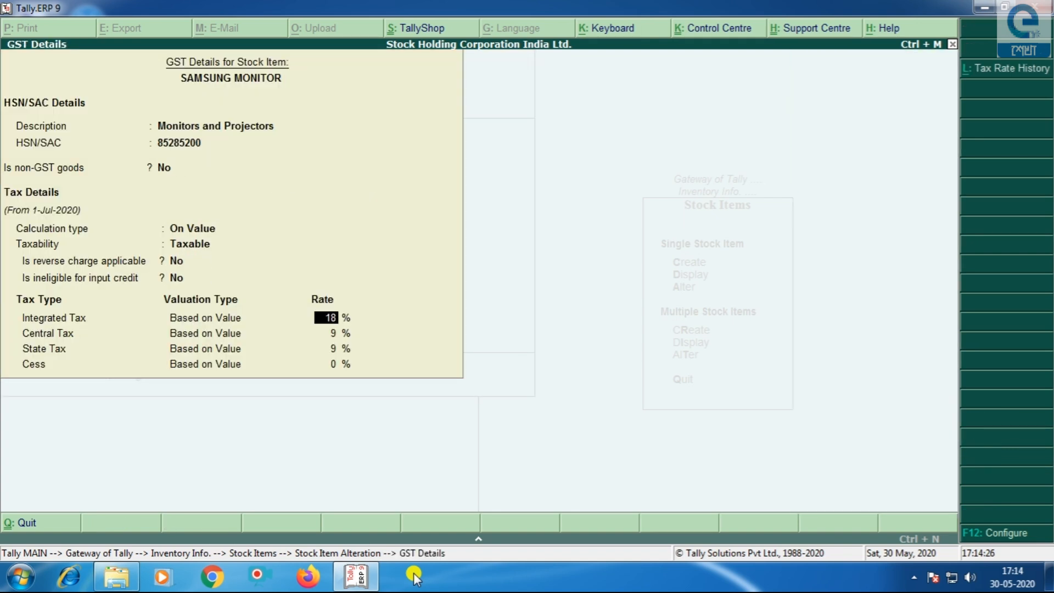
key("Return")
- Give SAMSUNG MONITOR an opening balance of 100 PCS at 5500, then leave the stock list
key("Return")
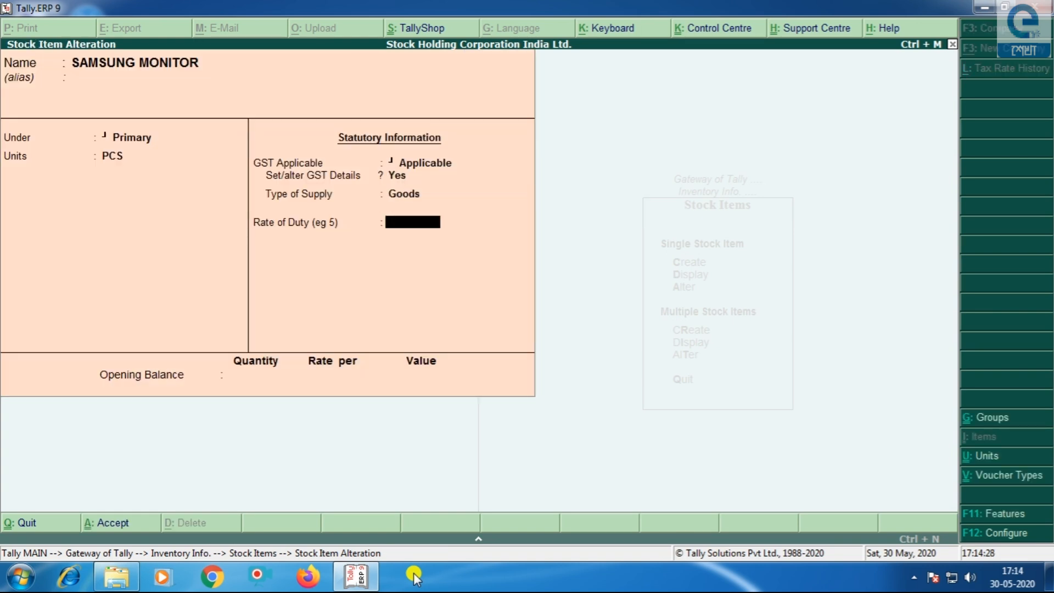
key("Return")
type("100")
key("Return")
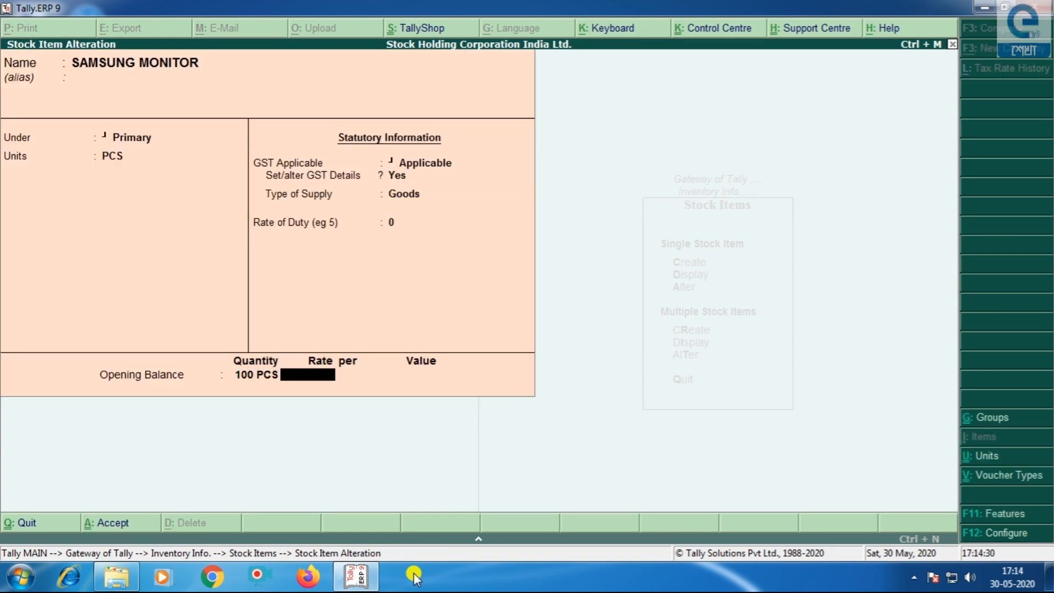
type("5500")
key("Return")
key("Return")
key("Return")
key("Return")
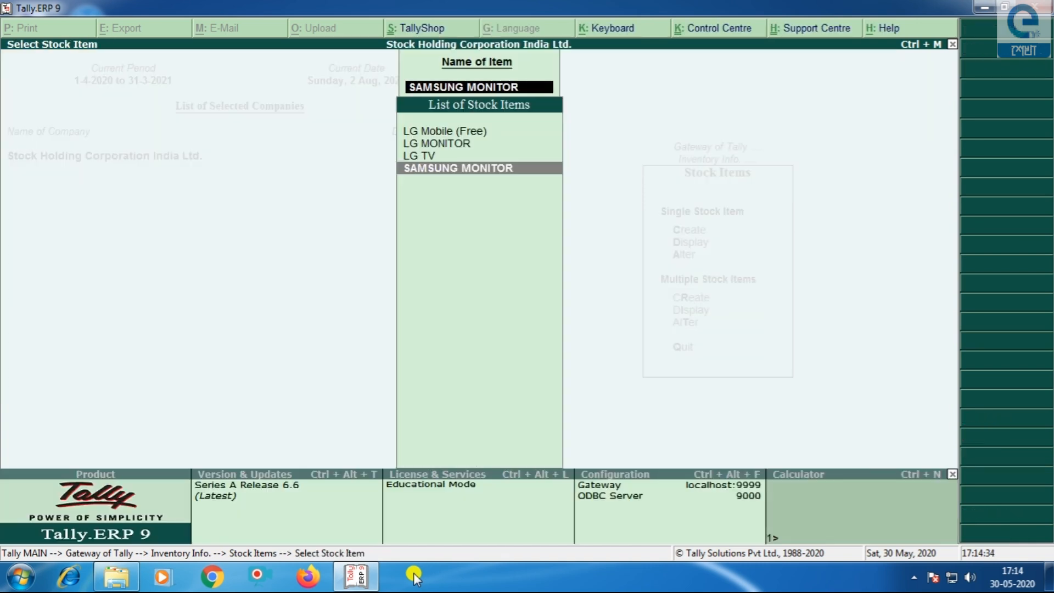
key("Escape")
key("Escape")
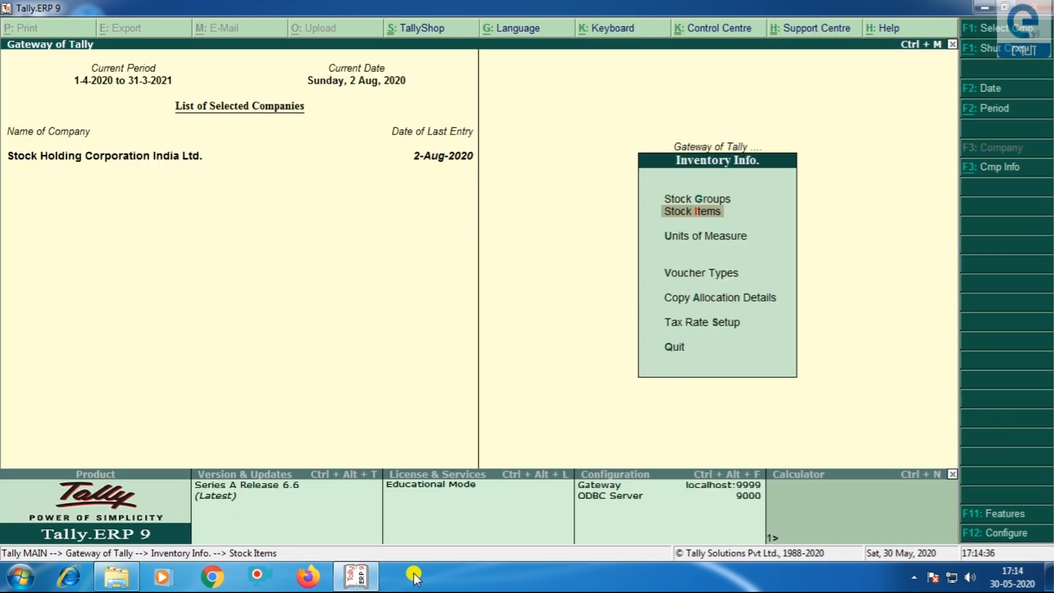
- Go back to Gateway of Tally and start a new Sales voucher, No. 7
key("Escape")
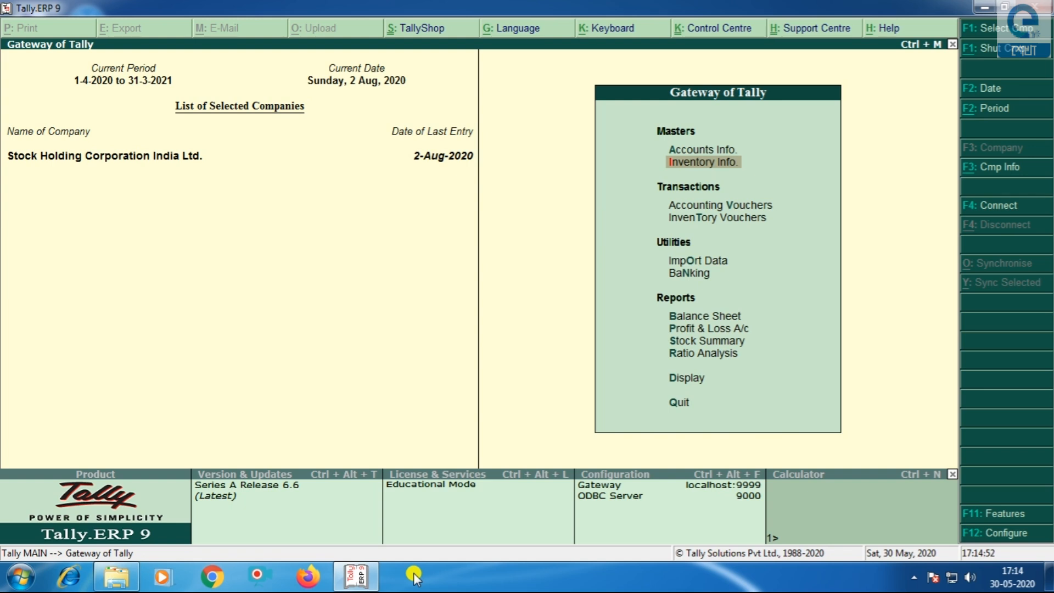
key("Down")
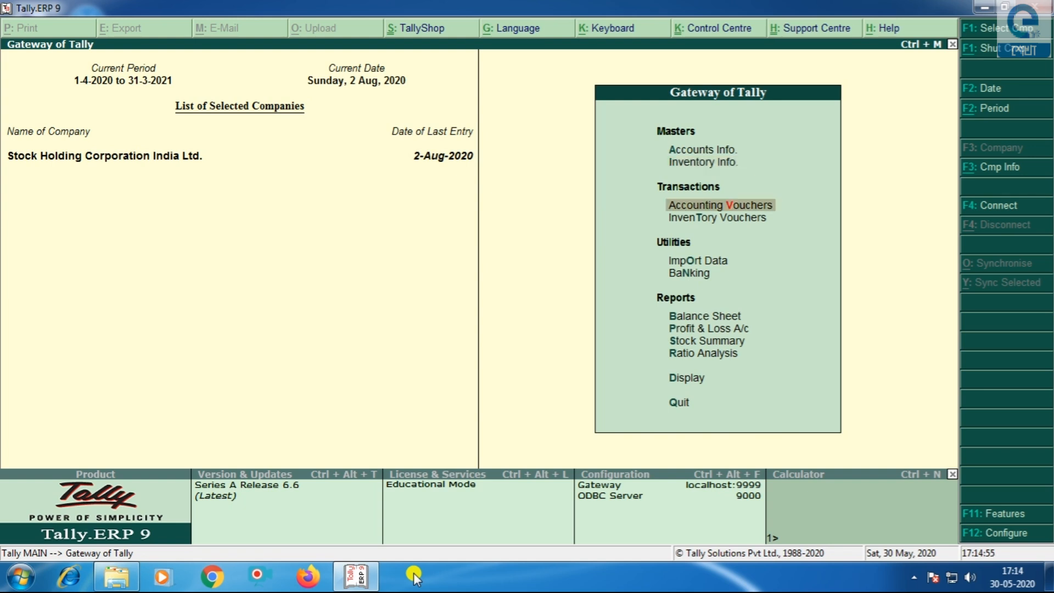
key("Return")
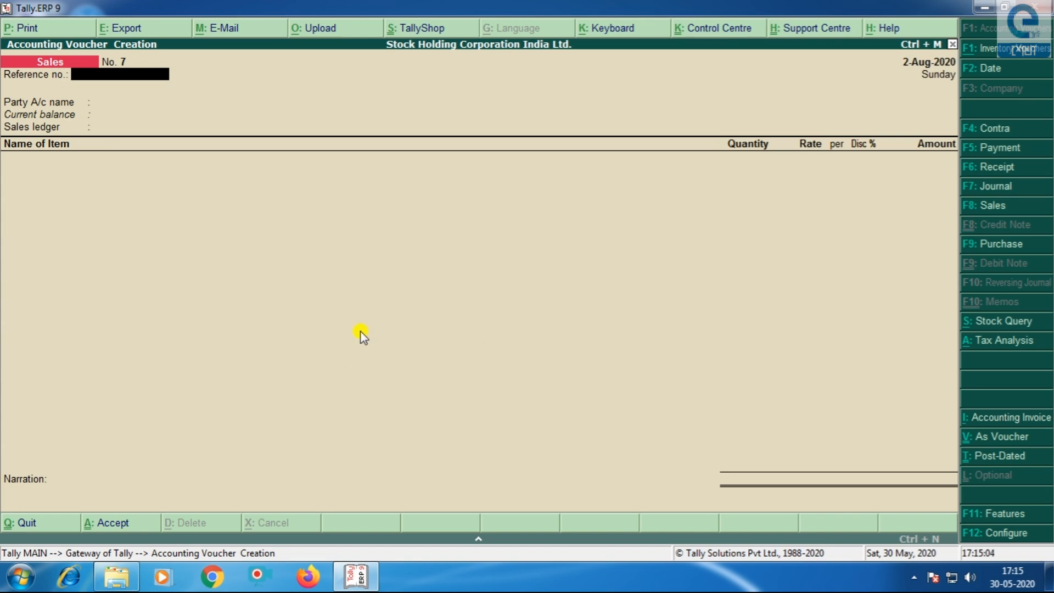
- Switch the voucher type to Point of Sale, numbered POS/001/20-21
key("F8")
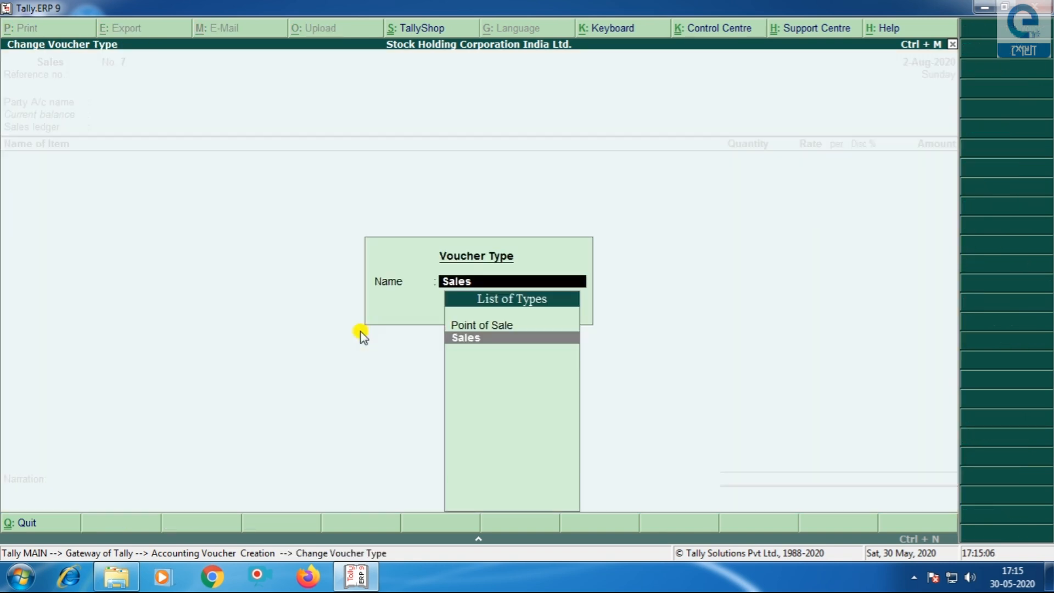
left_click(488, 327)
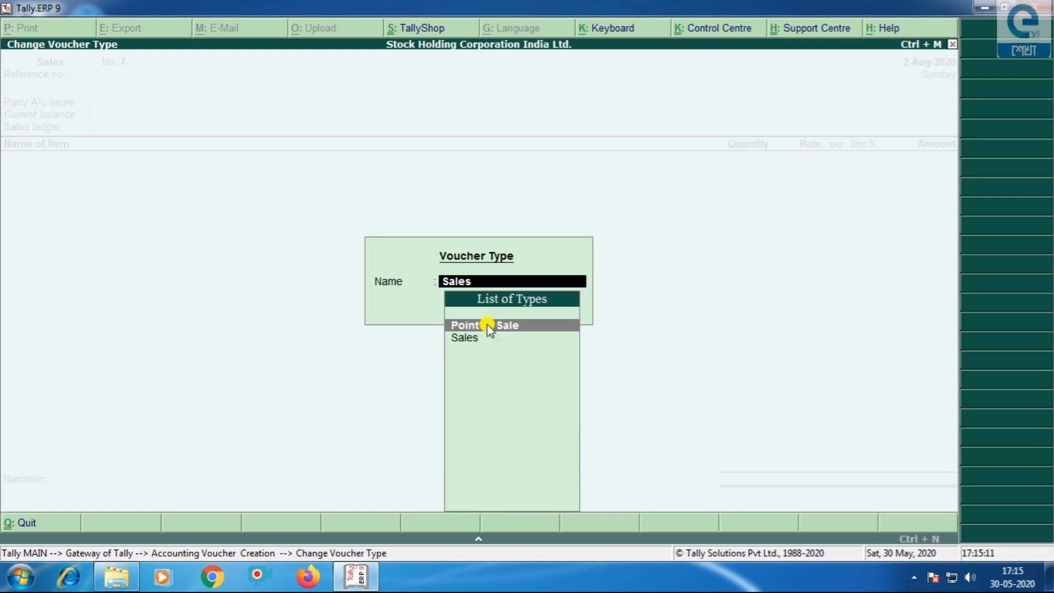
left_click(488, 327)
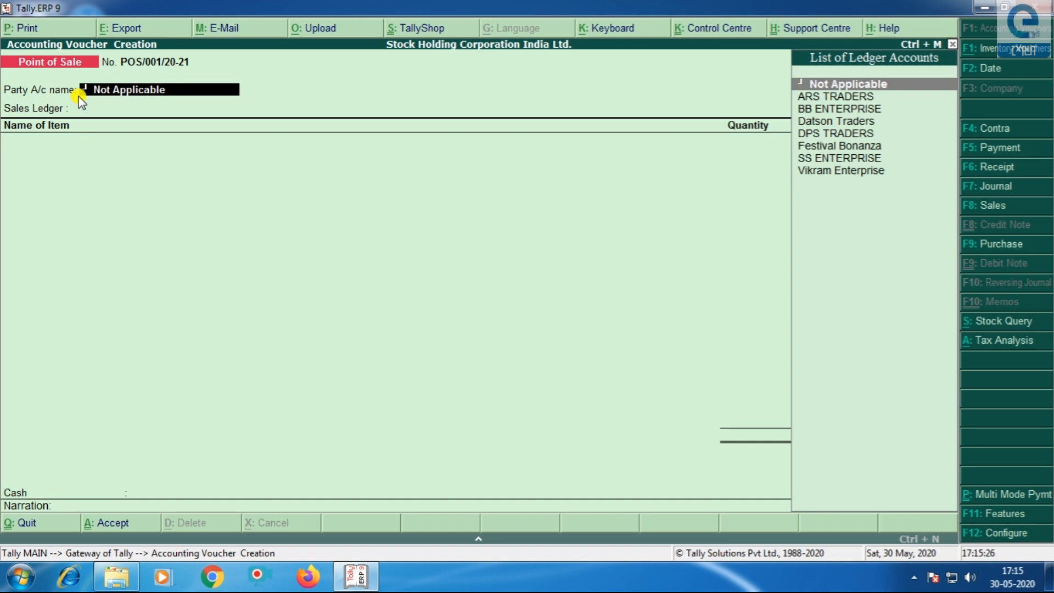
- Set ARS TRADERS as the party, accept buyer details, and use the SALES ledger
left_click(806, 99)
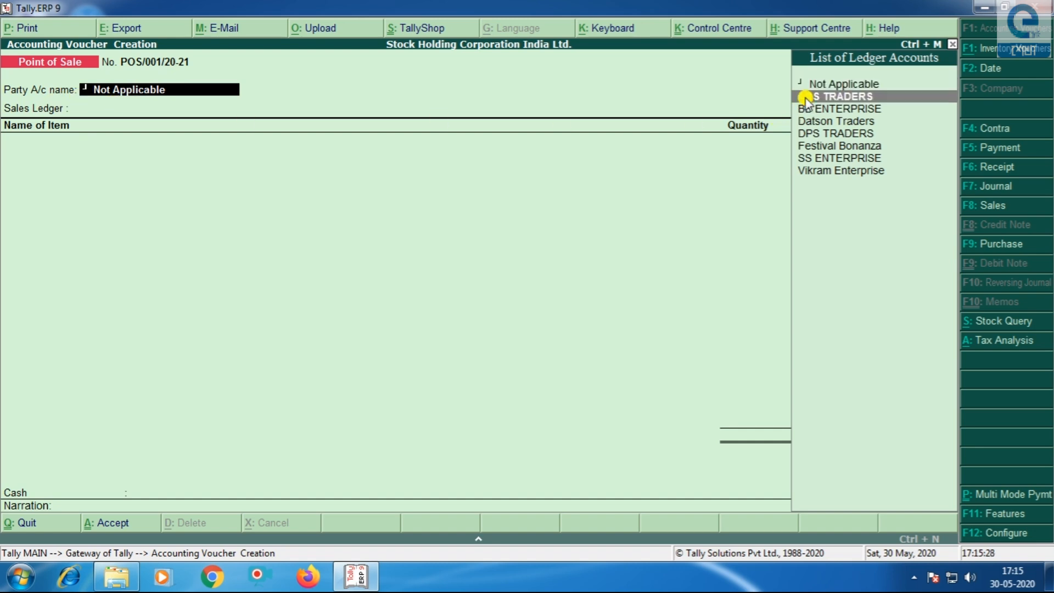
left_click(806, 98)
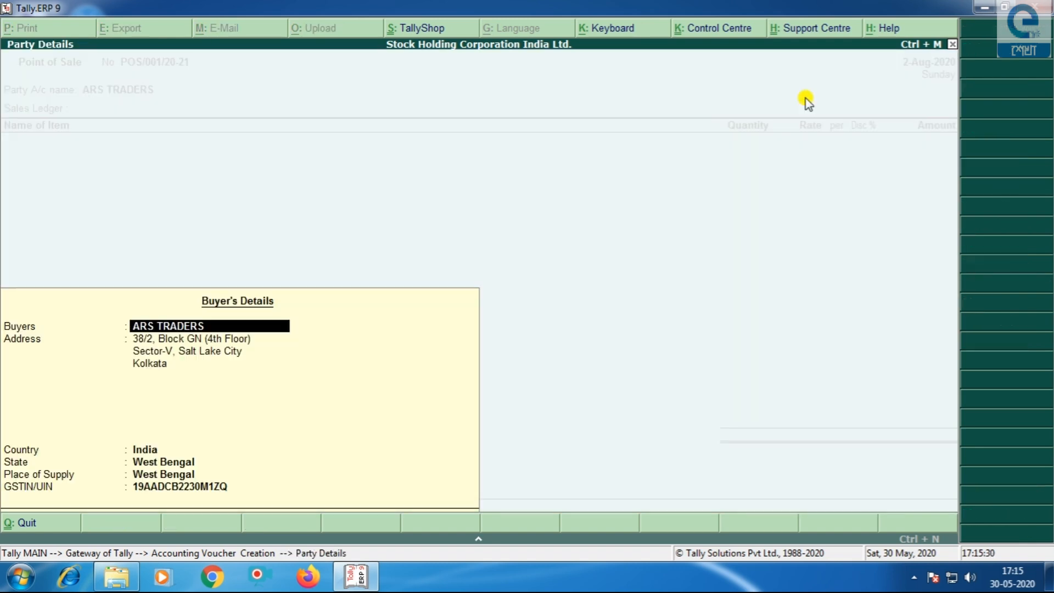
key("Return")
key("Return")
key("Return")
key("Return")
key("Return")
key("Return")
key("Return")
key("Return")
key("Return")
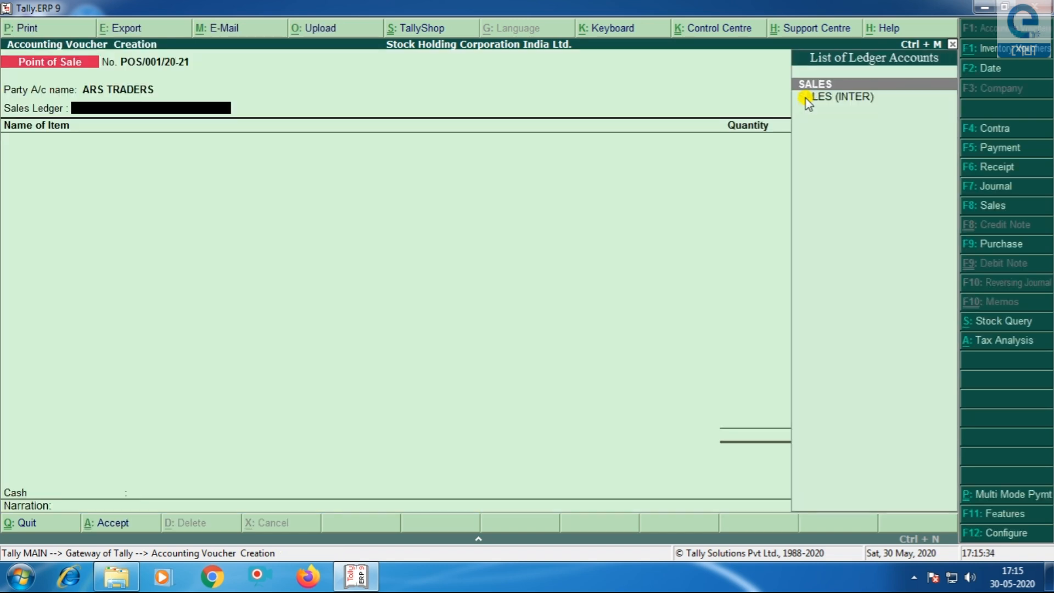
key("Return")
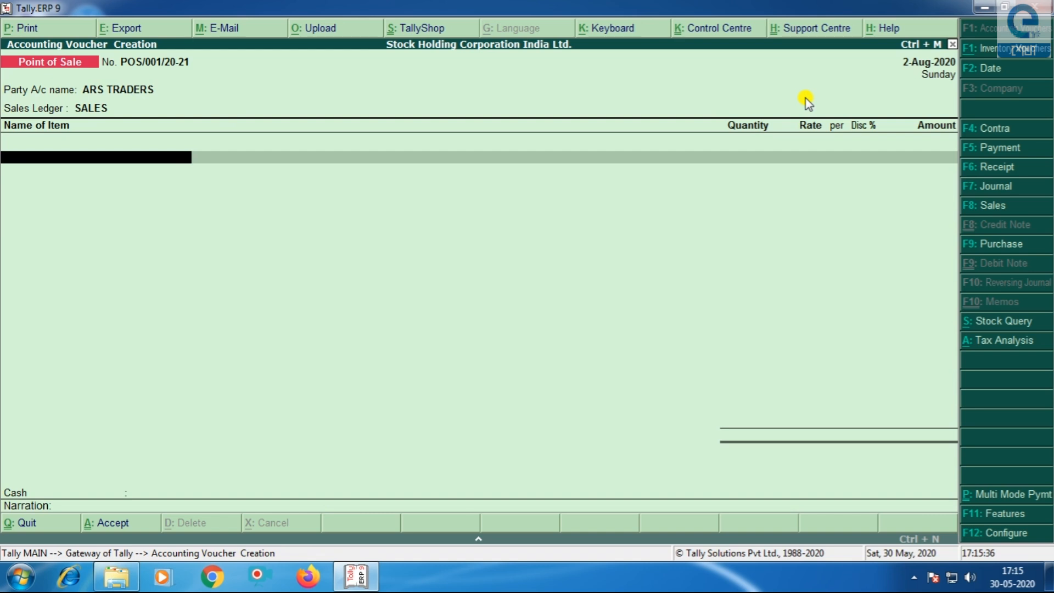
- Add LG MONITOR to the voucher with quantity 5
type("L")
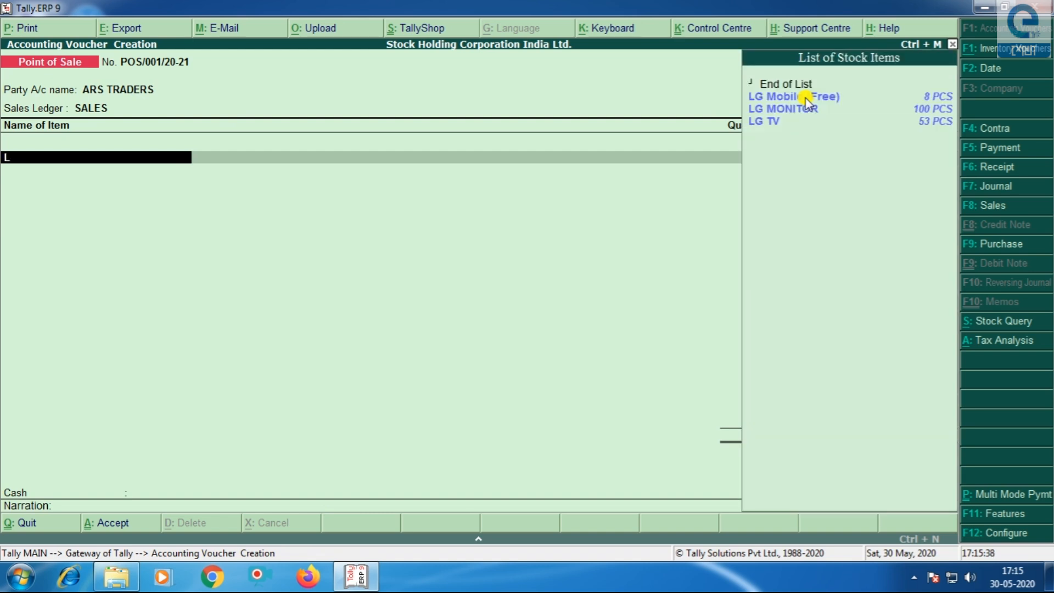
key("Down")
key("Down")
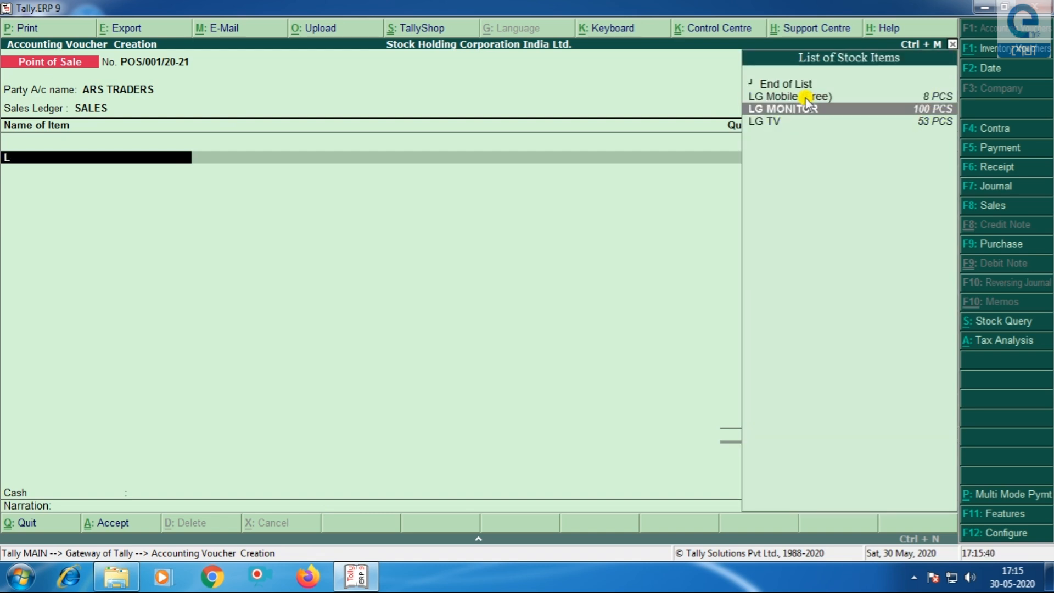
key("Return")
key("BackSpace")
key("BackSpace")
key("BackSpace")
key("BackSpace")
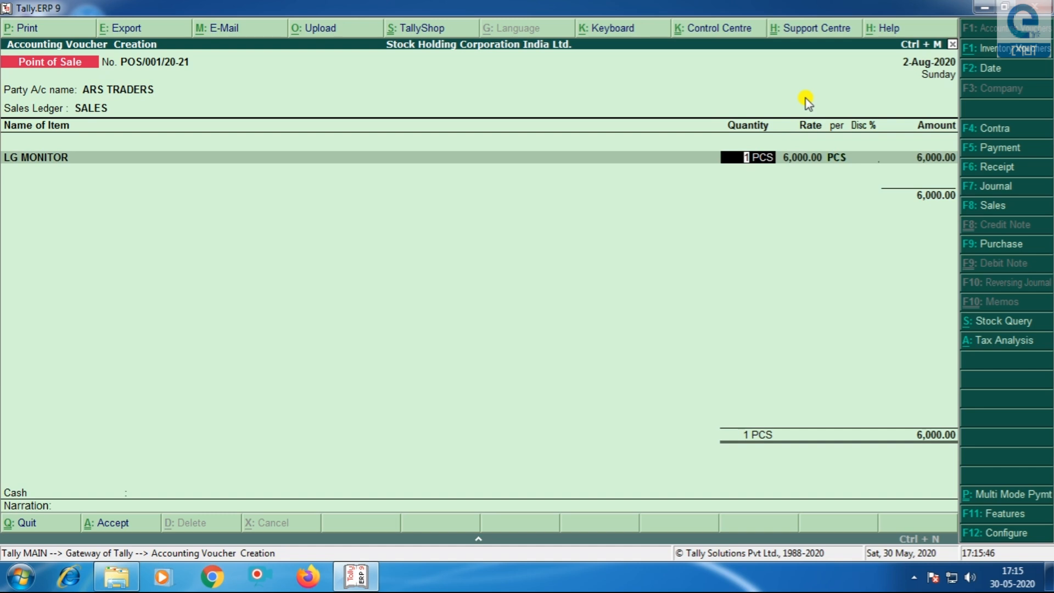
type("5")
key("Return")
- Add SAMSUNG MONITOR with quantity 5, no discount, and close the item list
type("Sa")
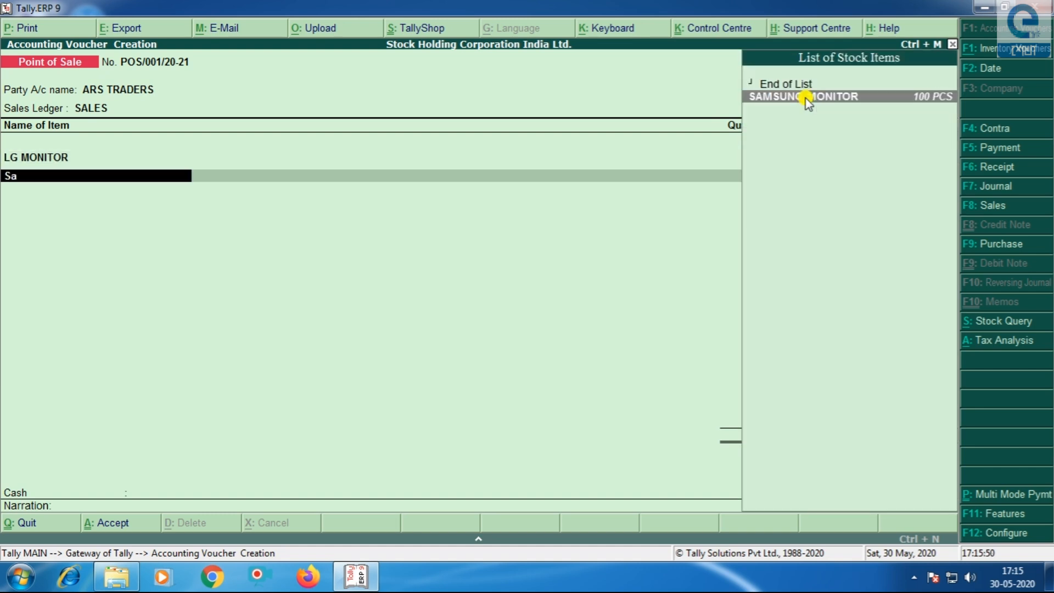
key("Return")
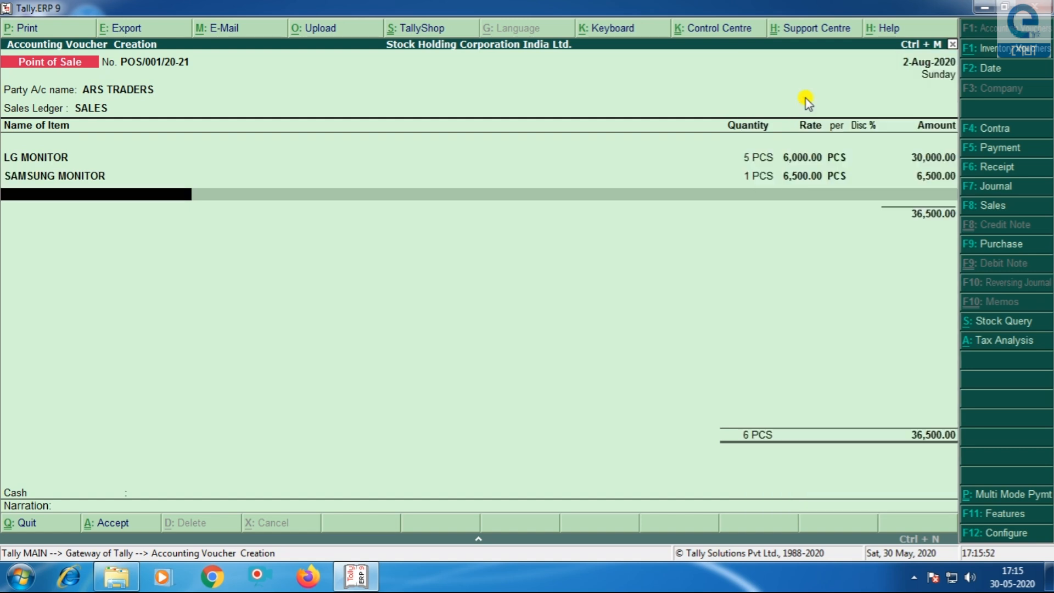
key("BackSpace")
key("BackSpace")
key("BackSpace")
key("BackSpace")
type("5")
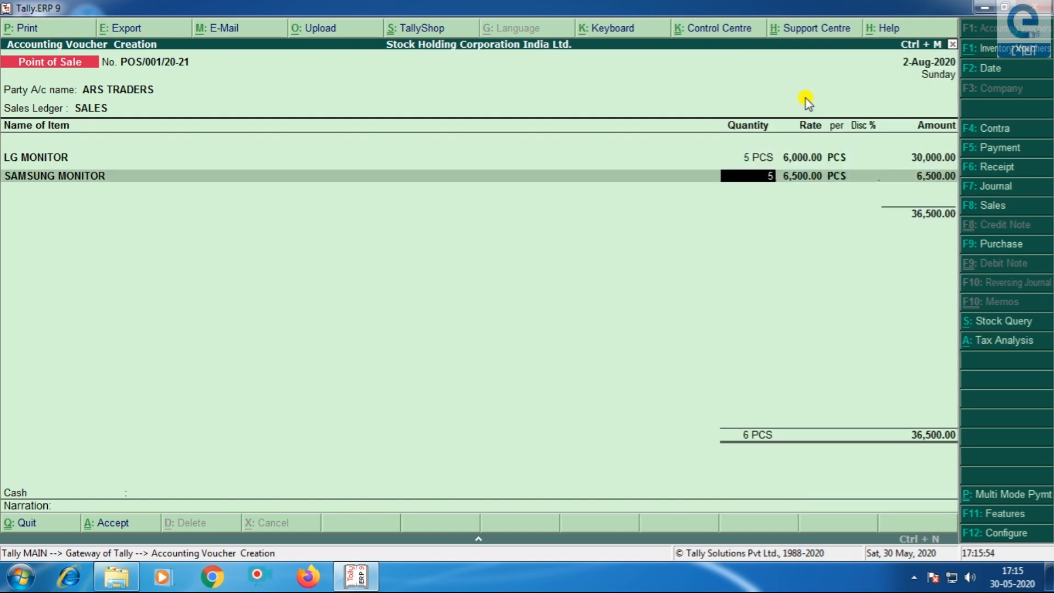
key("Return")
key("Return")
key("Return")
key("Return")
key("Return")
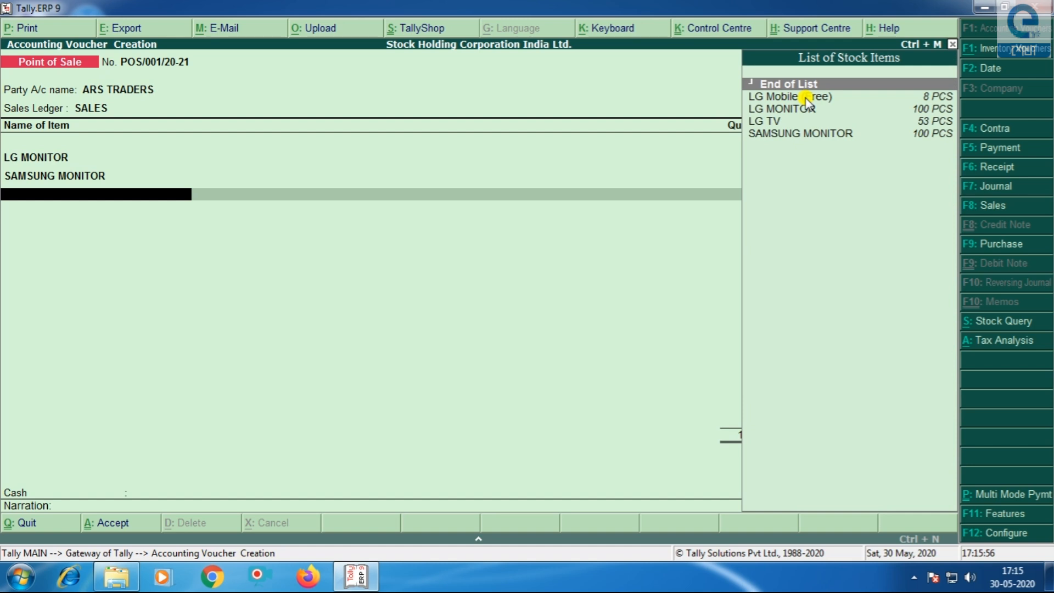
key("BackSpace")
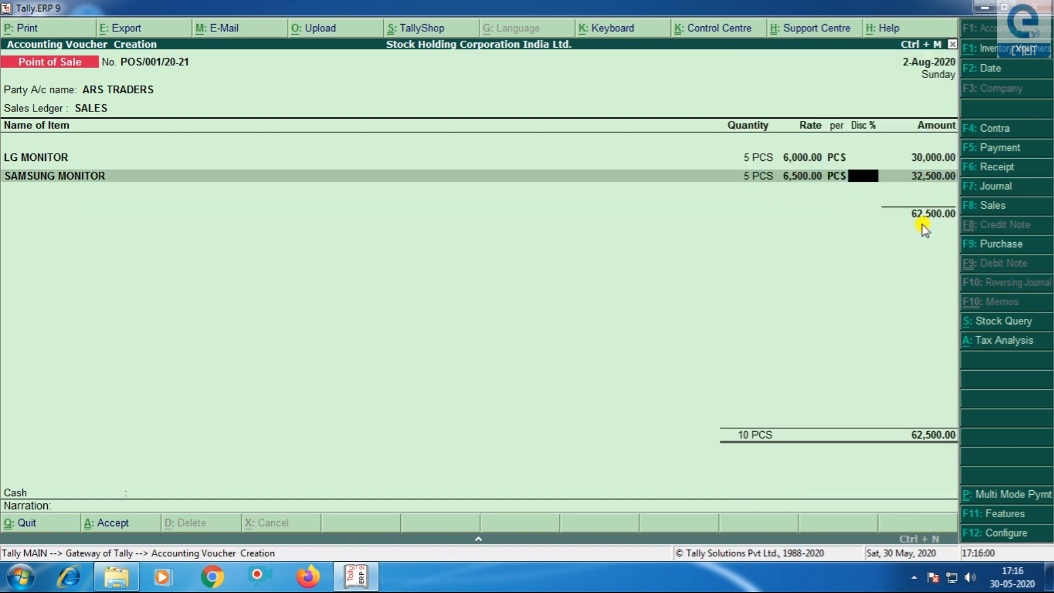
key("Return")
key("Return")
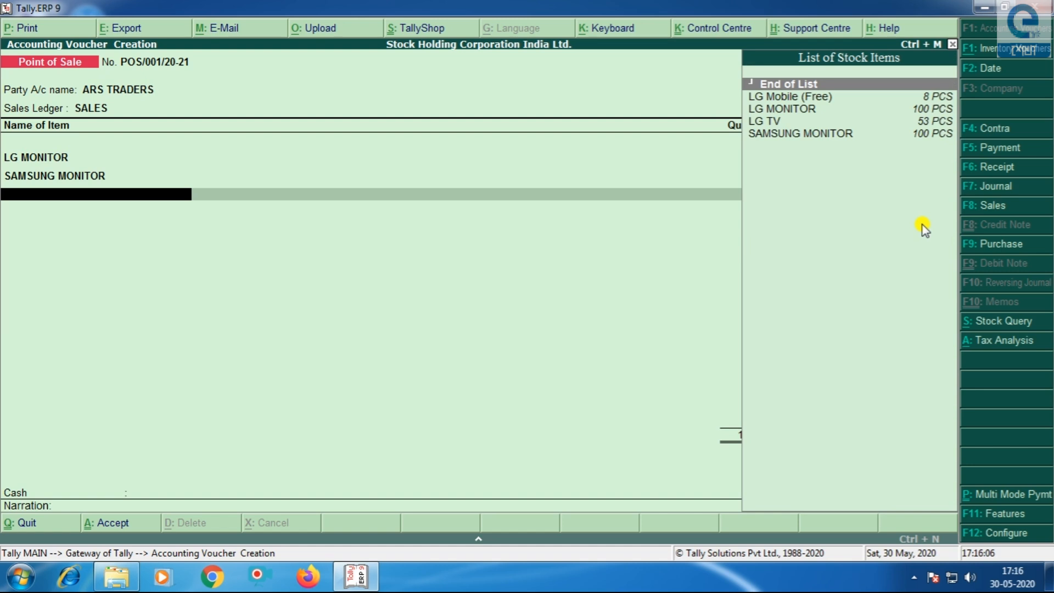
key("Return")
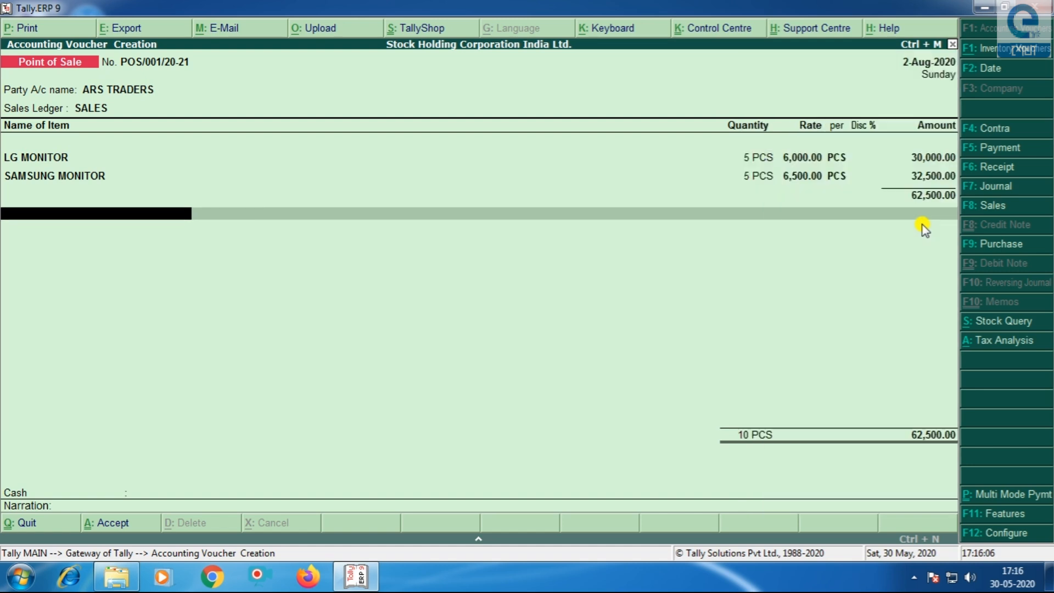
left_click(997, 343)
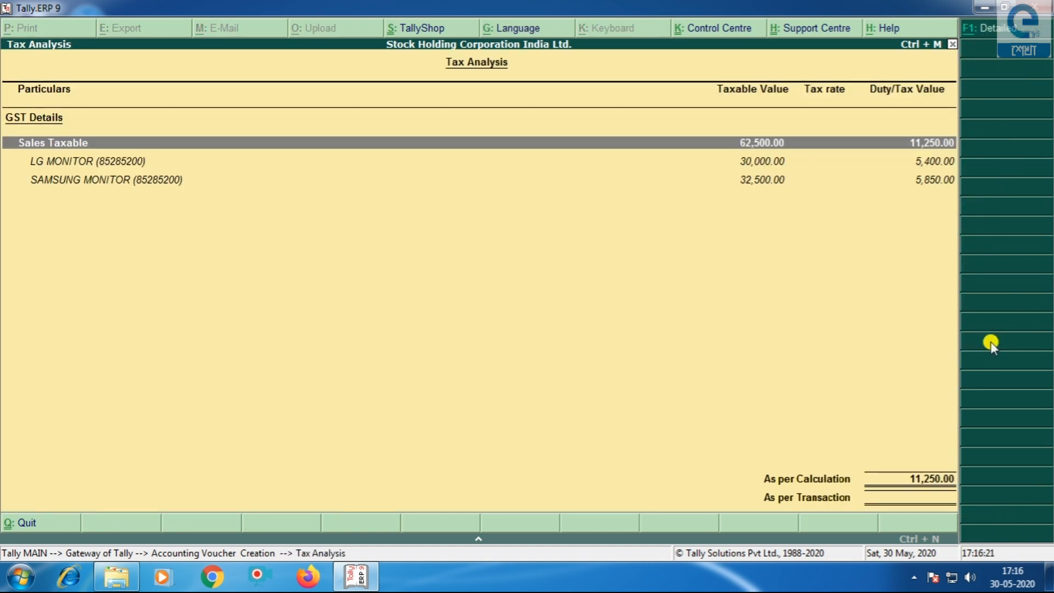
key("alt+F1")
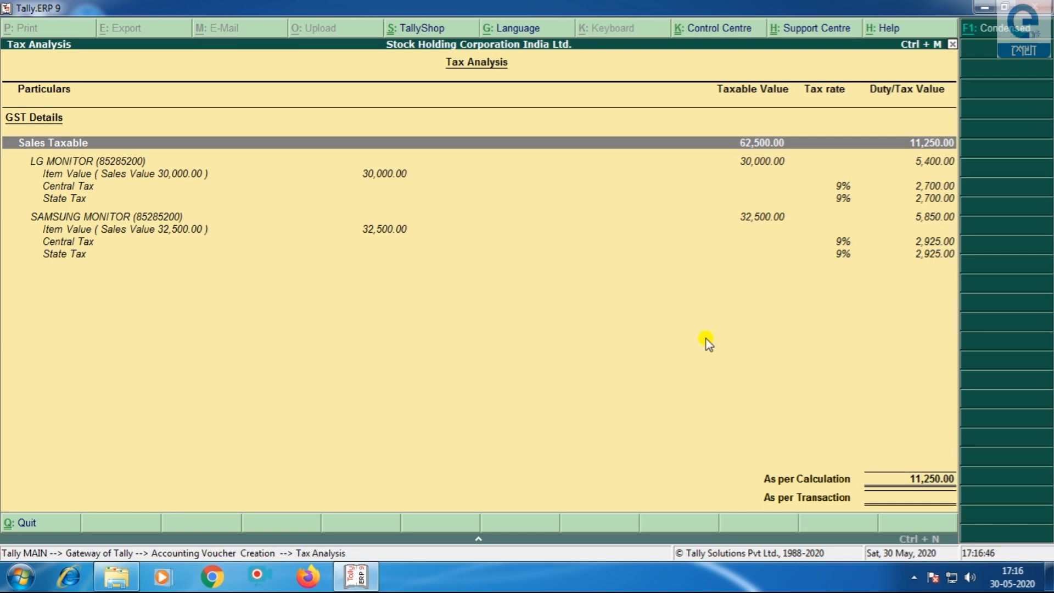
key("Escape")
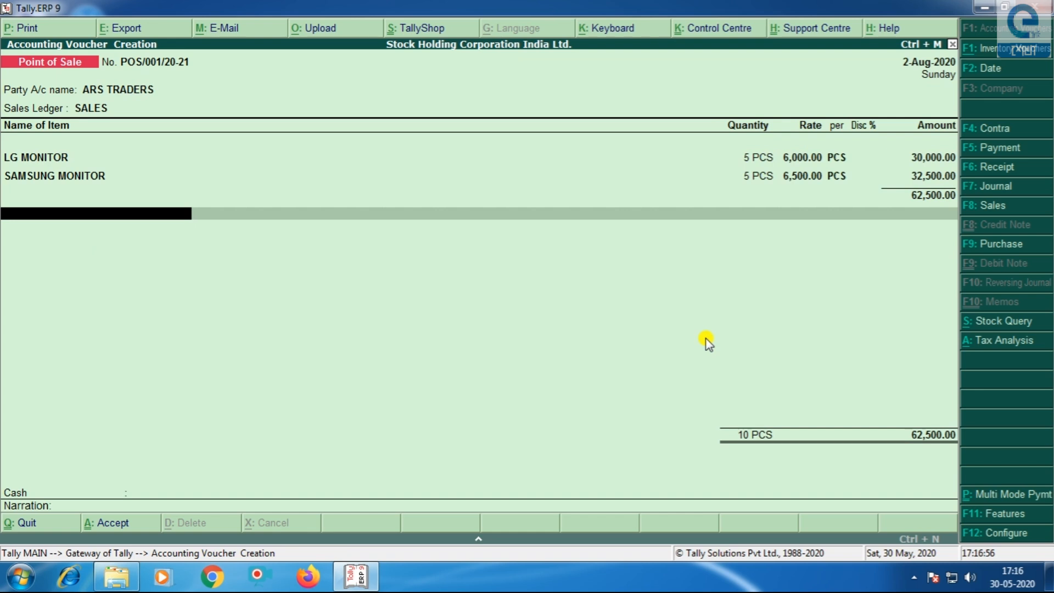
type("D")
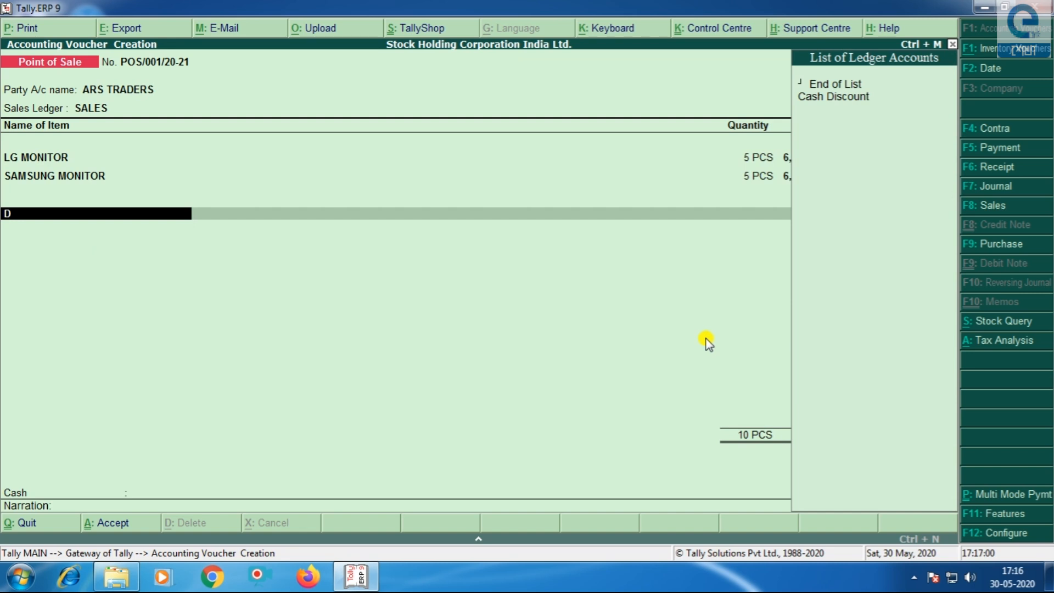
- Add a Cash Discount of (-)500, reducing the total to 62,000.00
key("Down")
key("Down")
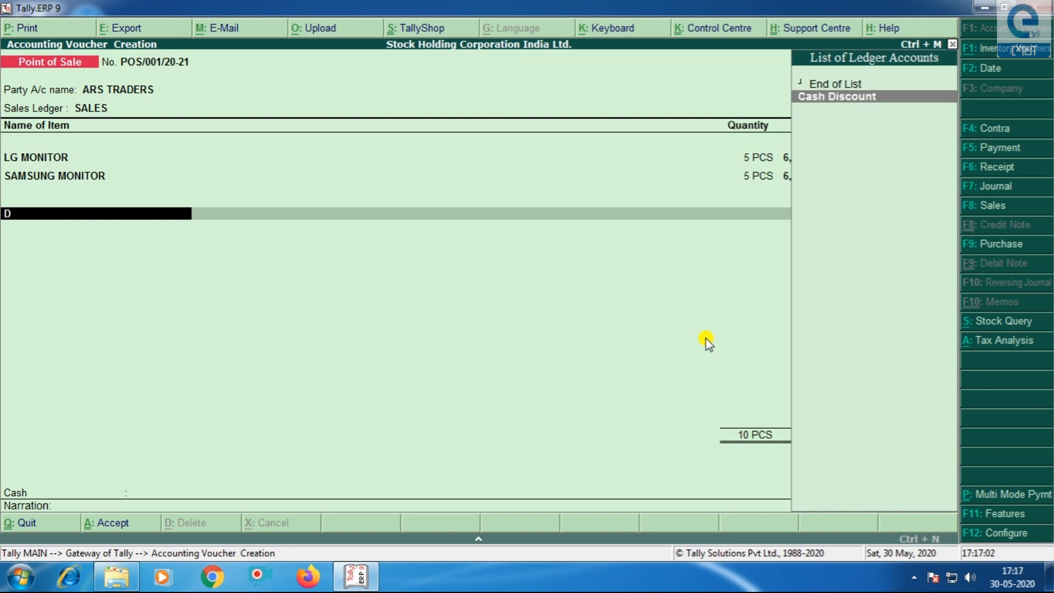
key("Return")
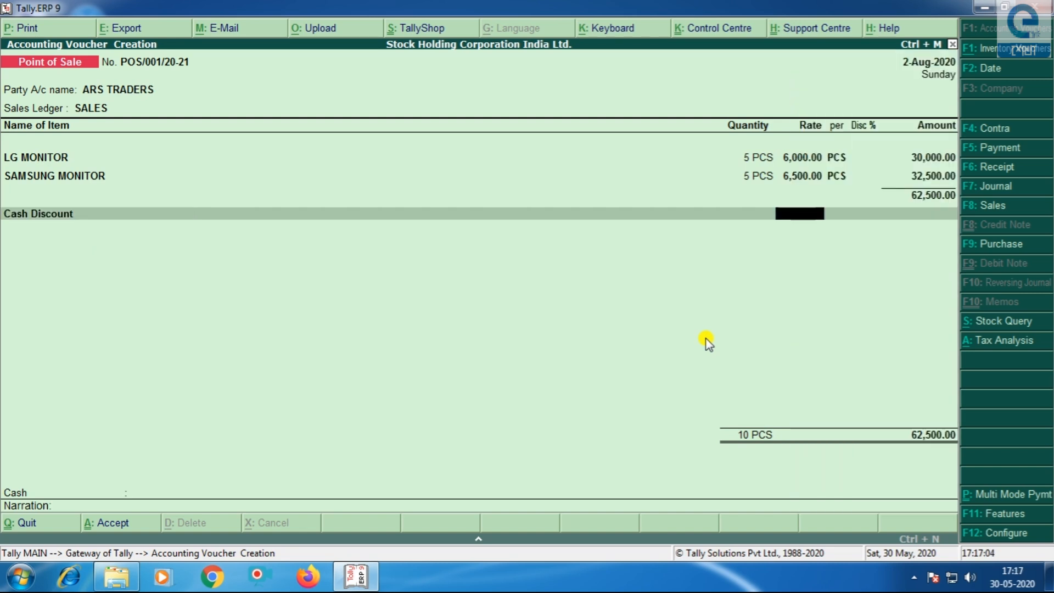
key("Return")
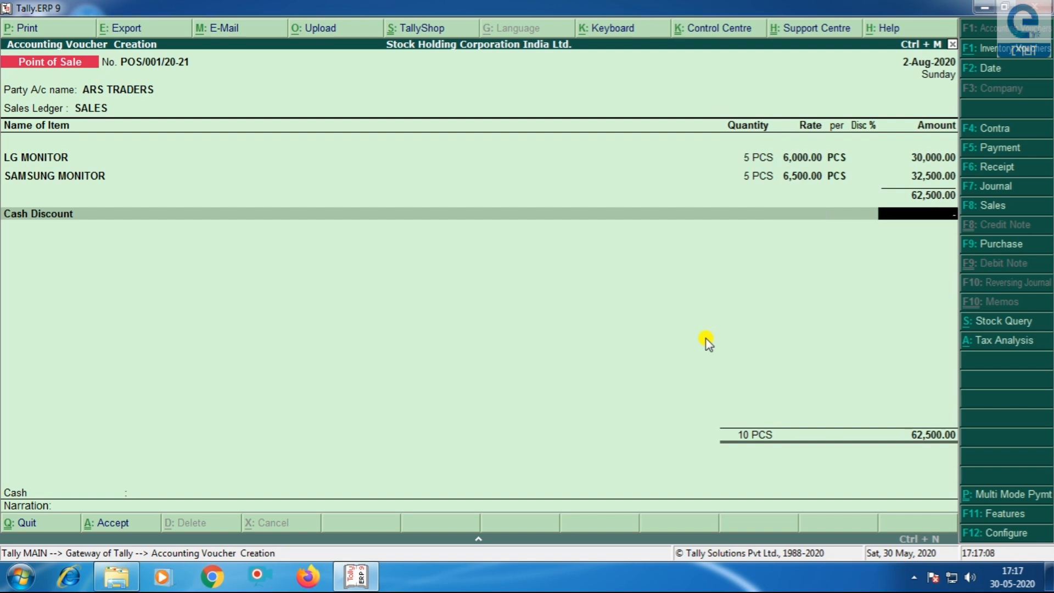
type("-500")
key("Return")
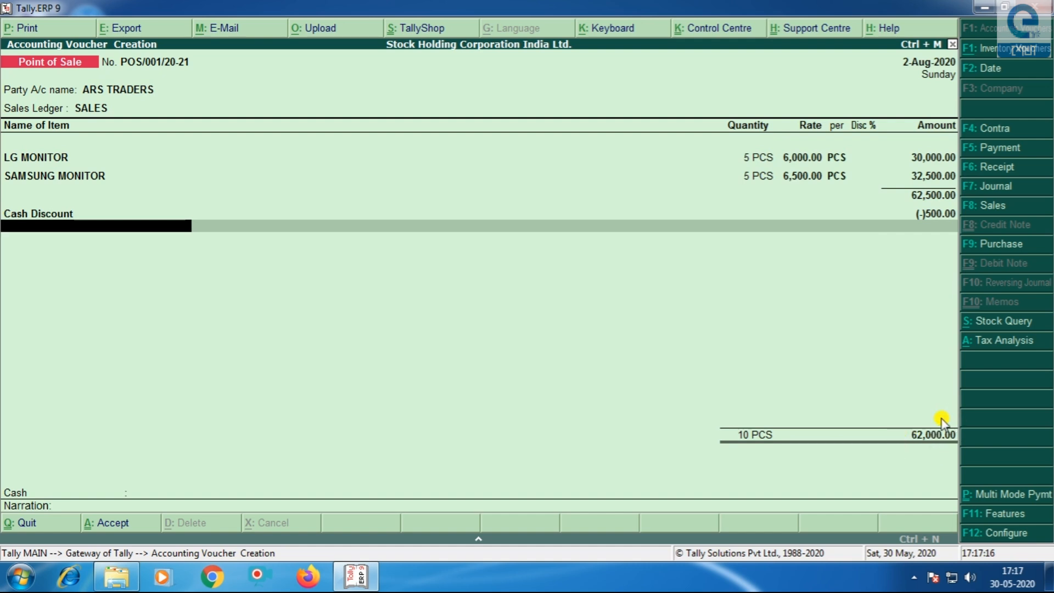
- Add the CGST ledger at 5,625.00, then the SGST ledger
type("C")
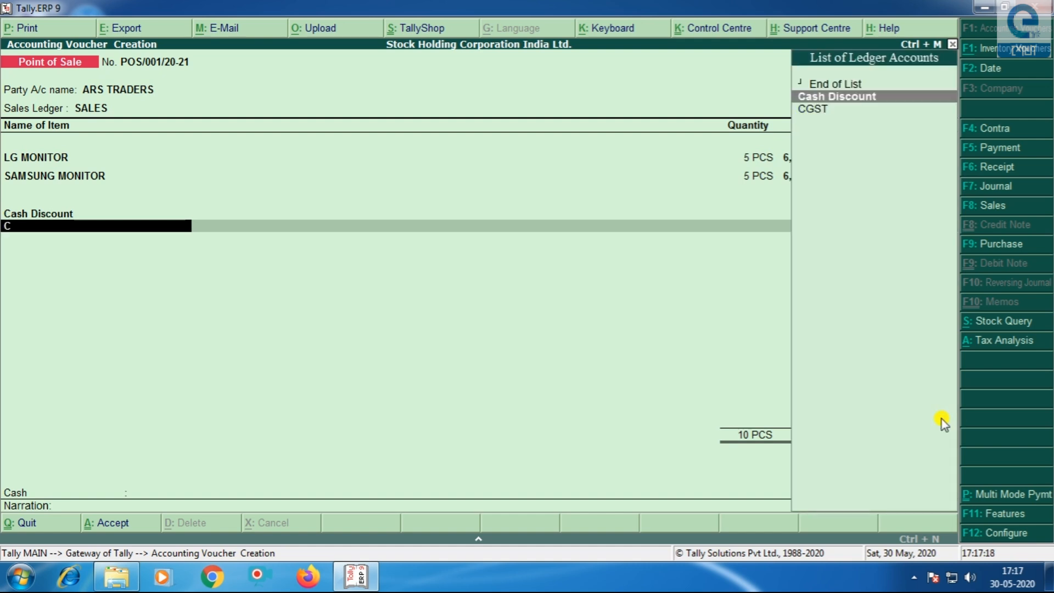
key("Down")
key("Return")
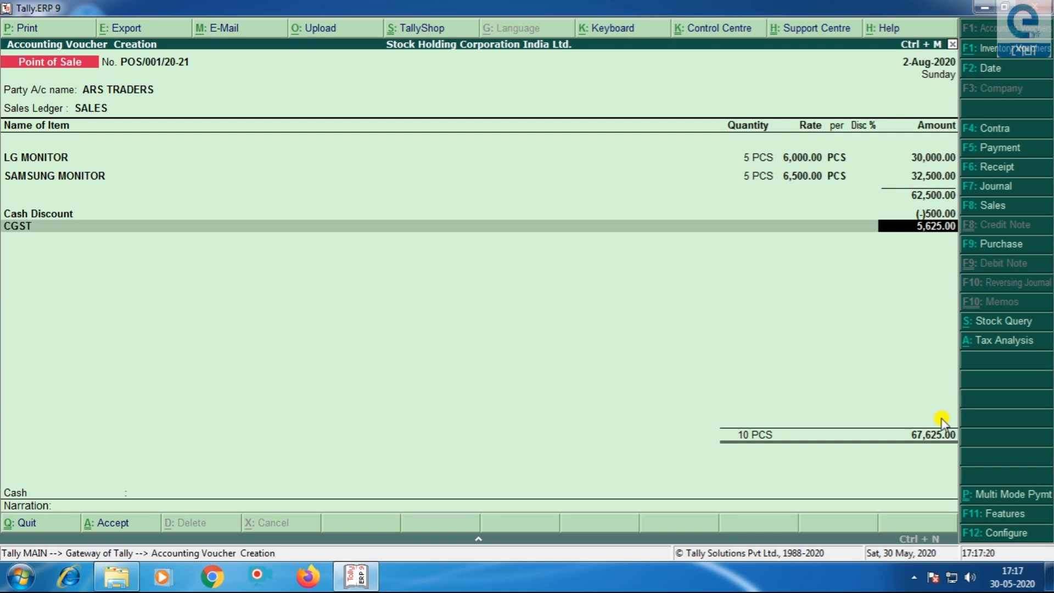
key("Return")
type("Sg")
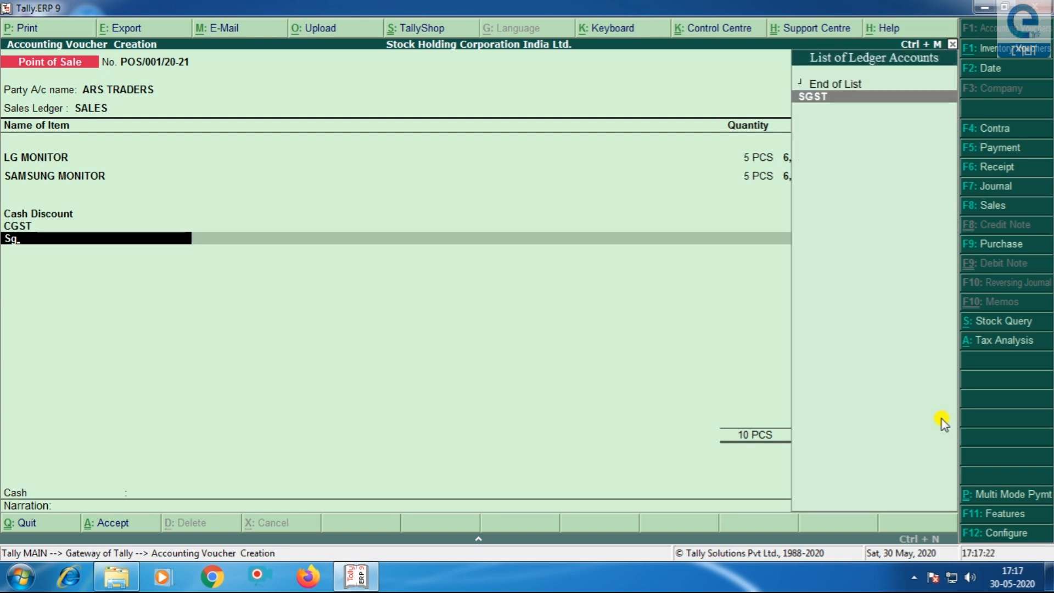
key("Return")
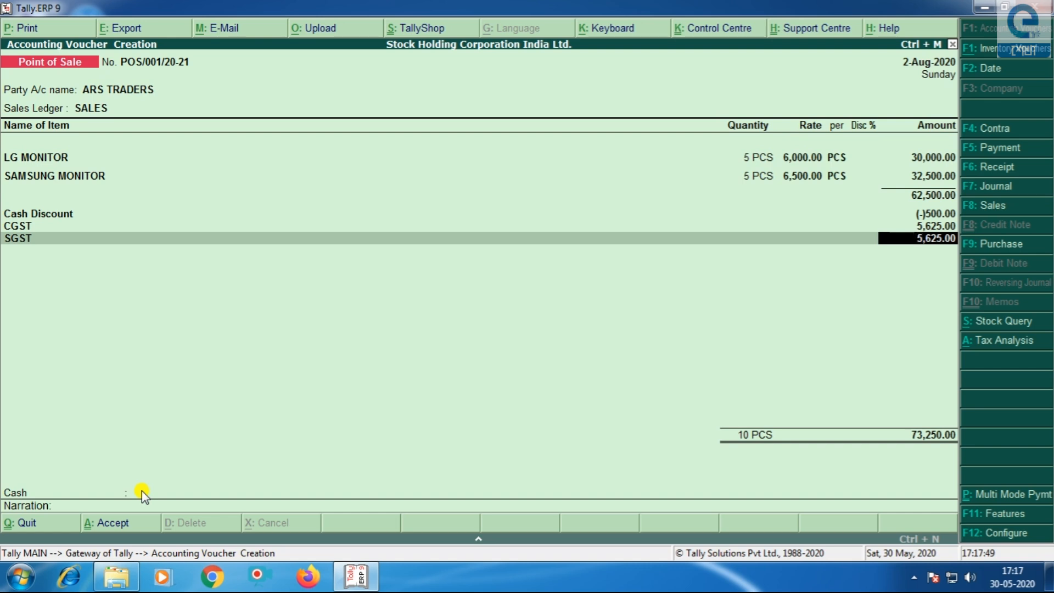
- Use multi-mode payment, taking 25,000 by Festival Bonanza gift voucher
left_click(970, 496)
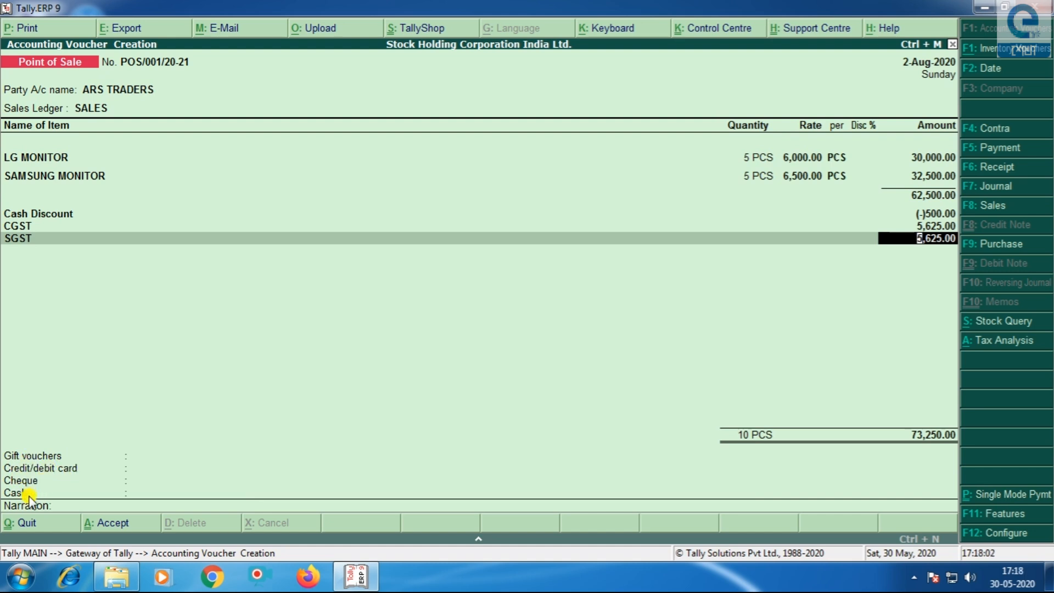
key("Return")
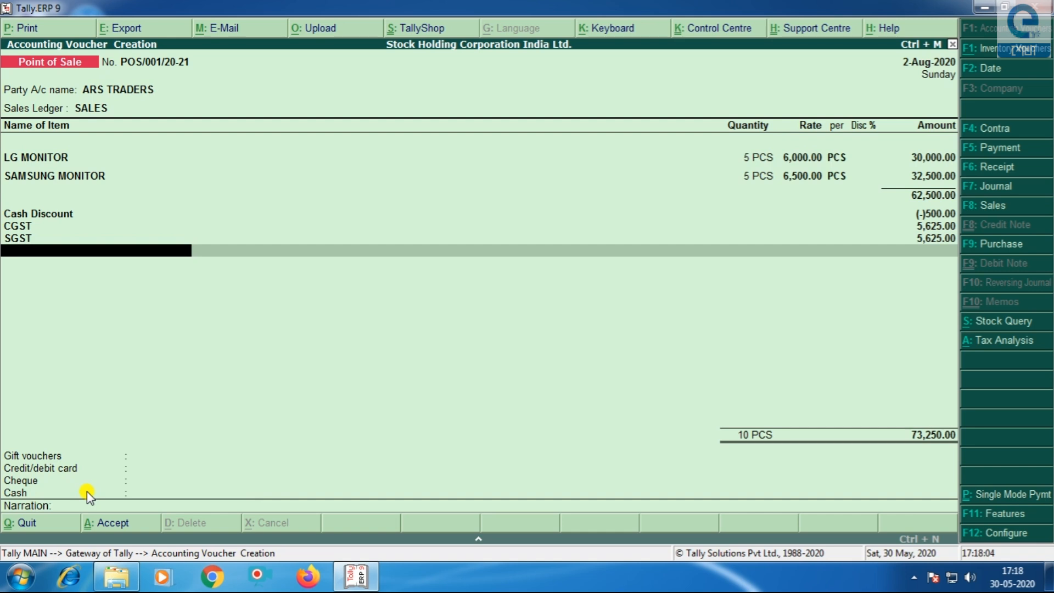
key("Return")
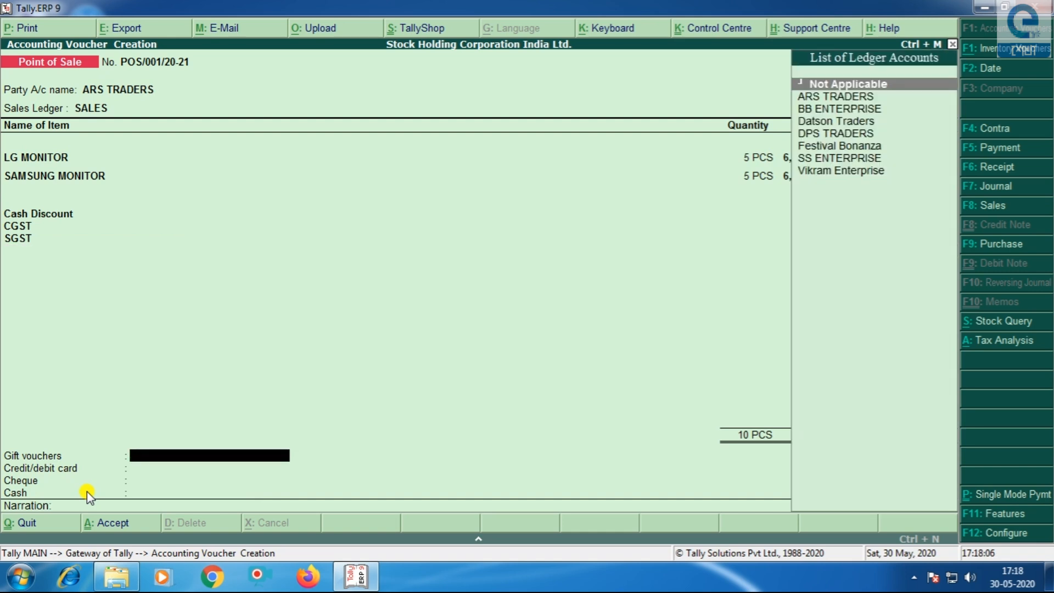
key("Down")
key("Down")
key("Down")
key("Down")
key("Down")
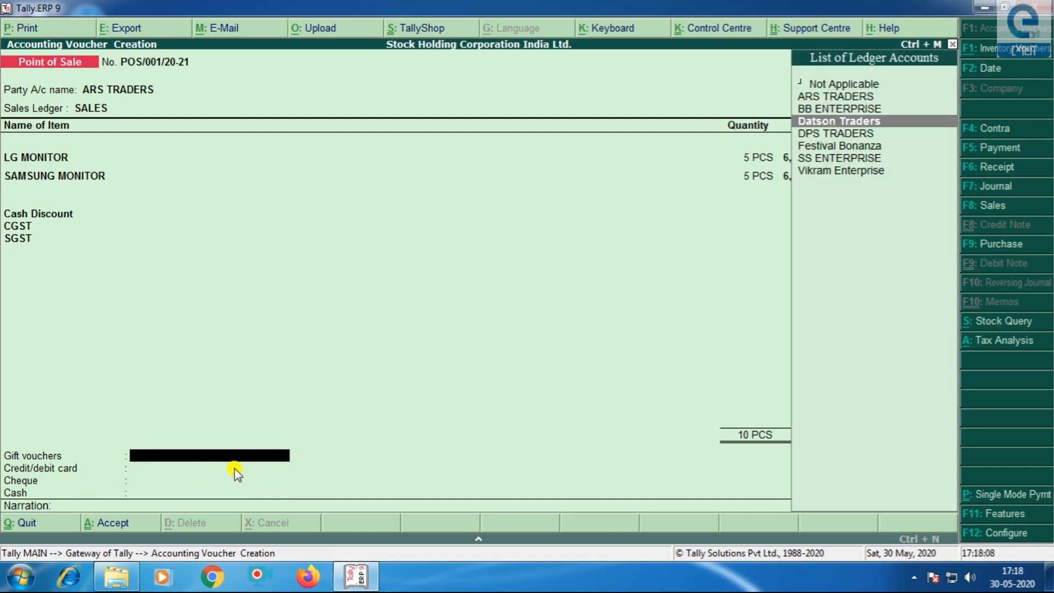
key("Return")
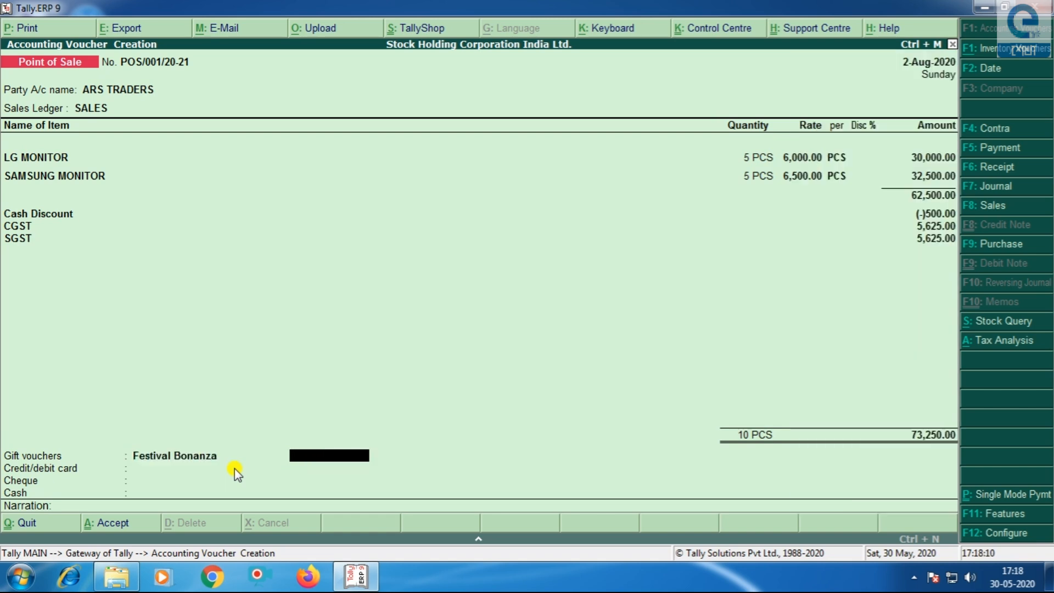
type("25000")
key("Return")
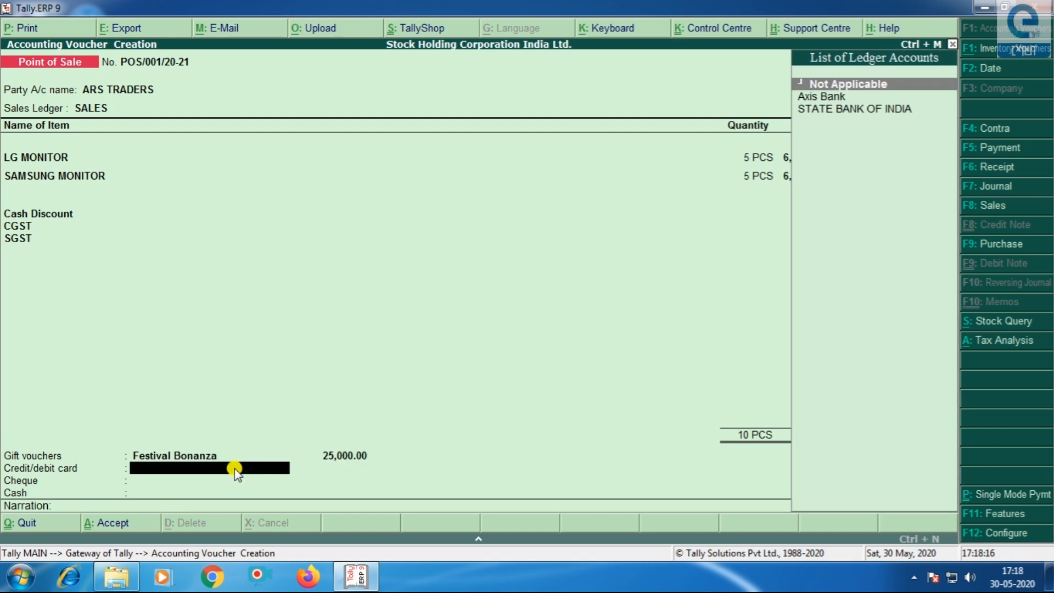
- Take 25,000 by Axis Bank card and enter the card number
key("Down")
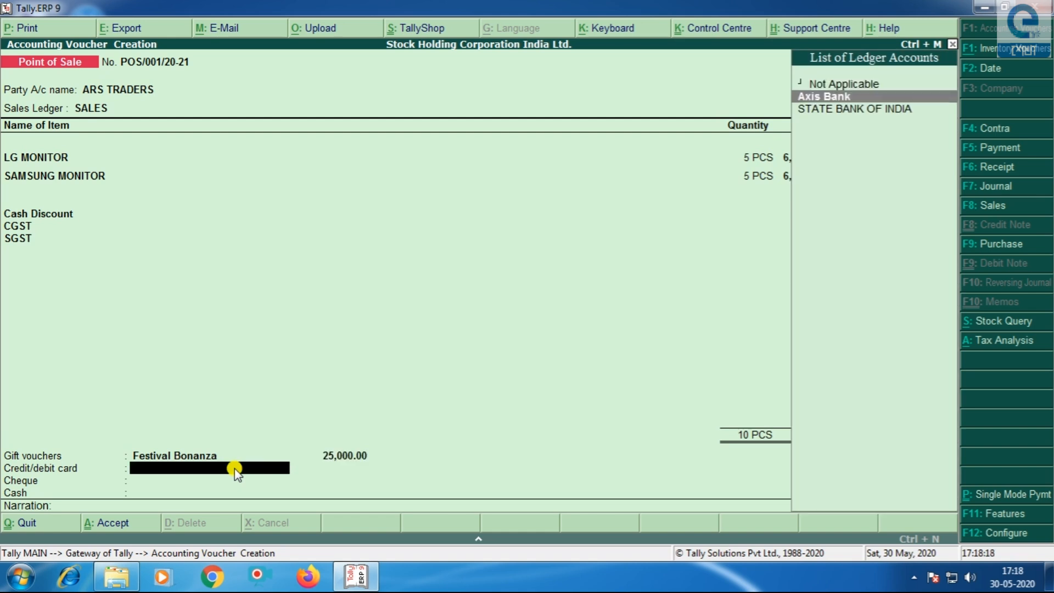
key("Return")
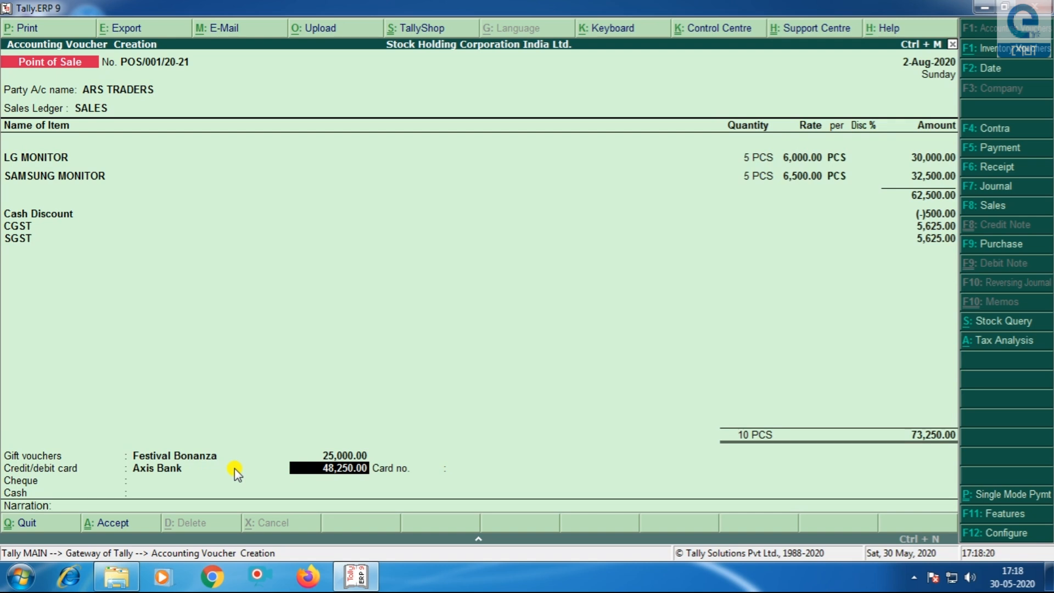
key("Return")
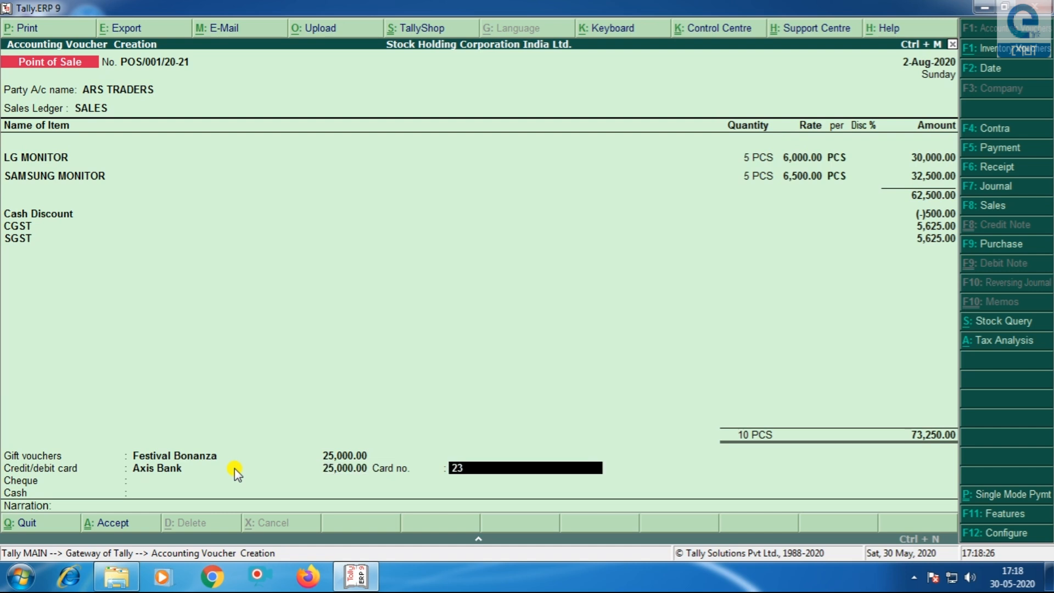
key("Return")
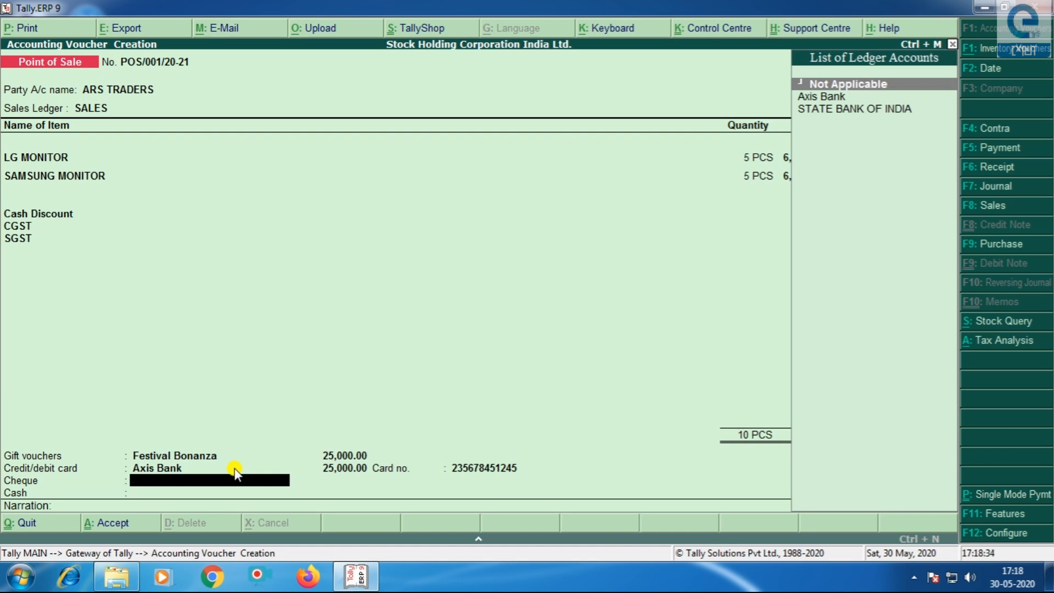
- Record a 20,000 STATE BANK OF INDIA cheque, bank name SBI, with its cheque number
key("Down")
key("Down")
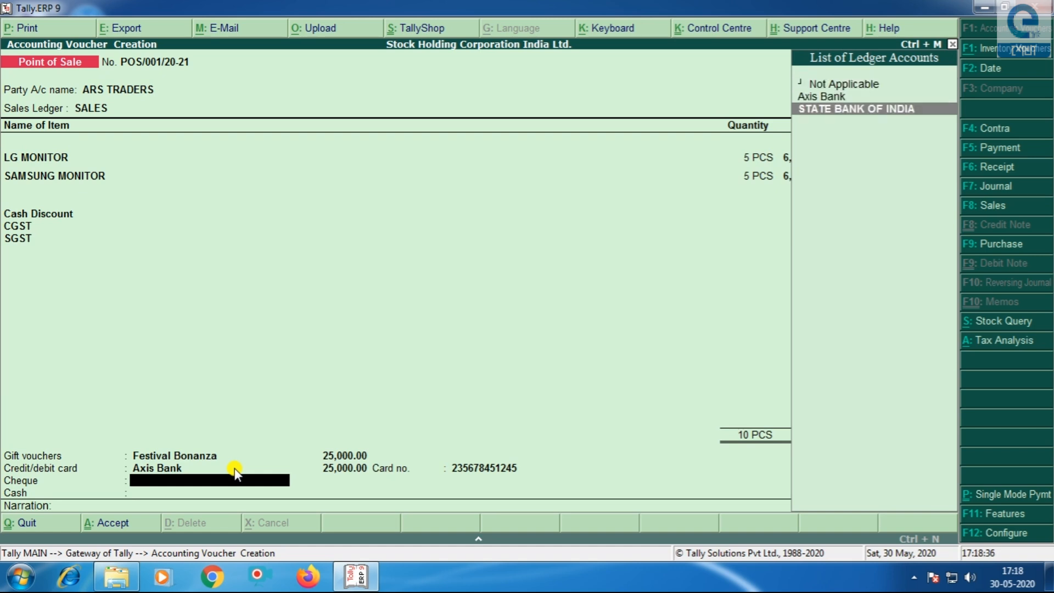
key("Return")
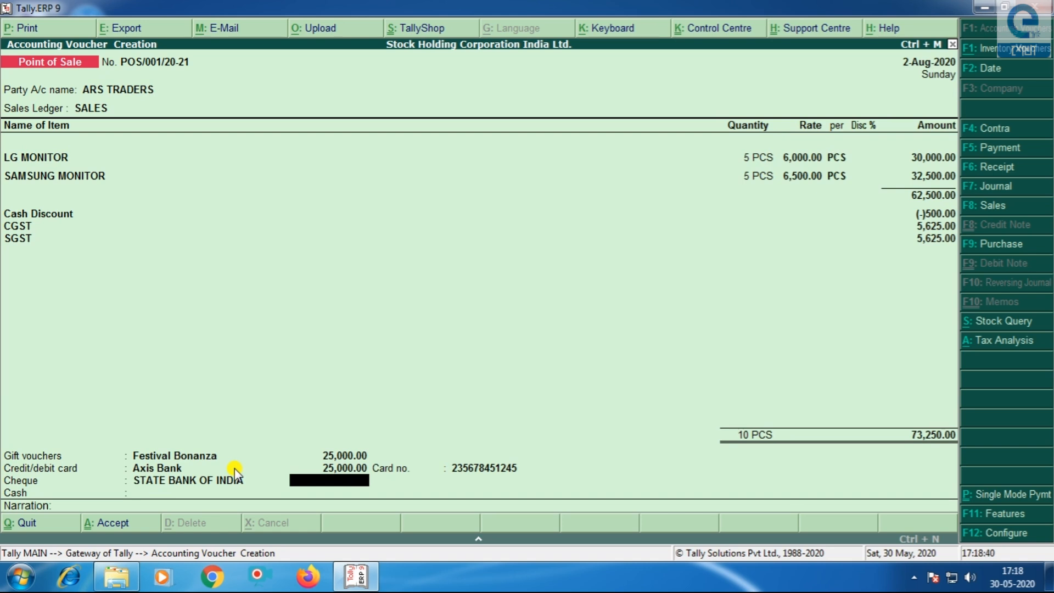
type("20,000")
key("Return")
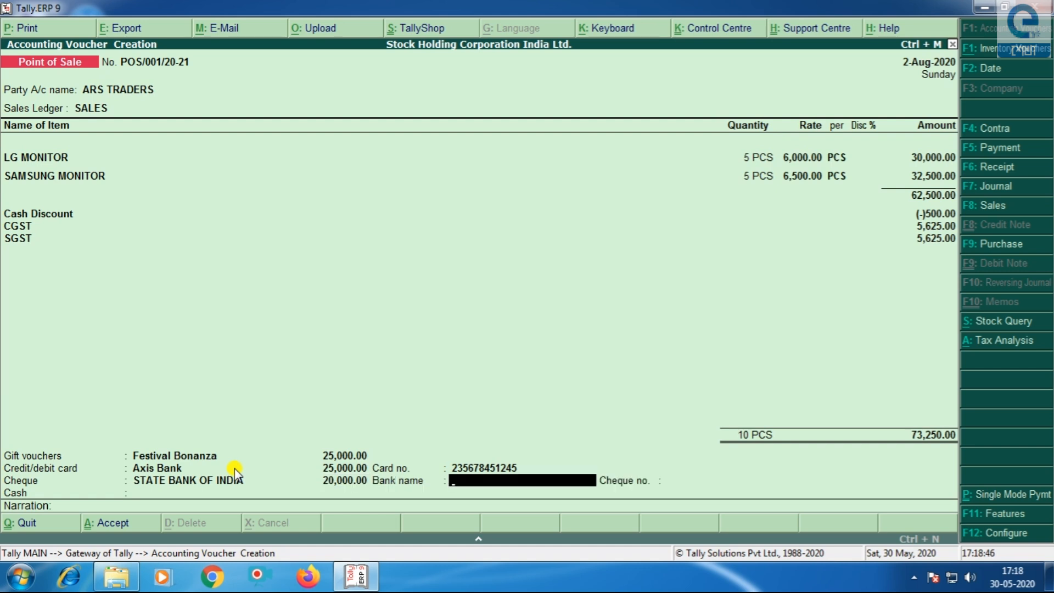
type("SBI")
key("Return")
type("235")
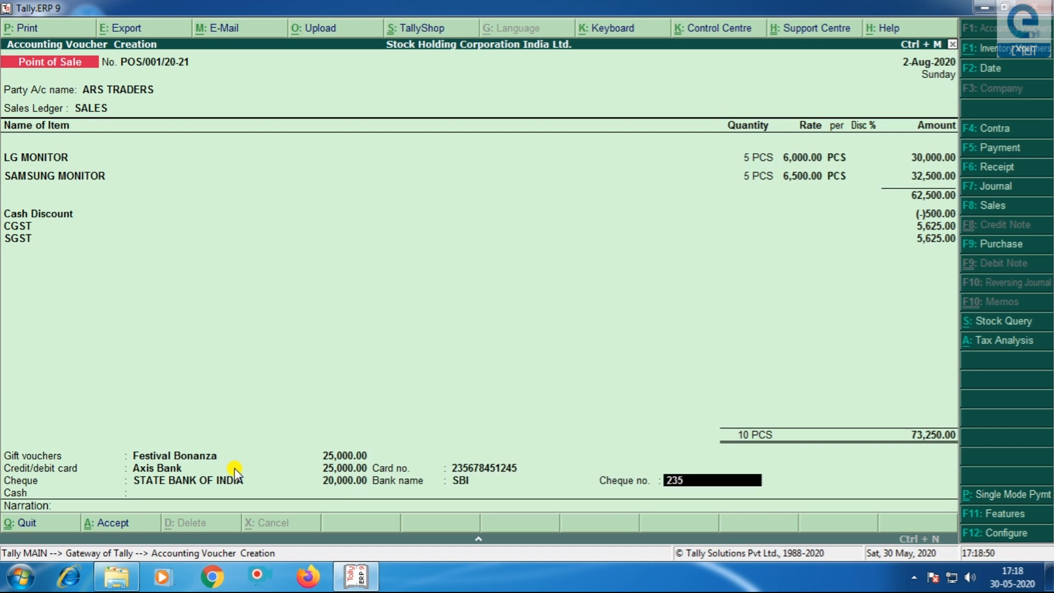
type("689")
key("Return")
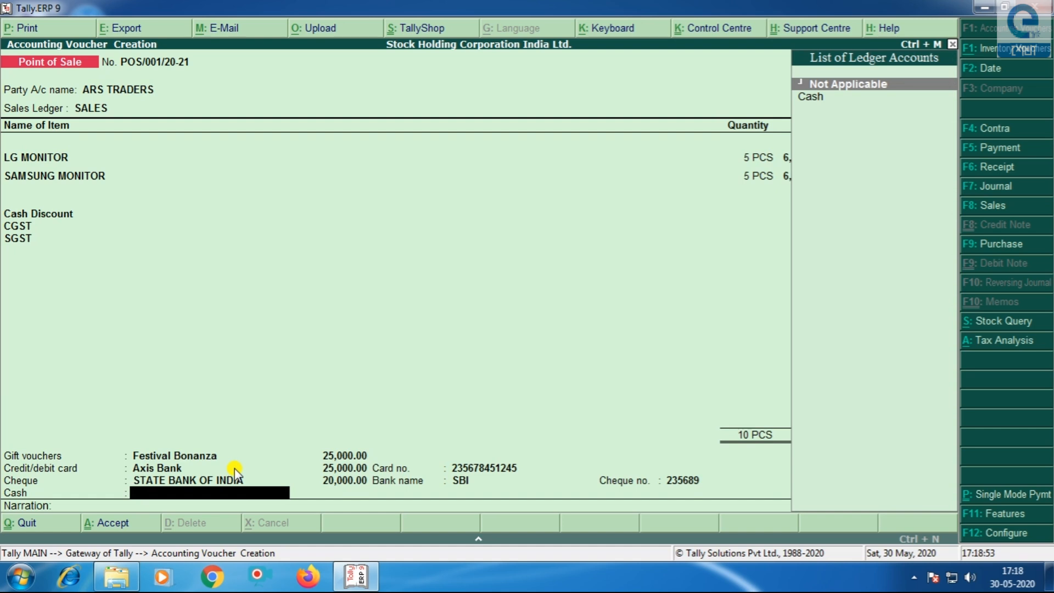
- Take the remaining 3,250 in cash with 3,500 tendered, leaving 250 balance
key("Down")
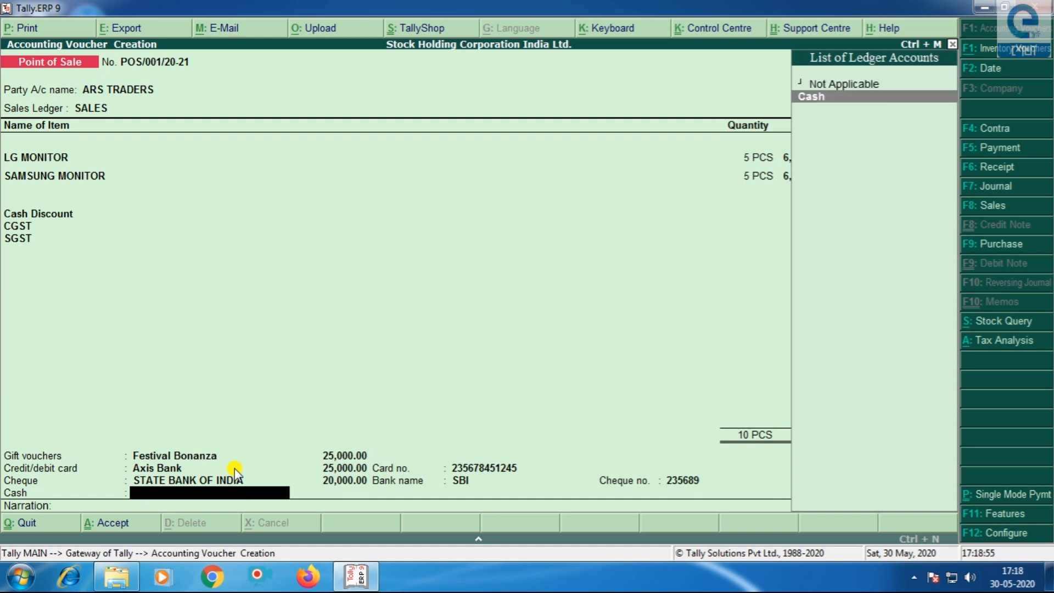
key("Return")
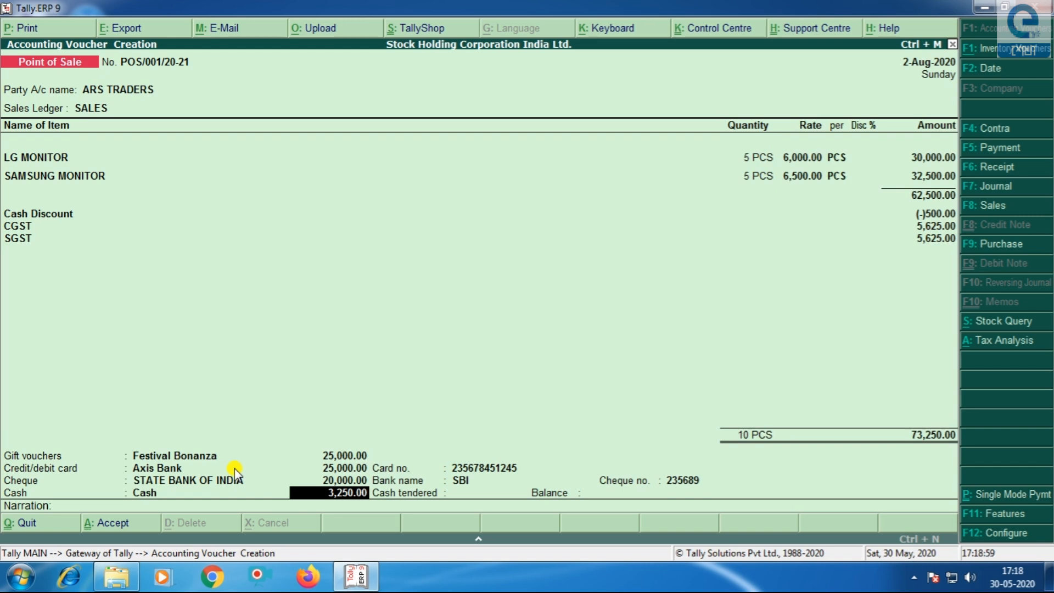
key("Return")
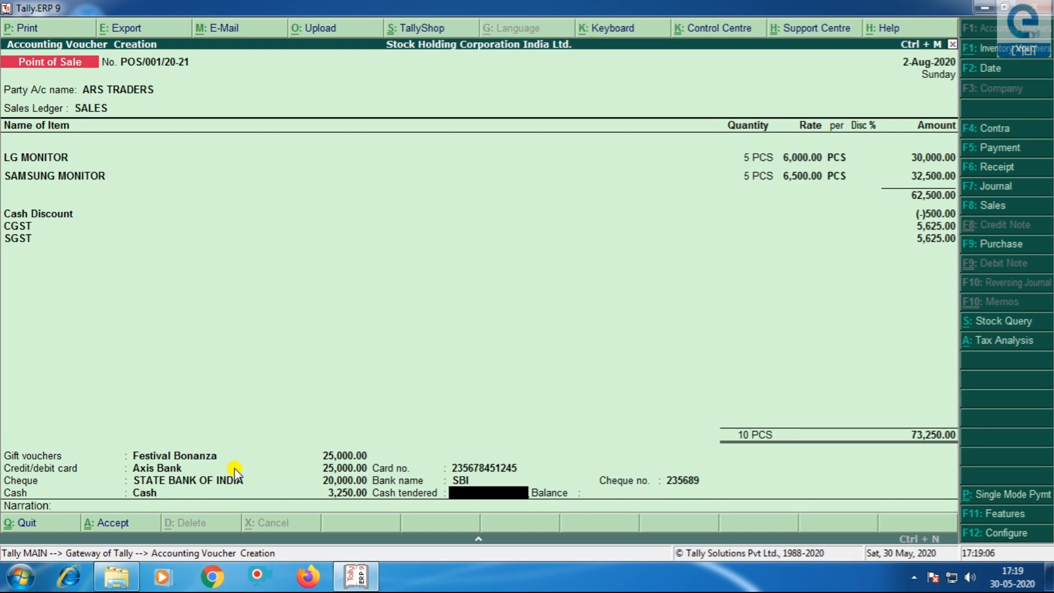
type("3500")
key("Return")
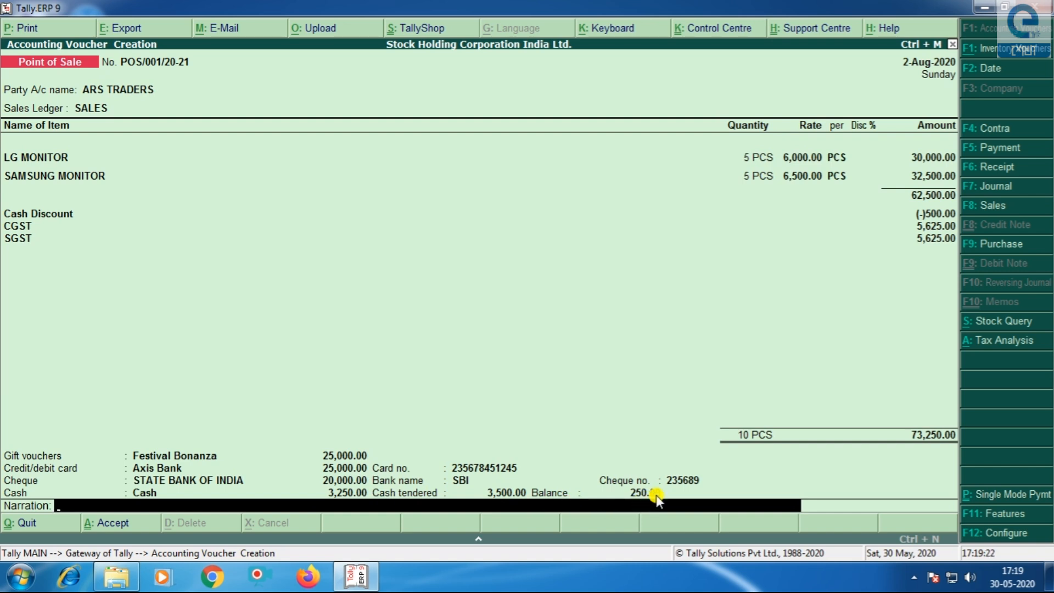
- Accept voucher POS/001/20-21 and print it with preview as a TAX INVOICE
key("Return")
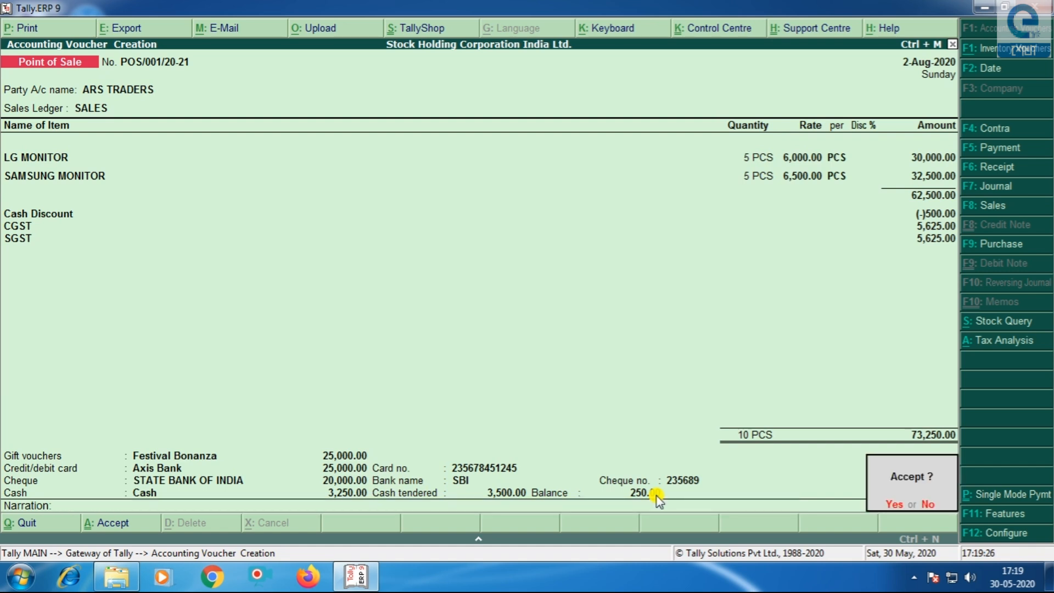
key("Return")
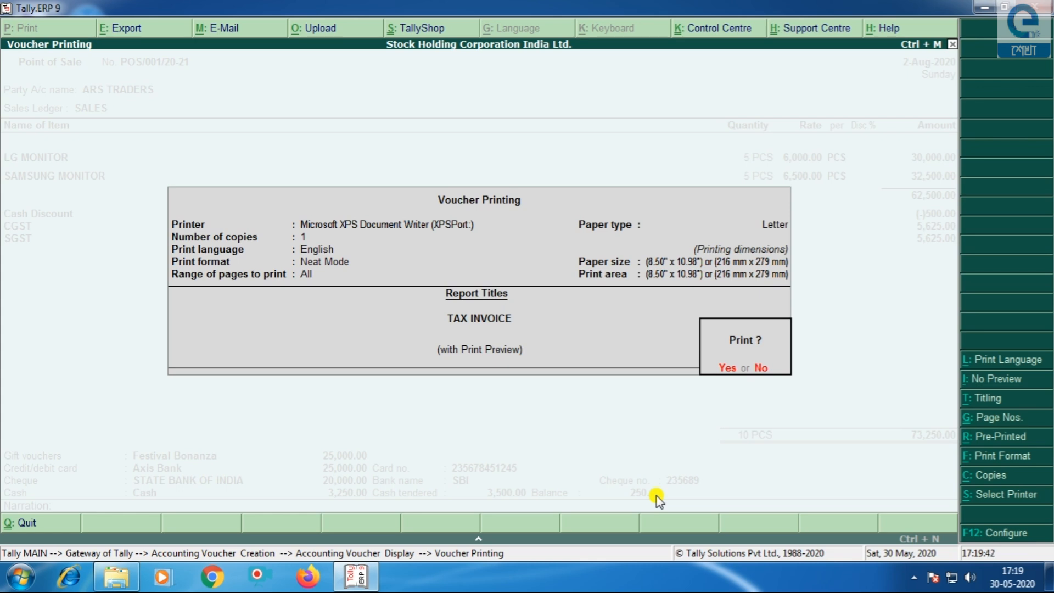
key("Return")
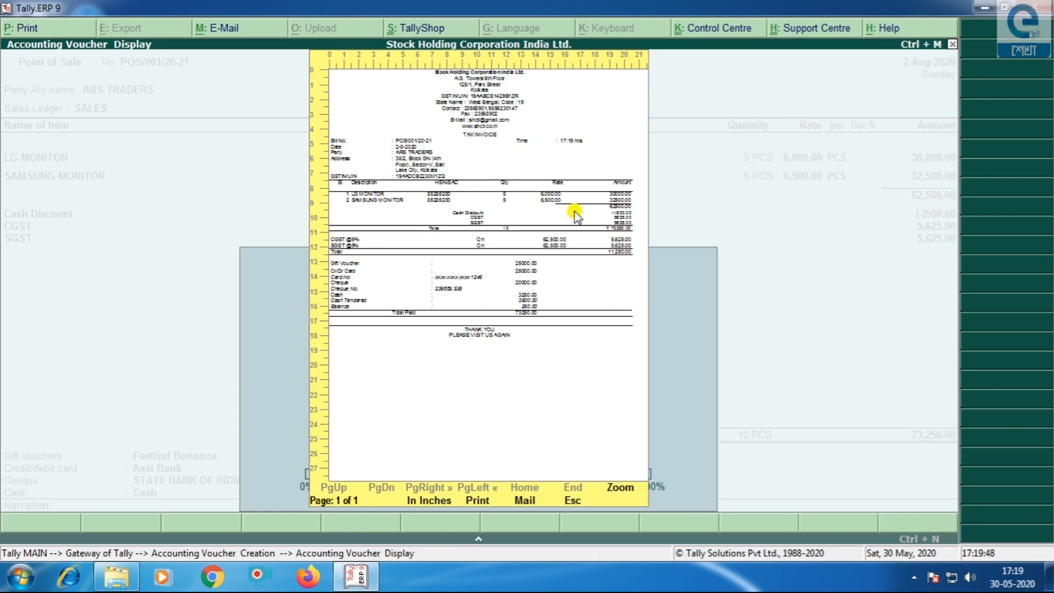
- Zoom into the invoice preview to review it, then zoom back out
left_click(619, 488)
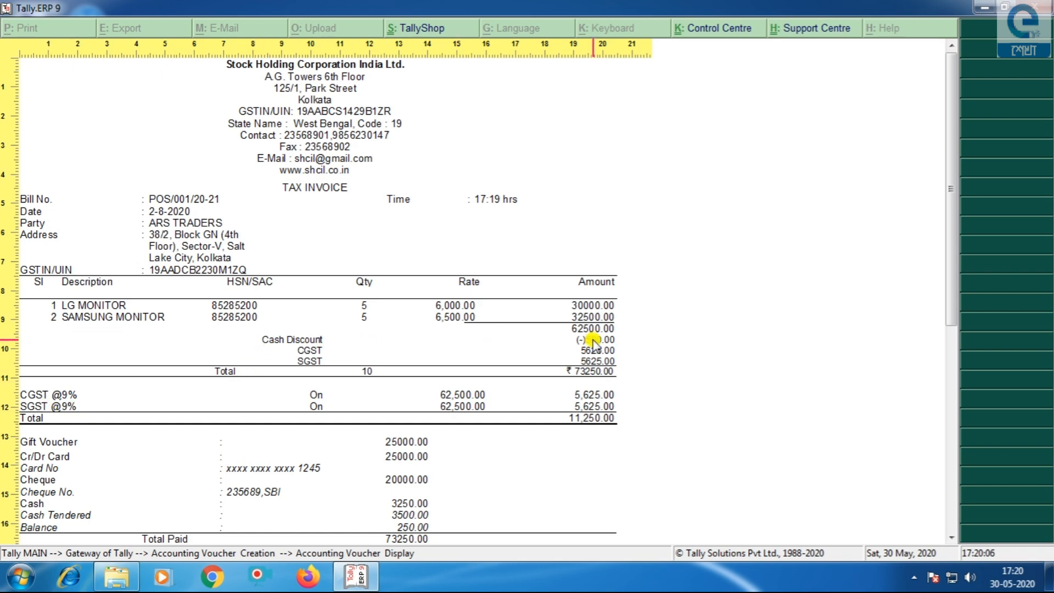
scroll(593, 344, "down", 3)
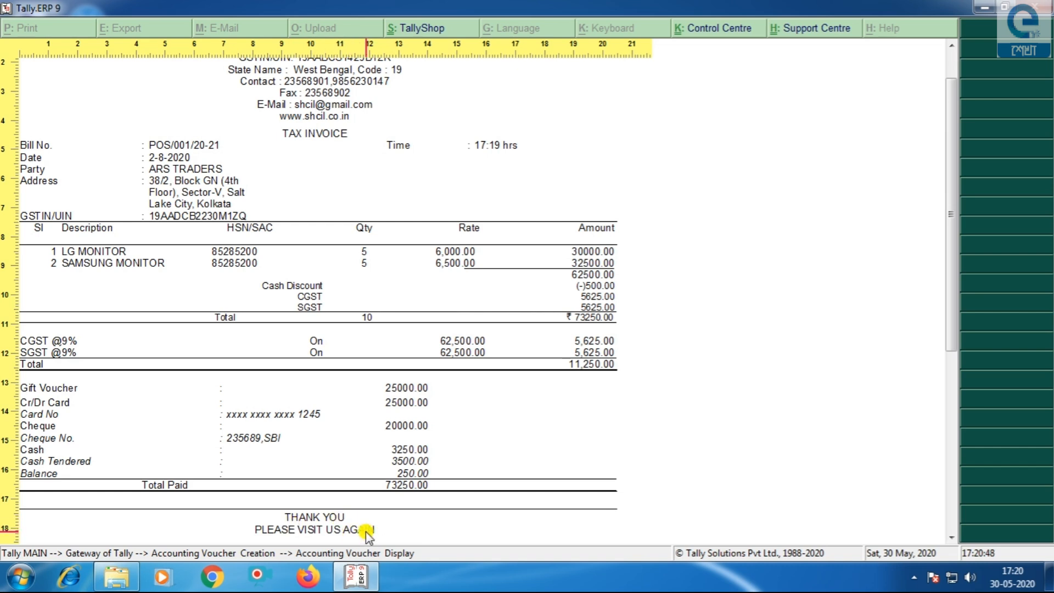
scroll(345, 272, "up", 1)
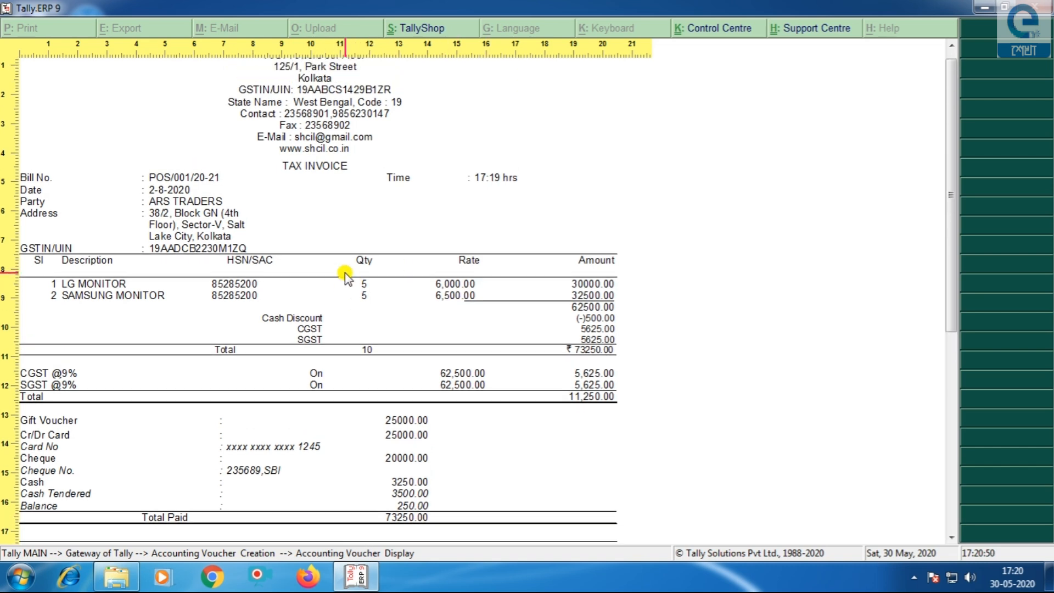
scroll(345, 273, "up", 1)
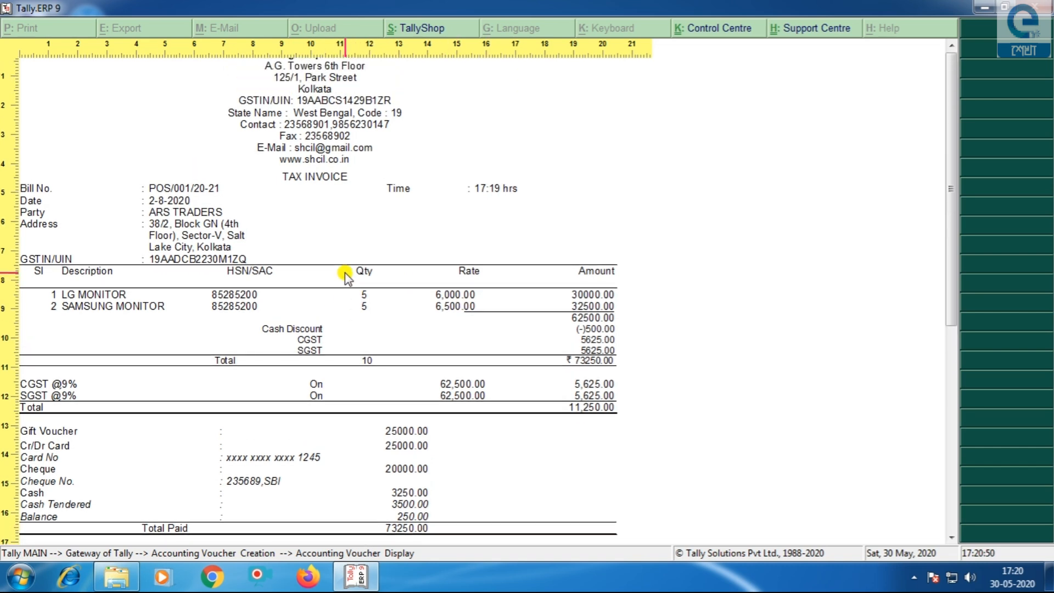
left_click(525, 300)
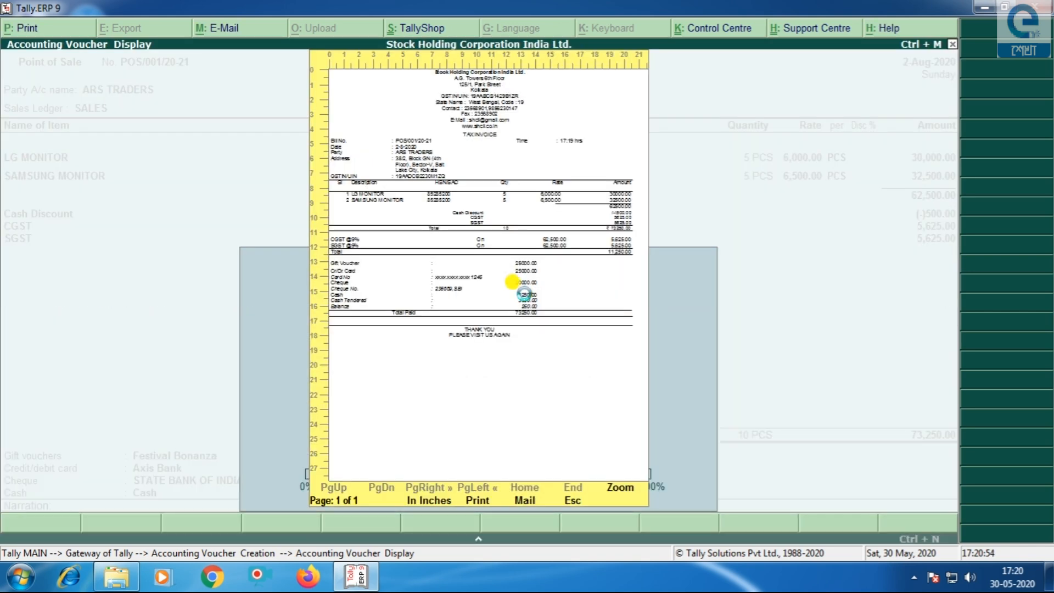
- Close the preview and quit the new blank voucher to Gateway of Tally
key("Escape")
key("BackSpace")
key("Escape")
key("y")
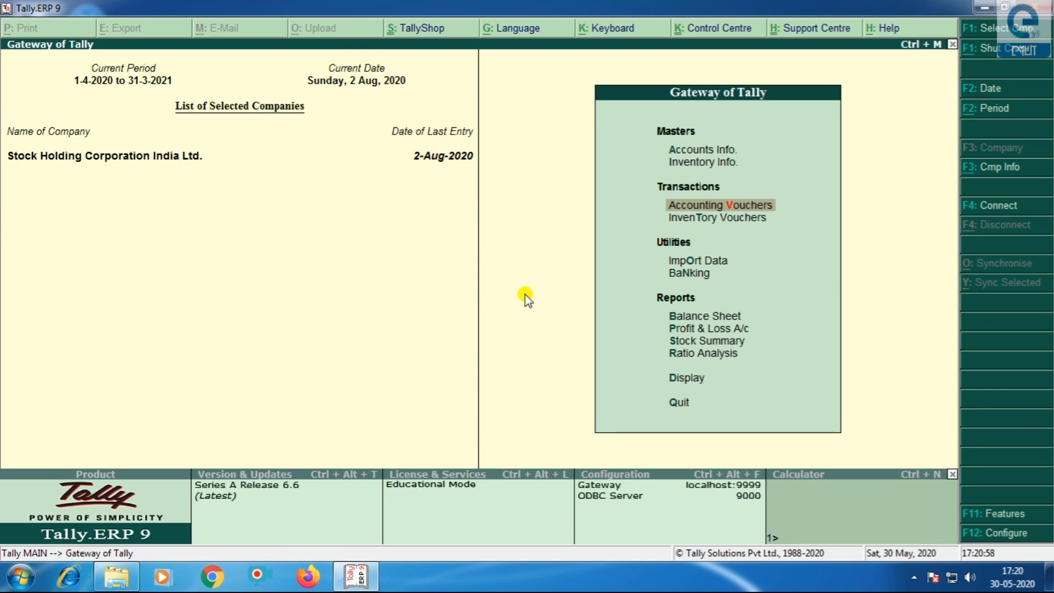